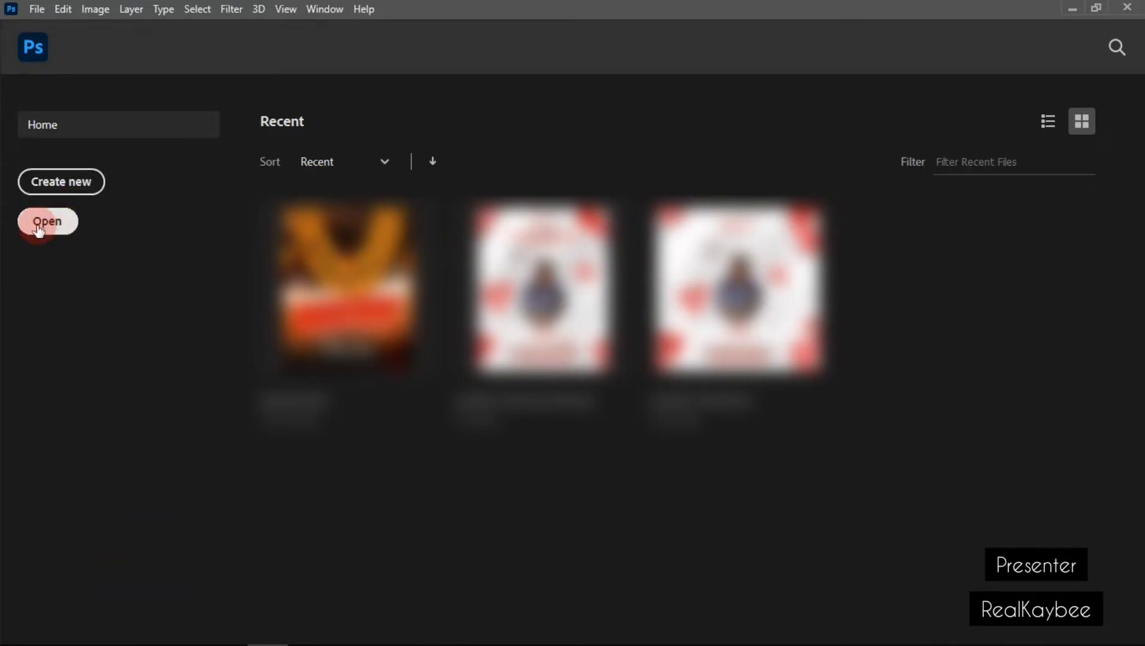
Create a new 5 x 5 inch document at 300 ppi in RGB Color with a white background from the recent presets
left_click(62, 190)
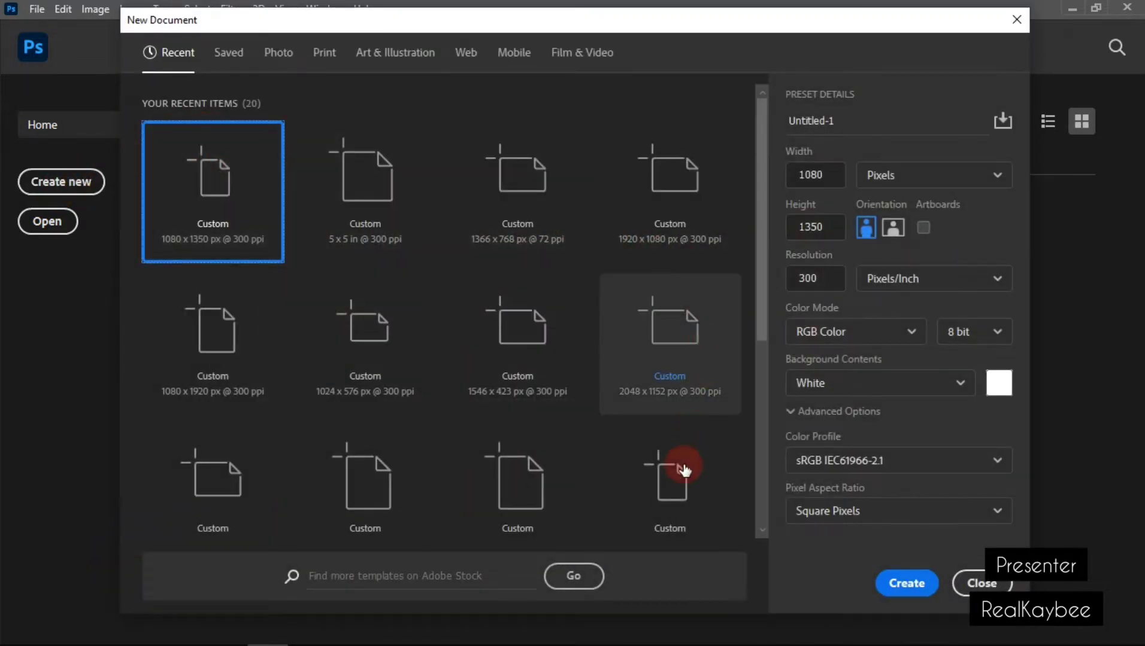
left_click(221, 59)
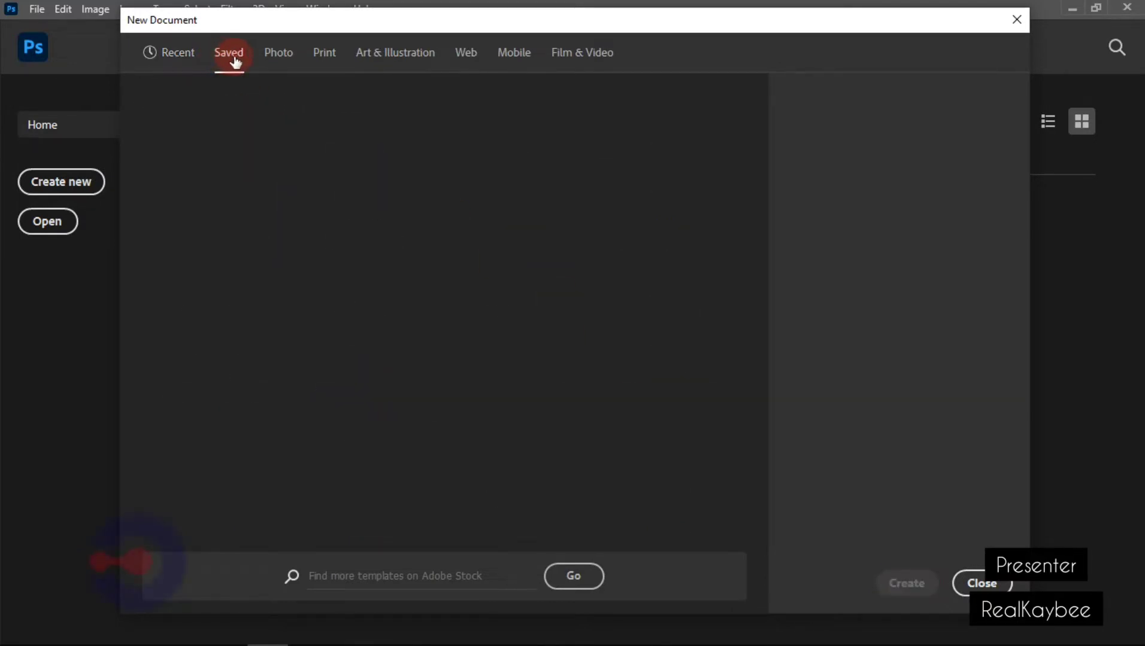
left_click(284, 60)
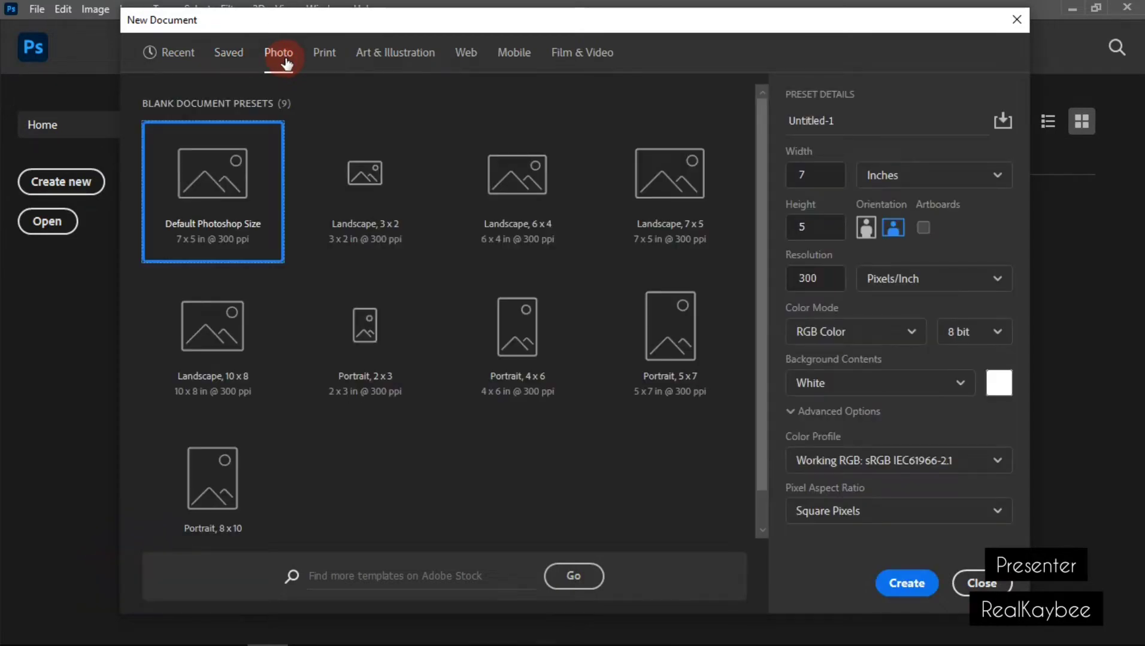
left_click(322, 60)
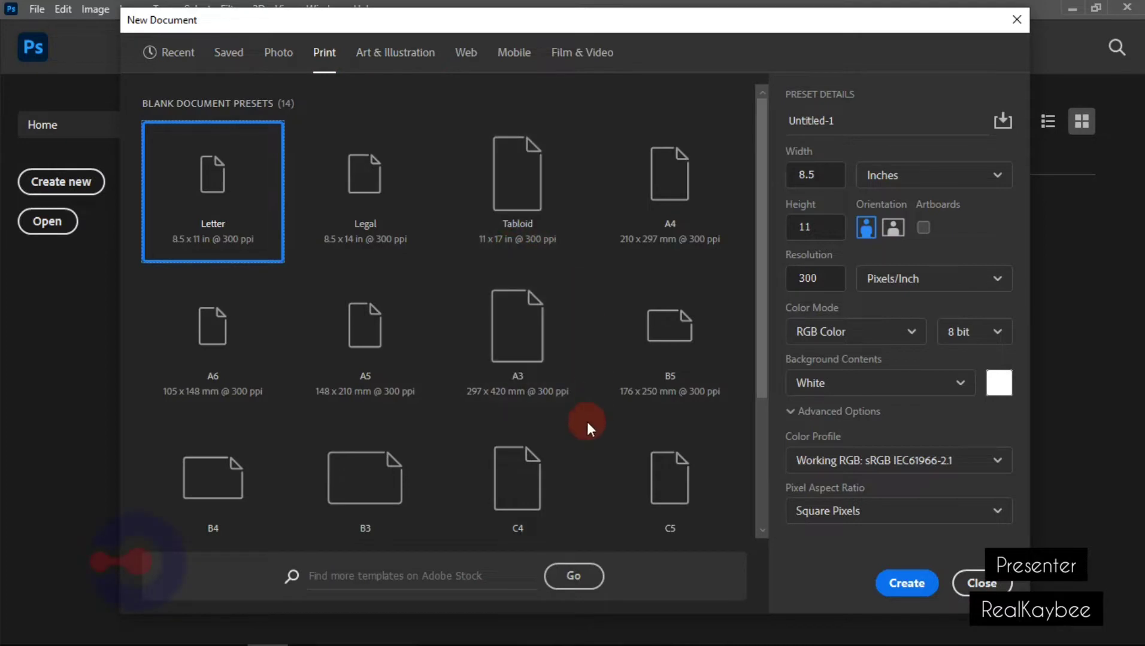
left_click(377, 53)
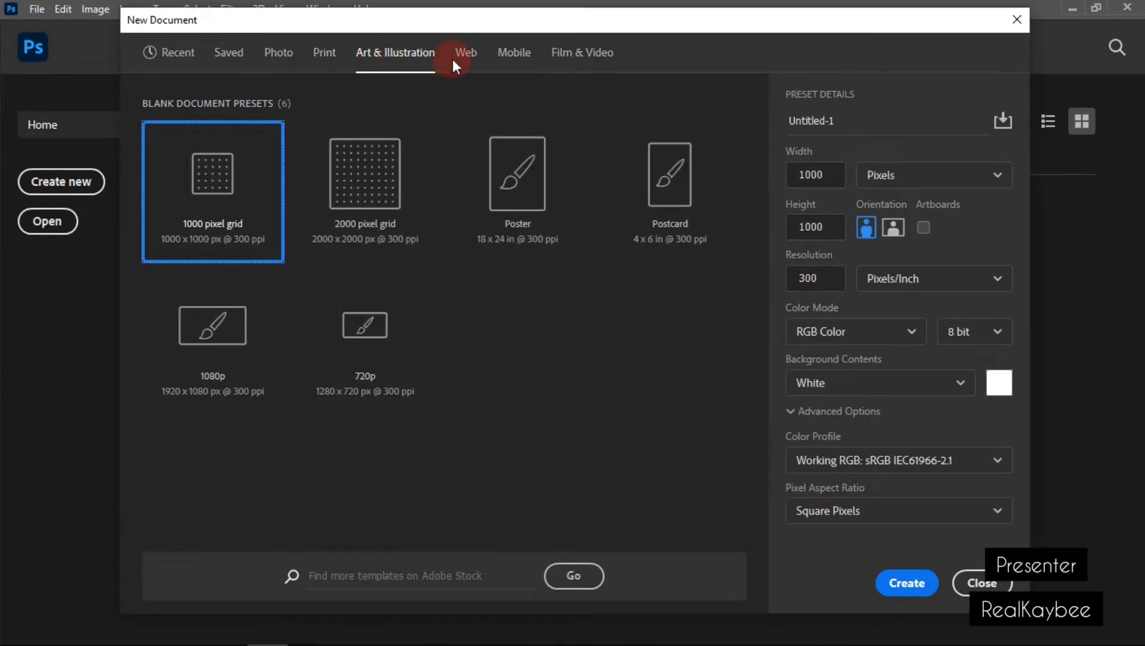
left_click(178, 52)
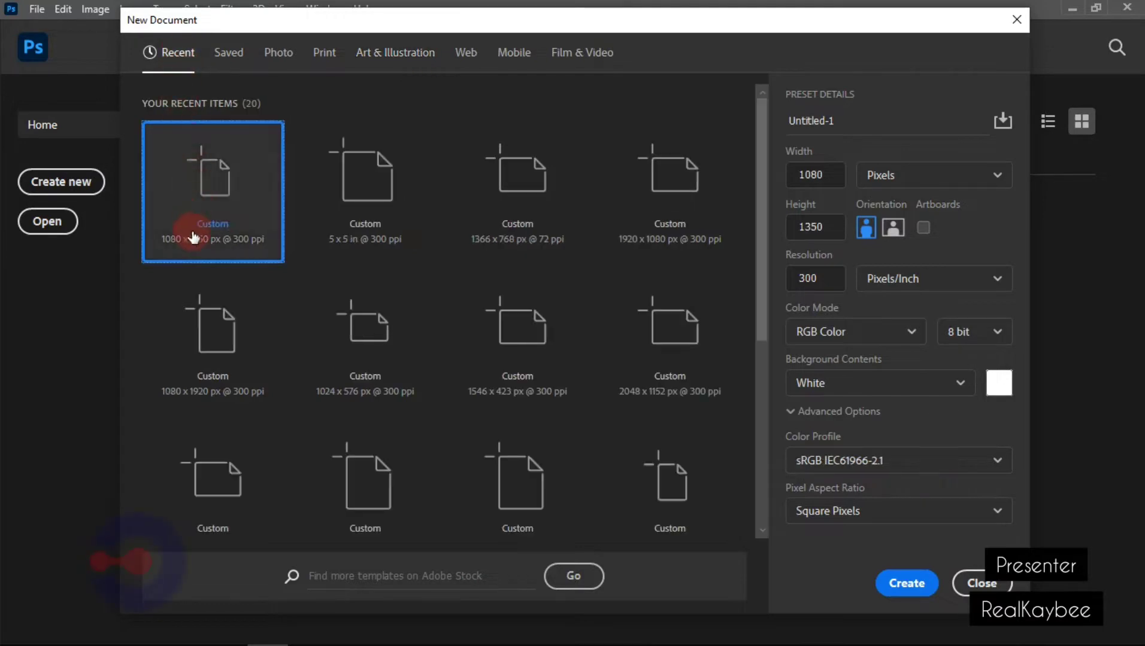
left_click(379, 207)
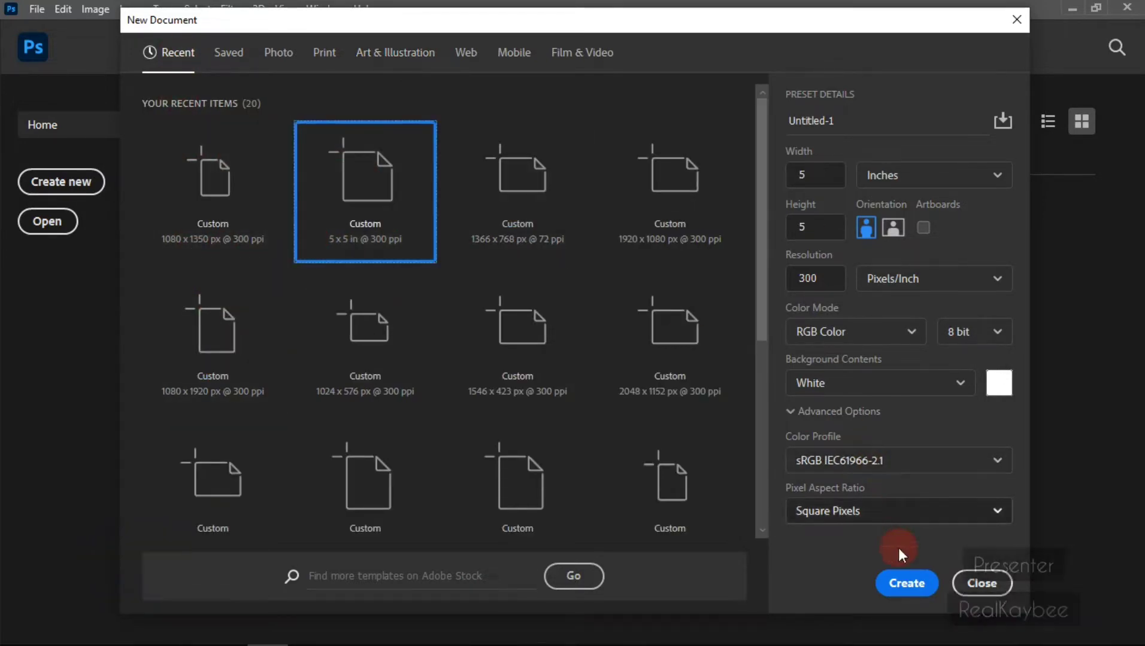
left_click(906, 584)
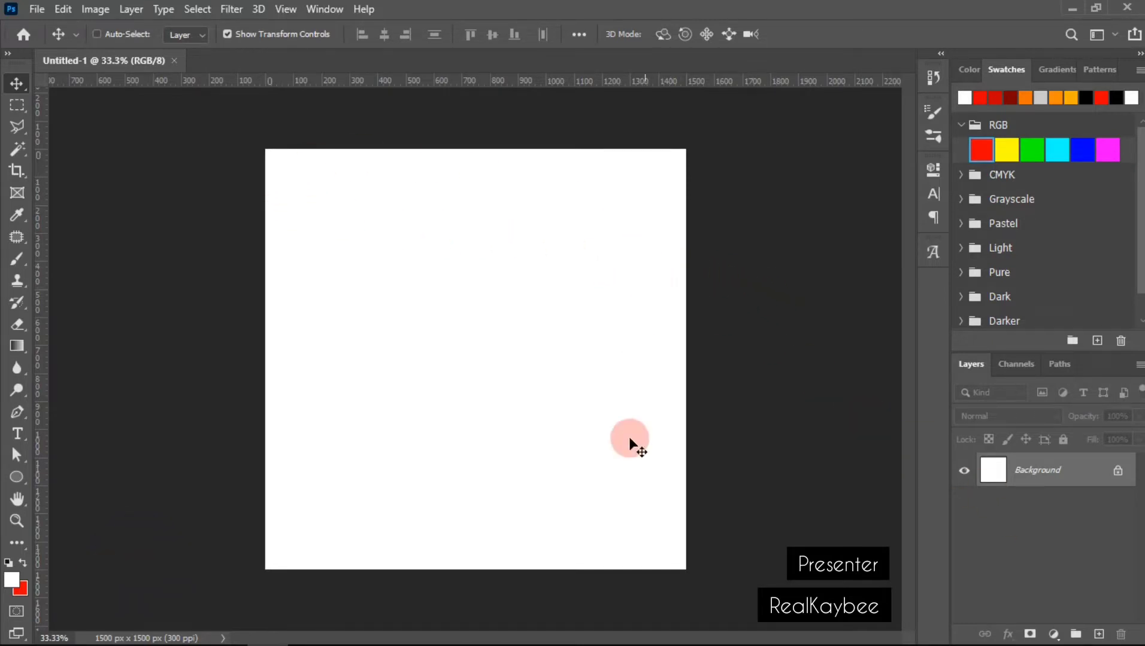
Add a solid color fill layer using the dark grey sampled from the area around the canvas, and hide that layer
left_click(1054, 634)
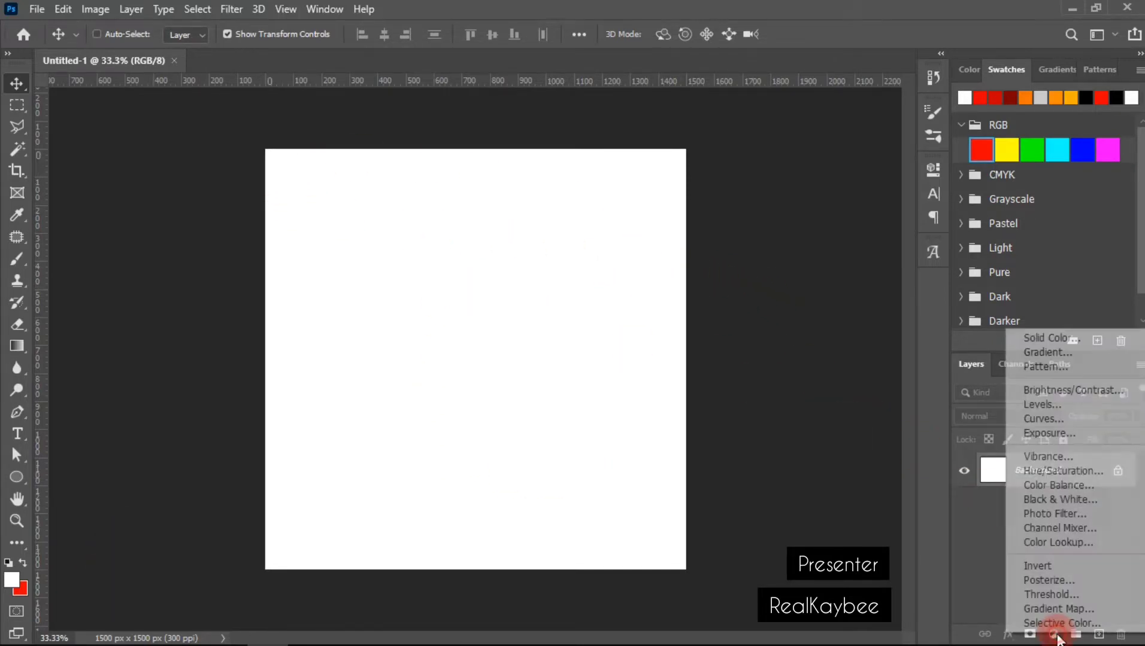
left_click(1034, 335)
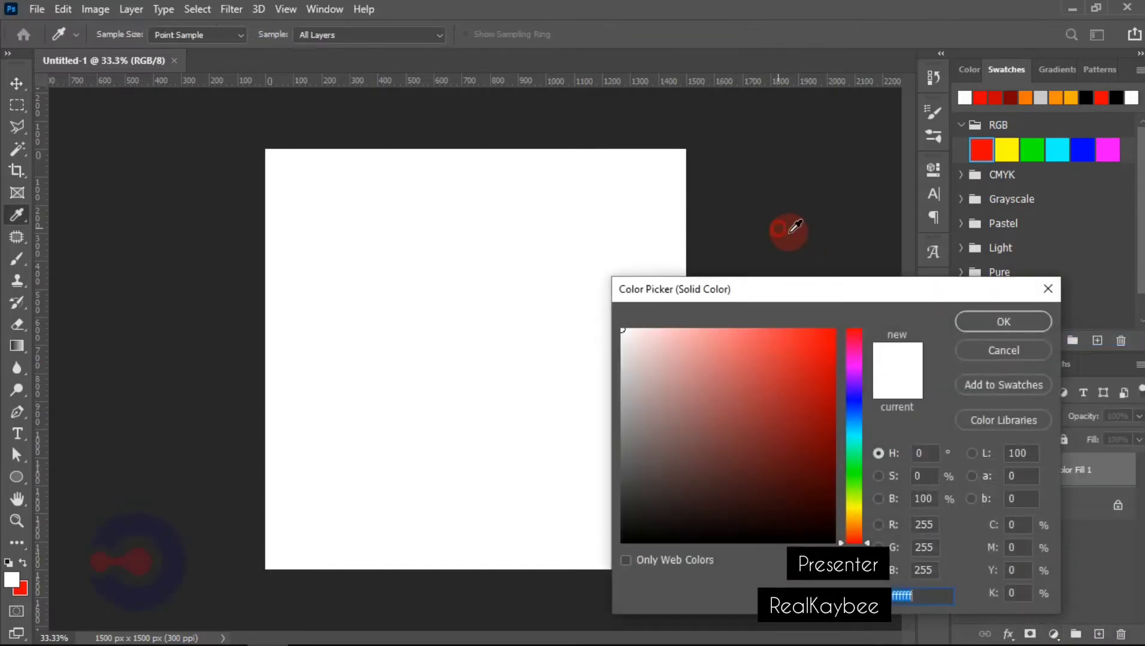
left_click(796, 232)
left_click(996, 322)
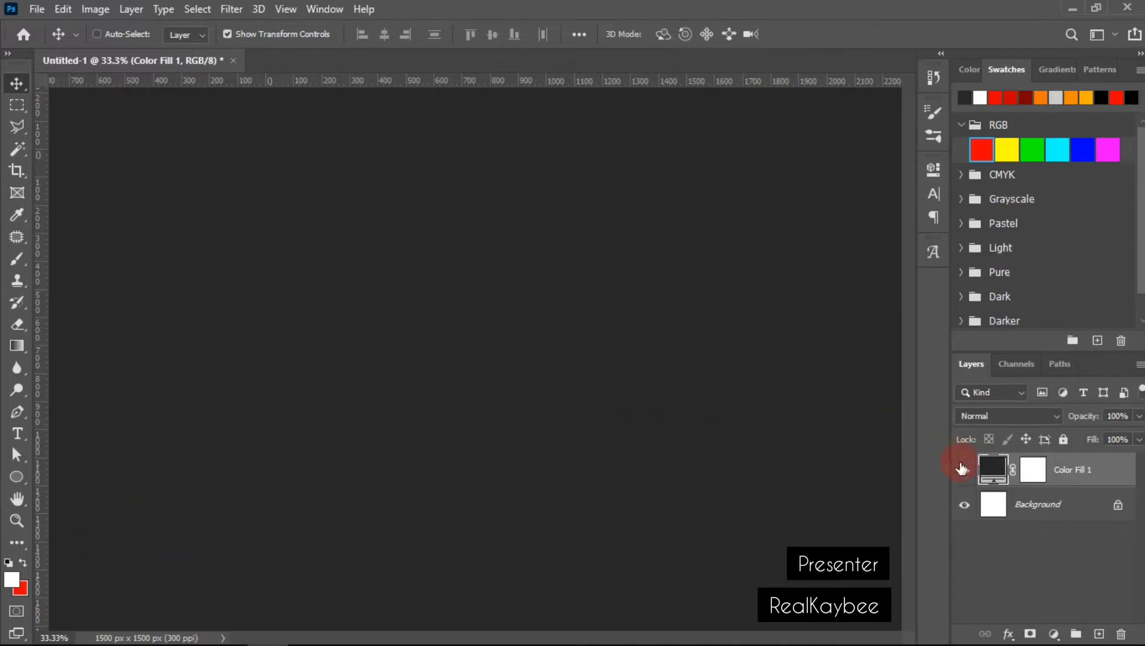
left_click(964, 479)
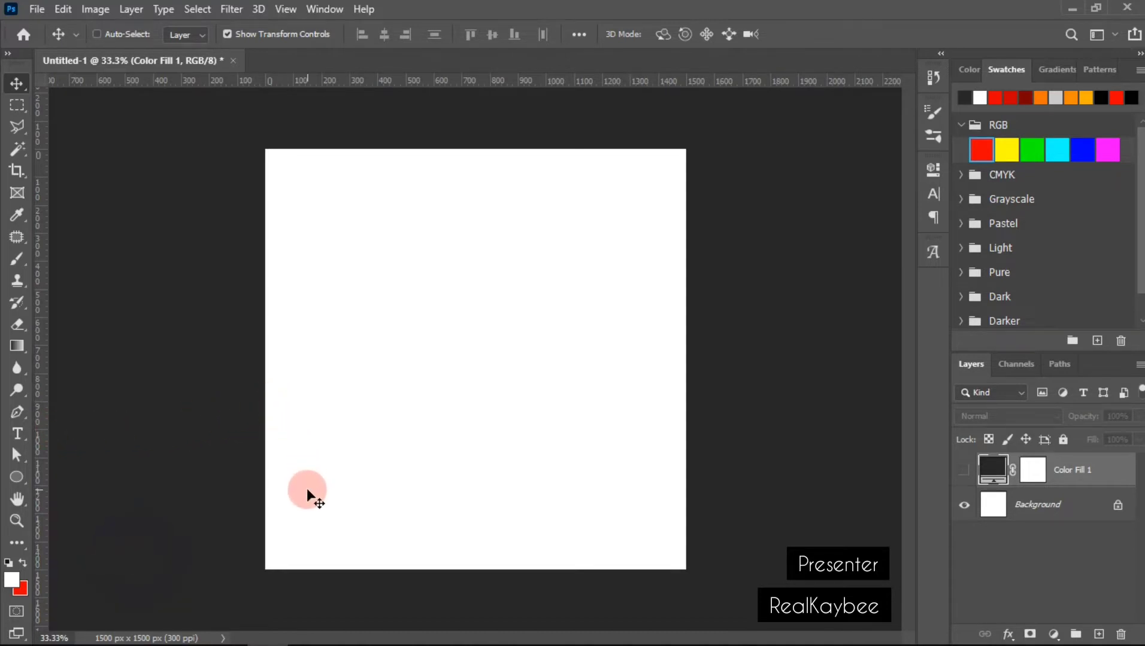
Find the man squat image in the Real Designs folder and place it into the document
mouse_move(219, 637)
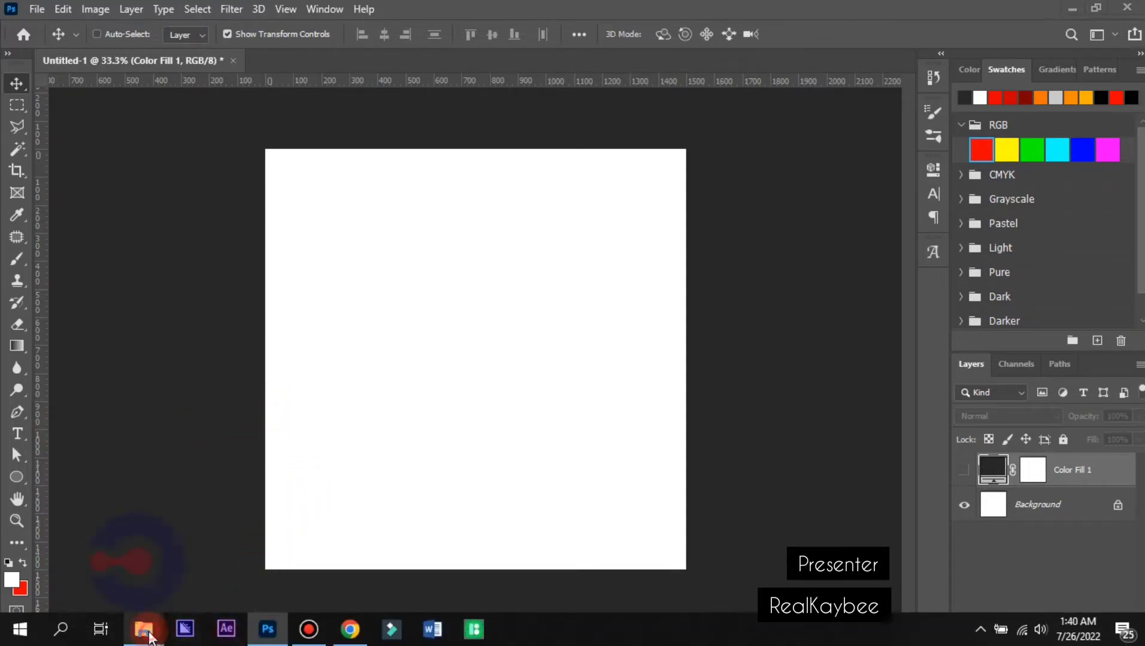
mouse_move(143, 629)
left_click(157, 558)
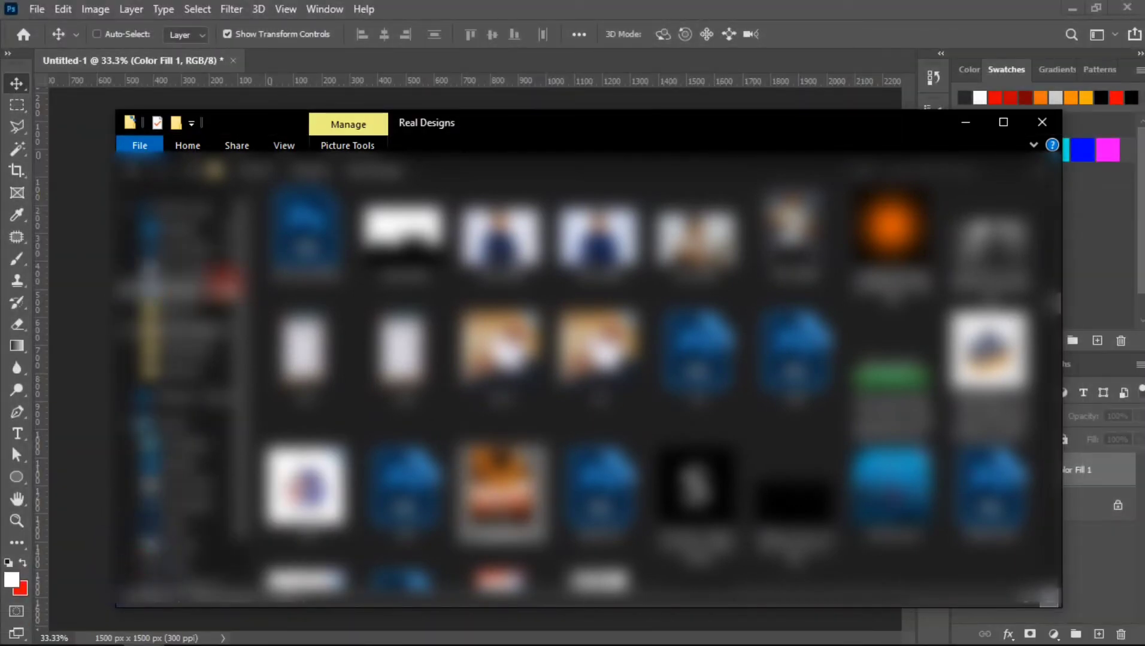
scroll(646, 498, "down", 5)
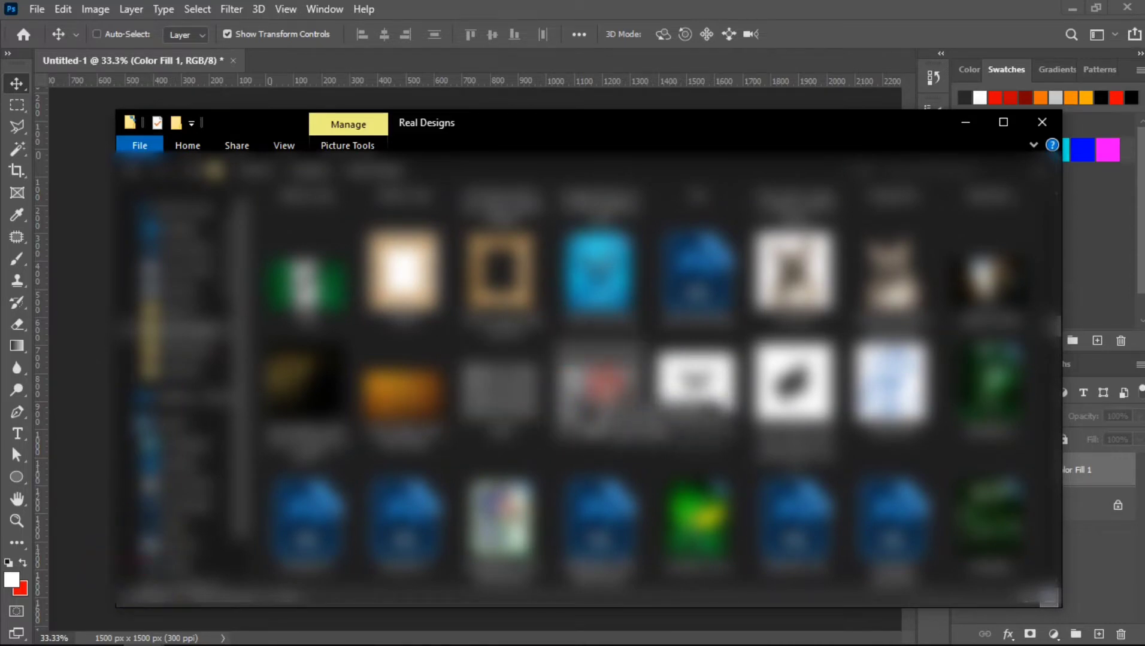
scroll(461, 348, "down", 3)
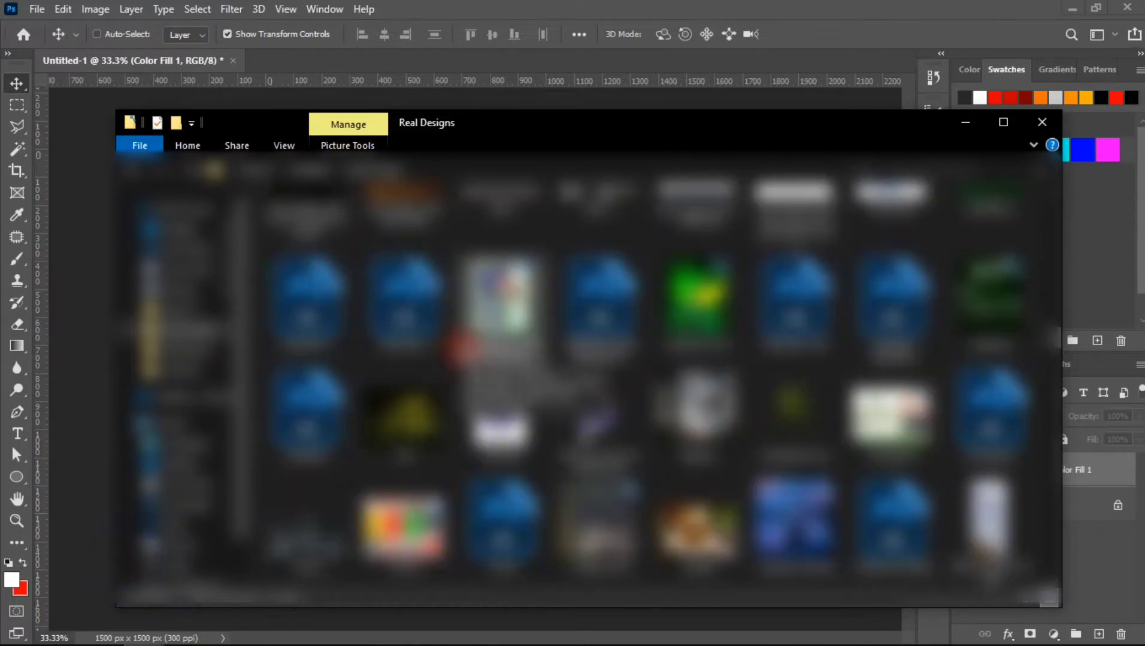
scroll(461, 349, "down", 5)
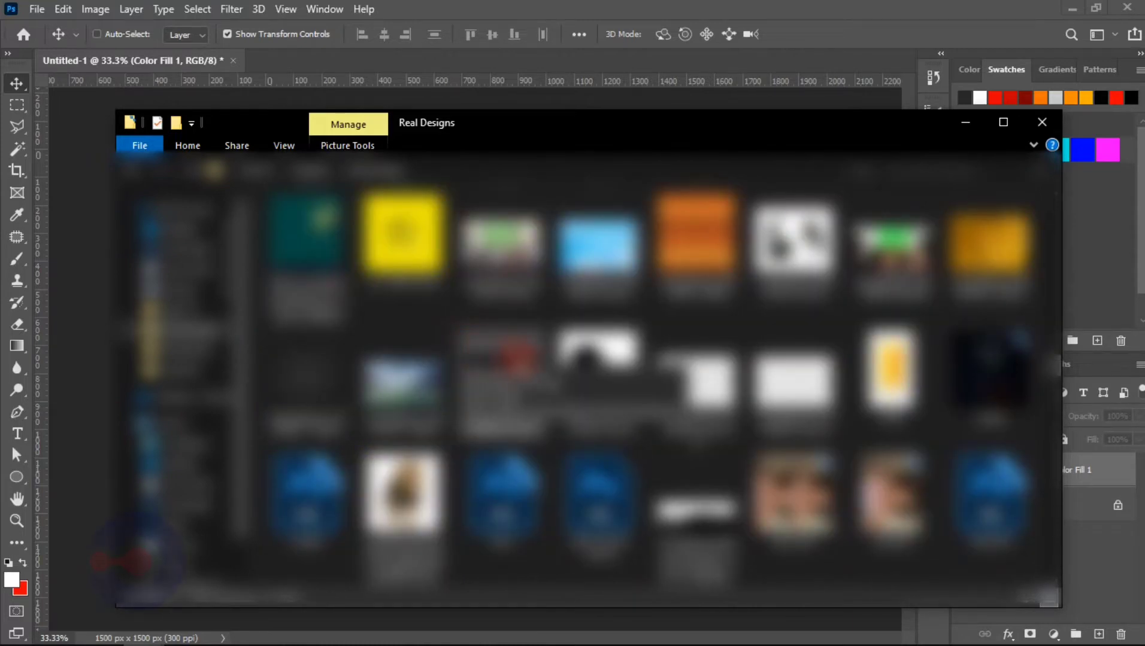
scroll(461, 349, "down", 5)
scroll(461, 348, "up", 5)
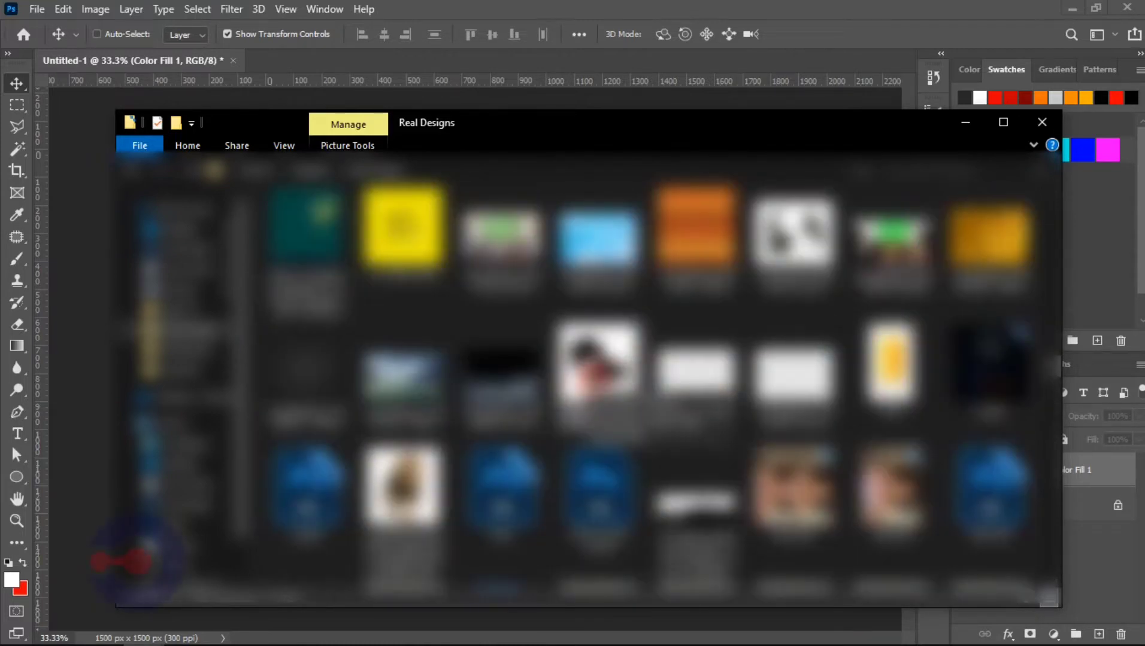
scroll(461, 348, "down", 5)
scroll(586, 359, "down", 10)
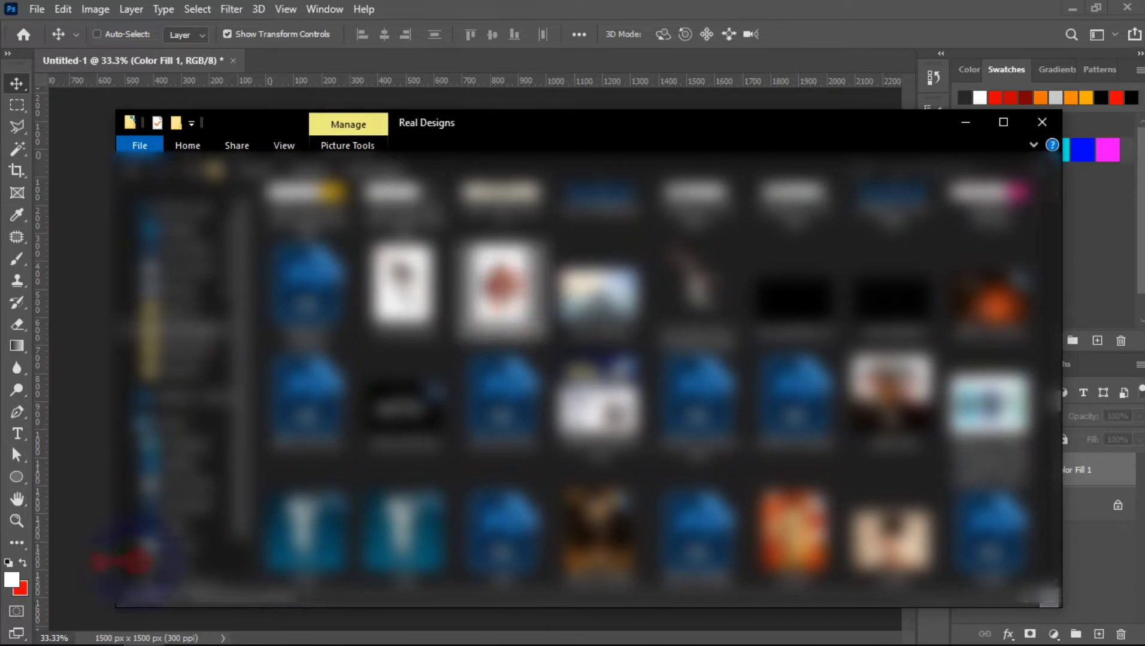
left_click_drag(501, 287, 450, 350)
key("Return")
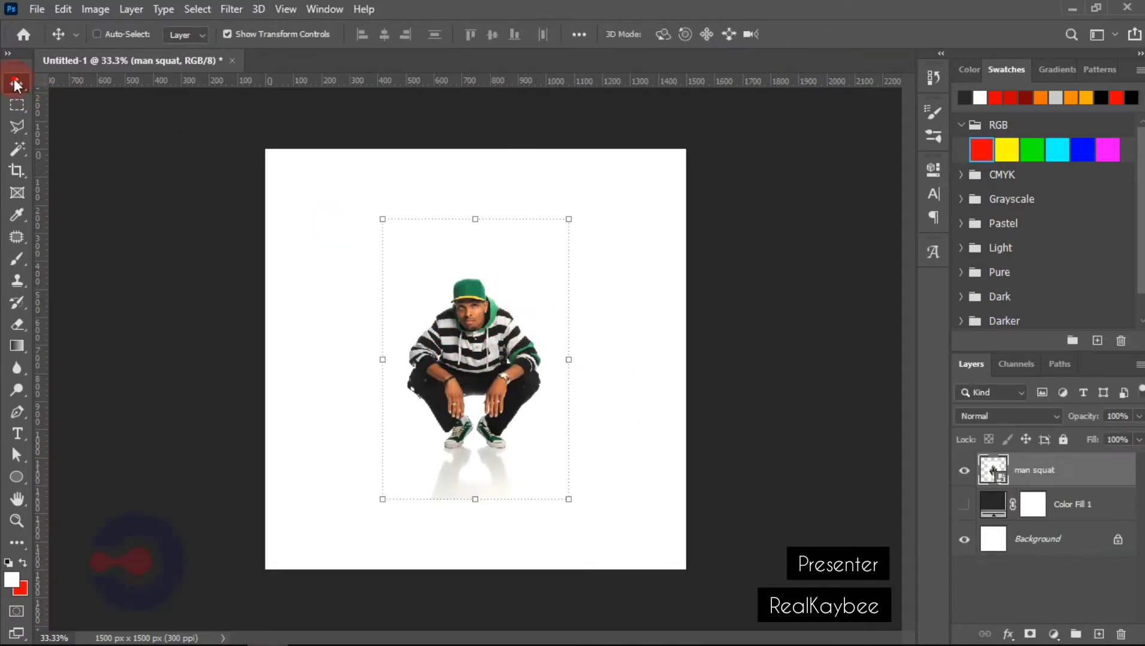
Reposition the man squat image with the Move tool, slightly left of and below the canvas center
left_click_drag(473, 335, 441, 346)
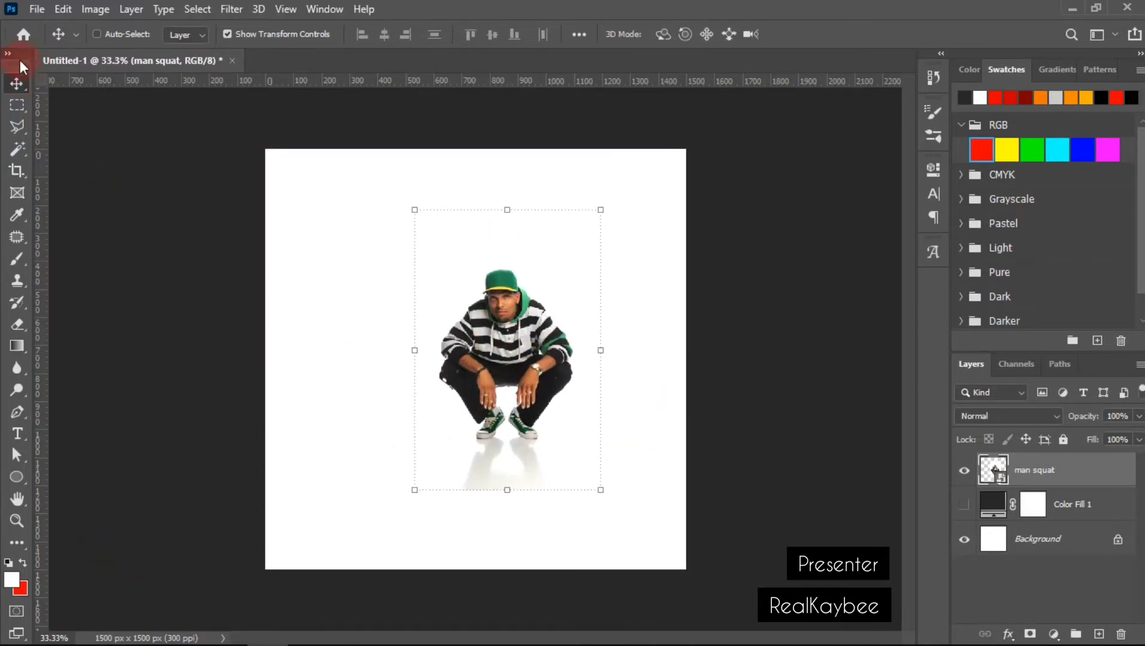
left_click_drag(424, 255, 482, 328)
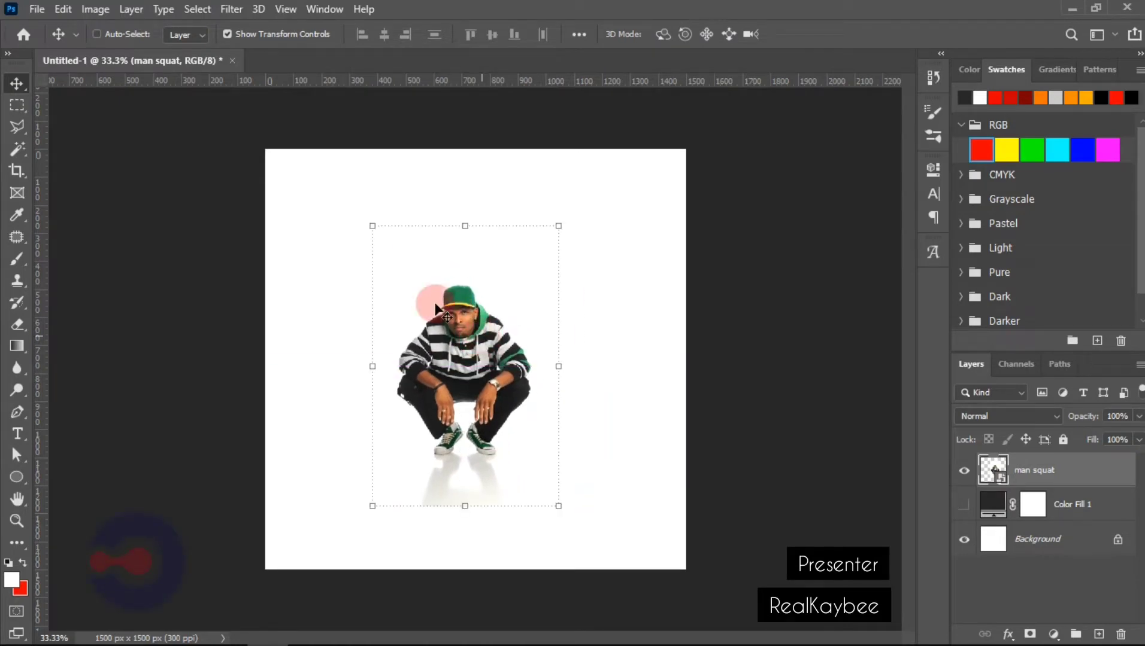
Marquee-select the man's head and upper body, move the image back to the canvas center, and deselect
left_click(17, 106)
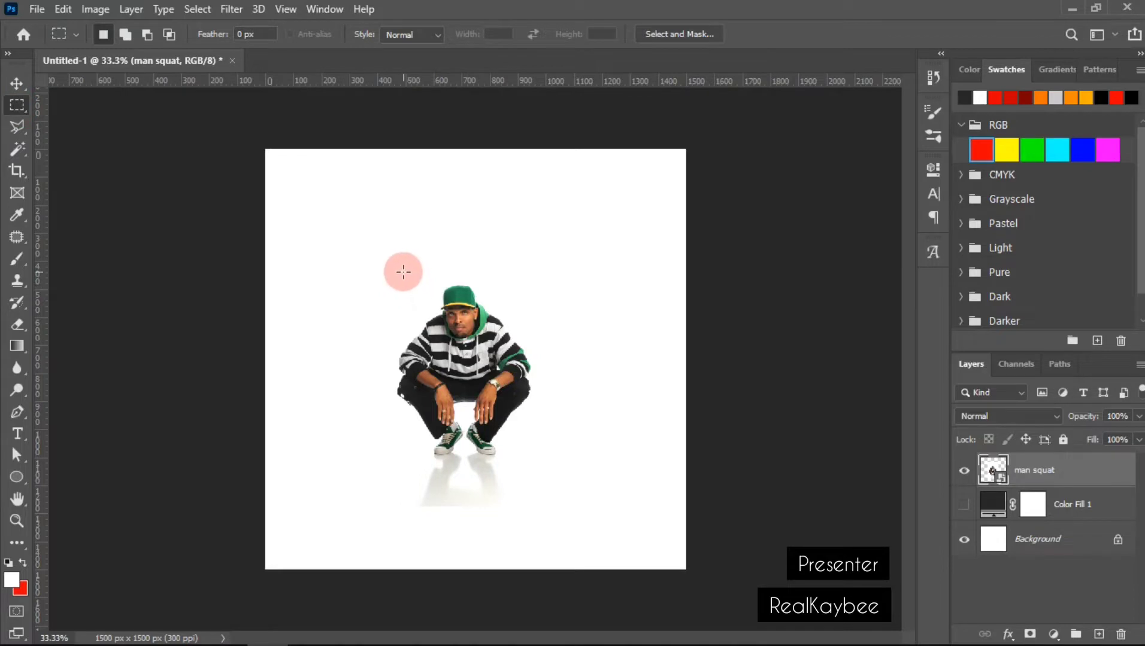
left_click_drag(404, 272, 472, 333)
left_click(16, 85)
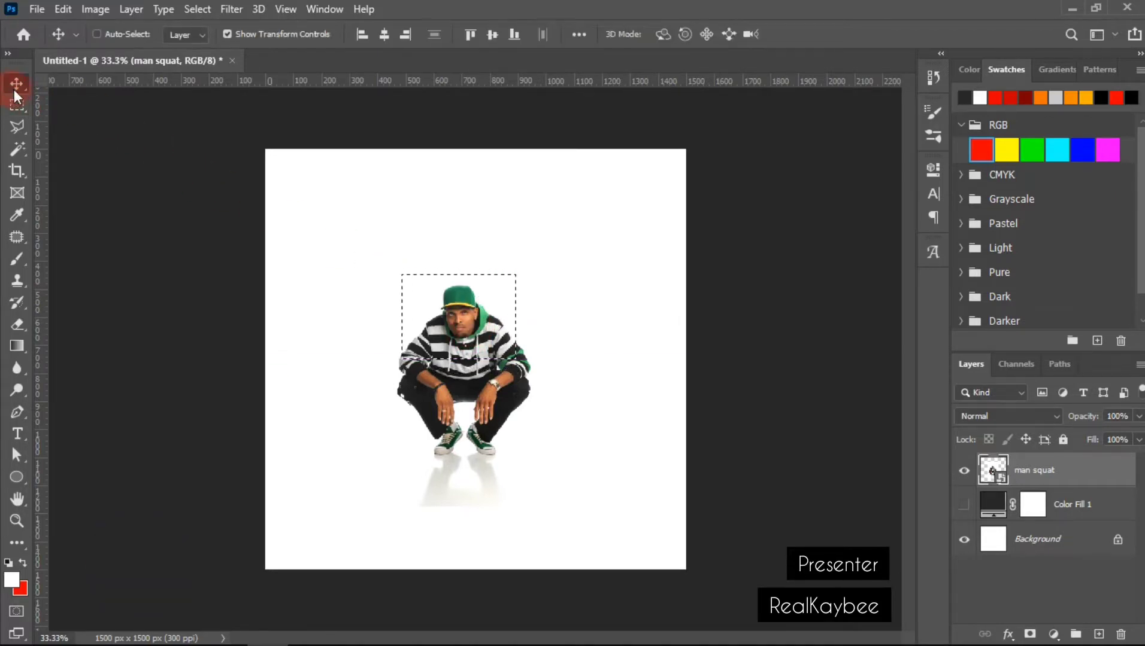
left_click_drag(452, 324, 486, 330)
key("ctrl+d")
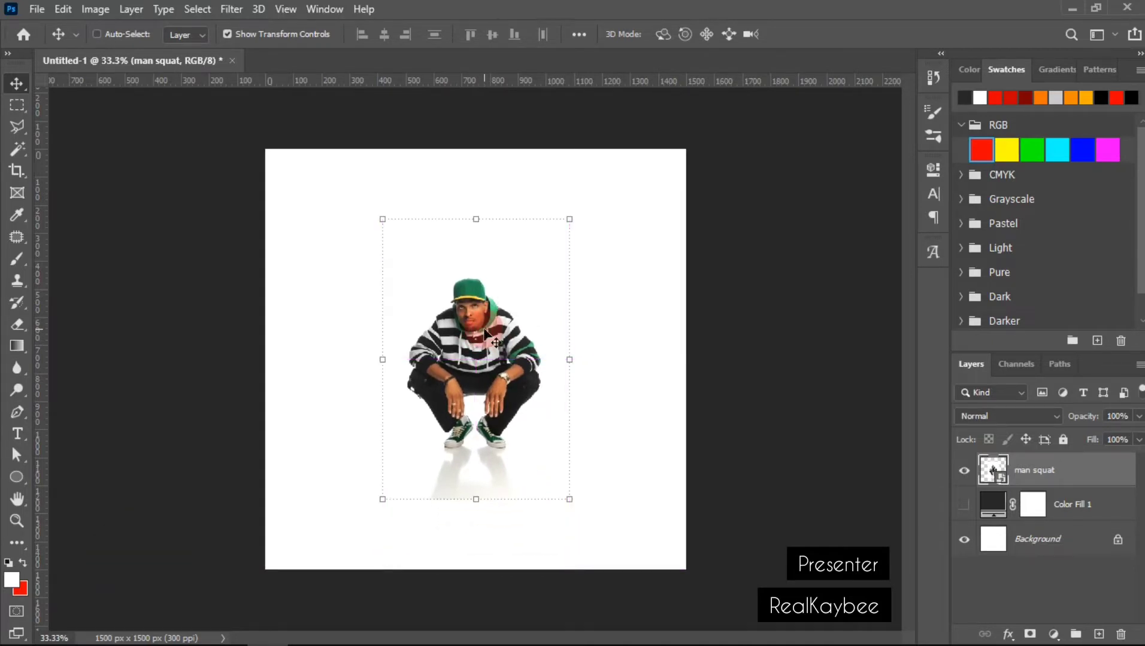
Marquee-select a rectangle from the man's face down to his knees and copy it to a new layer
left_click(18, 107)
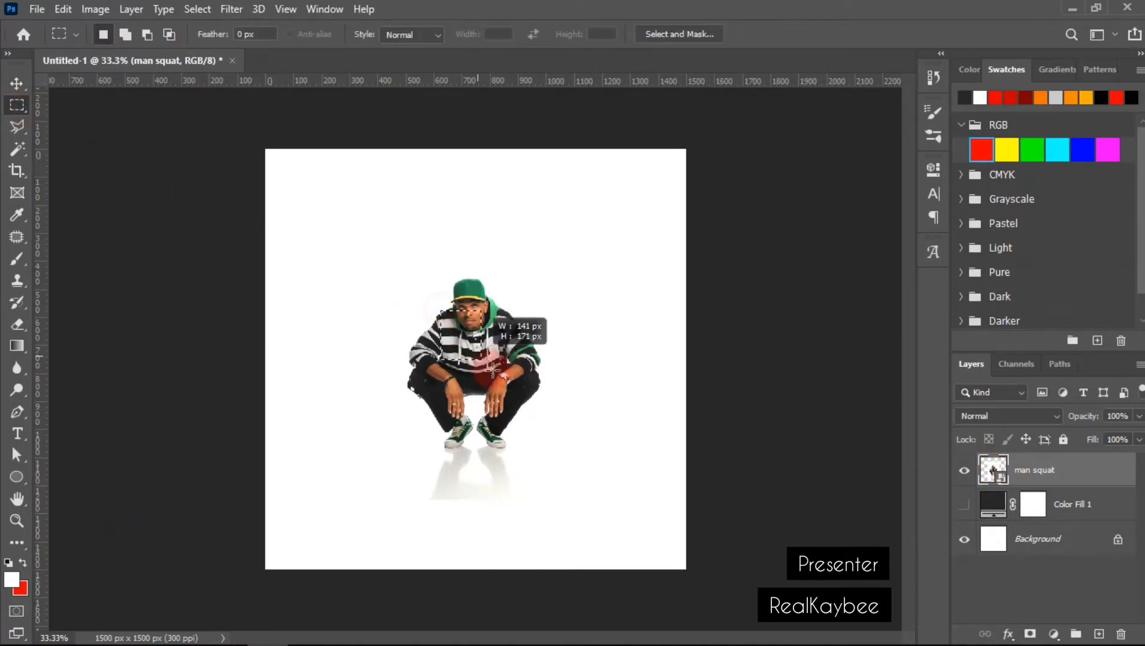
left_click_drag(531, 394, 538, 401)
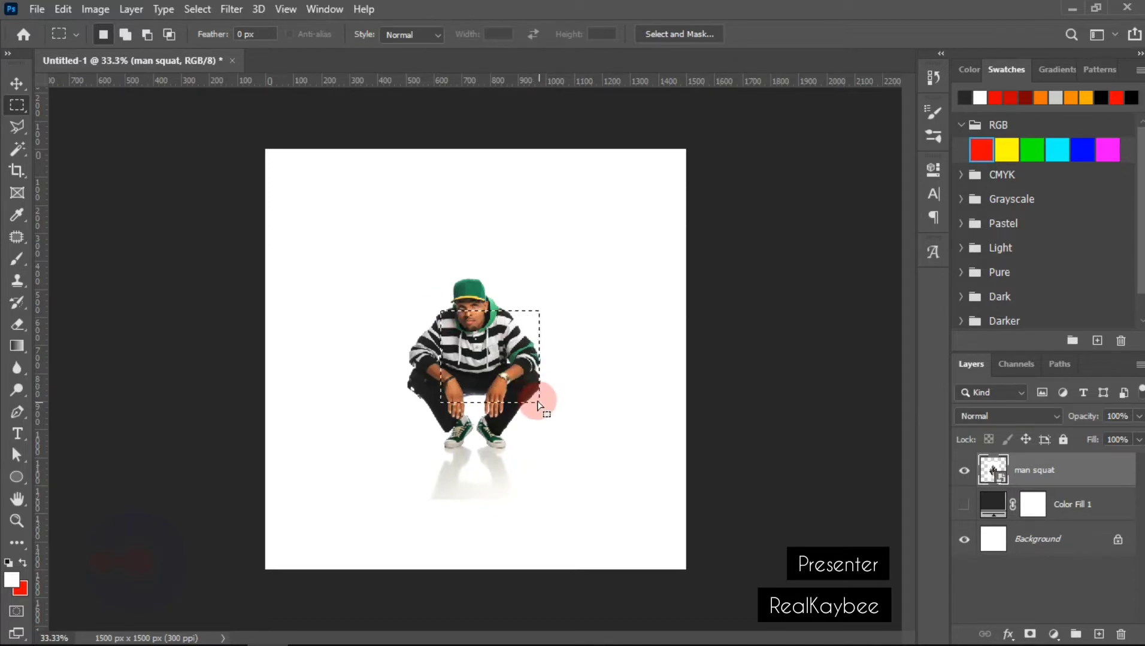
right_click(505, 353)
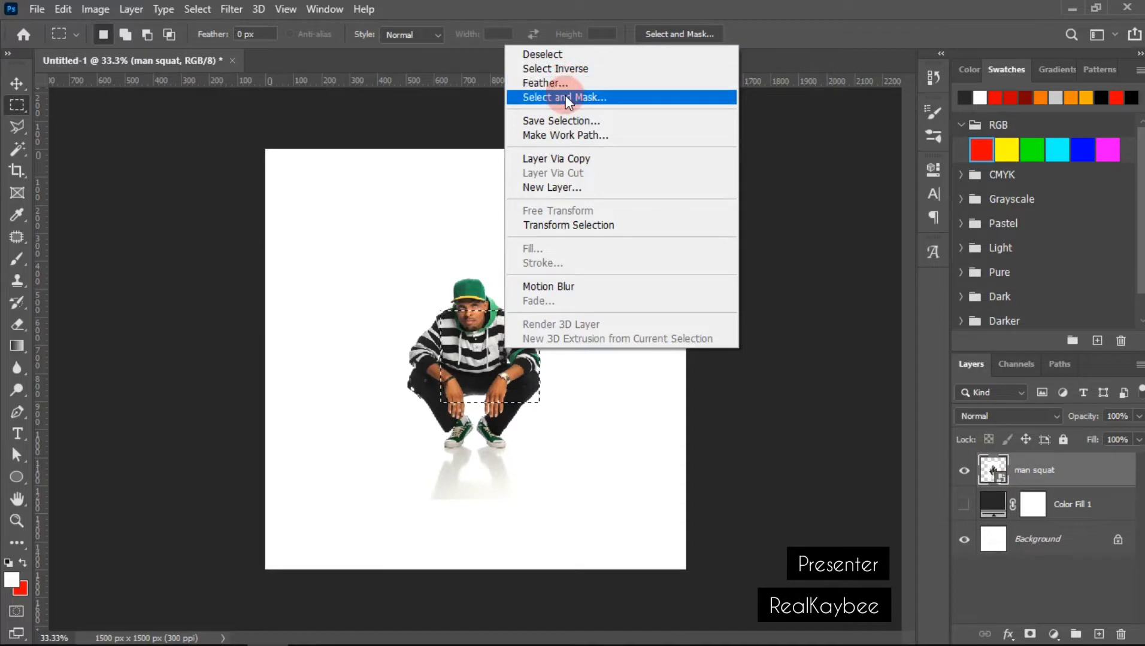
left_click(564, 158)
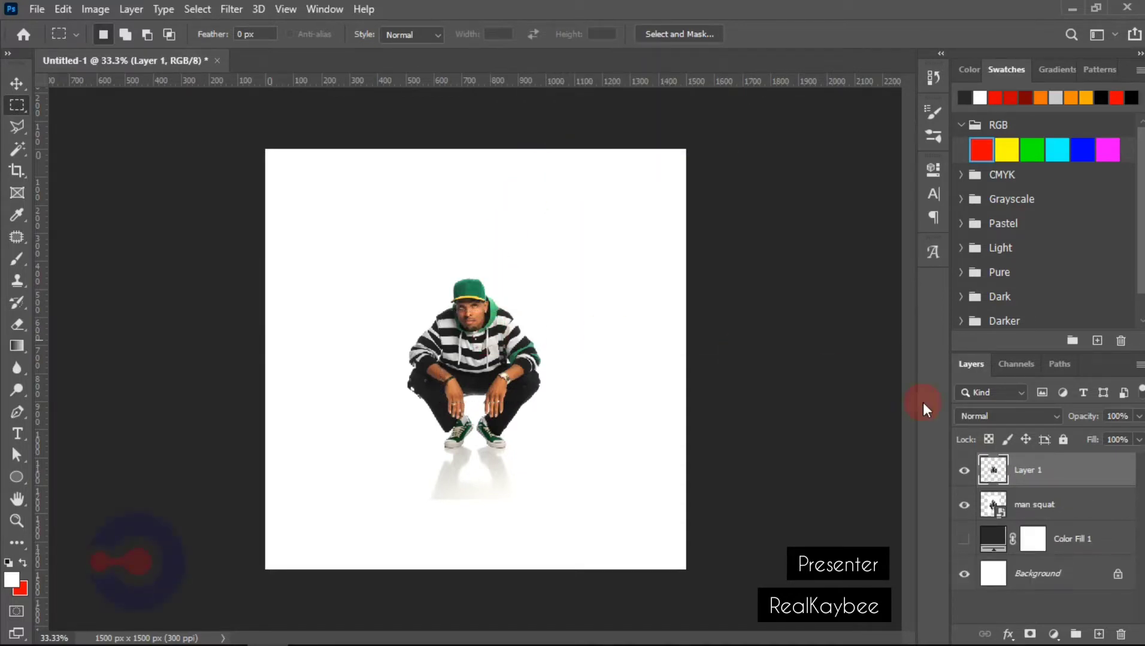
Toggle the man squat layer's visibility to check the copied piece, leave it shown, and hide the copied layer
left_click(959, 509)
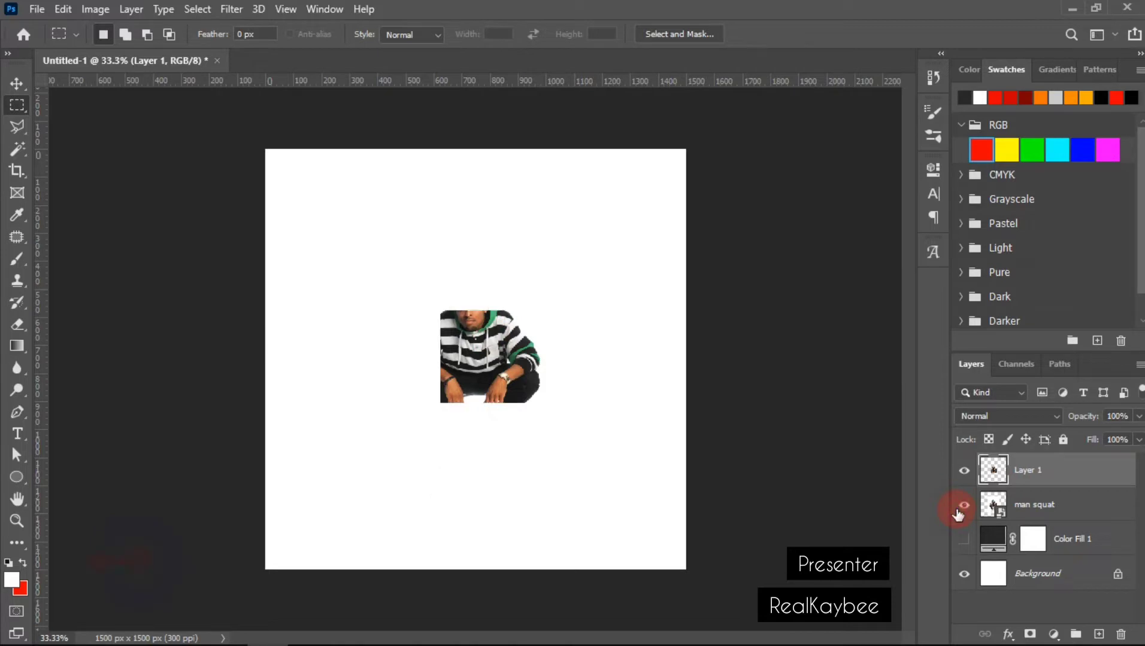
left_click(960, 507)
left_click(961, 508)
left_click(961, 508)
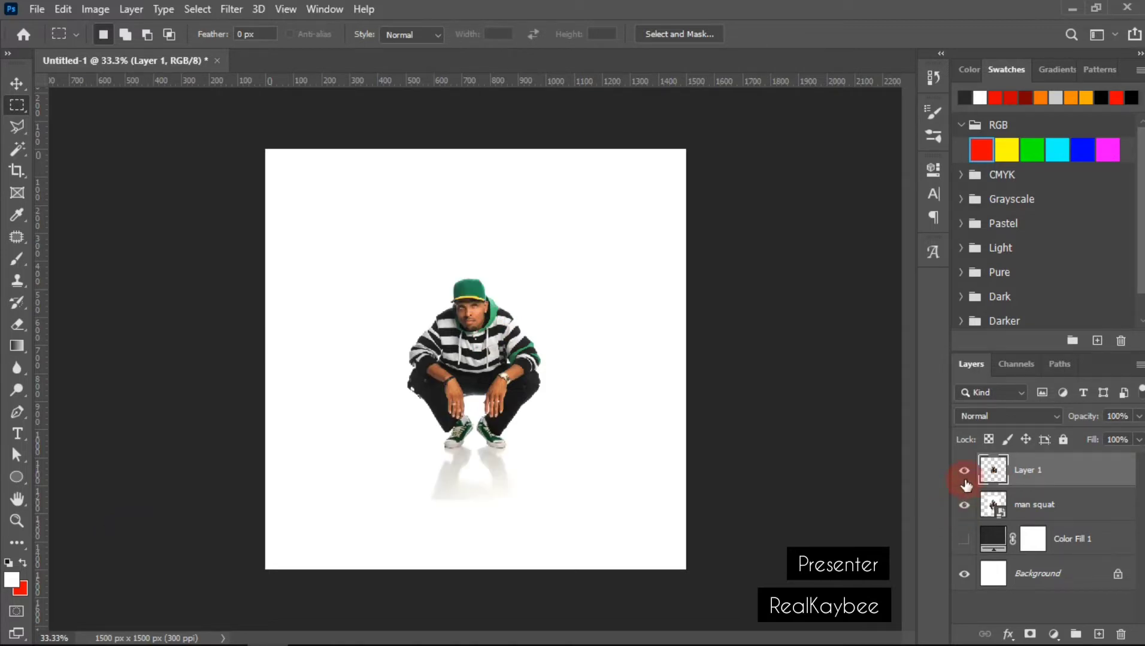
left_click(964, 472)
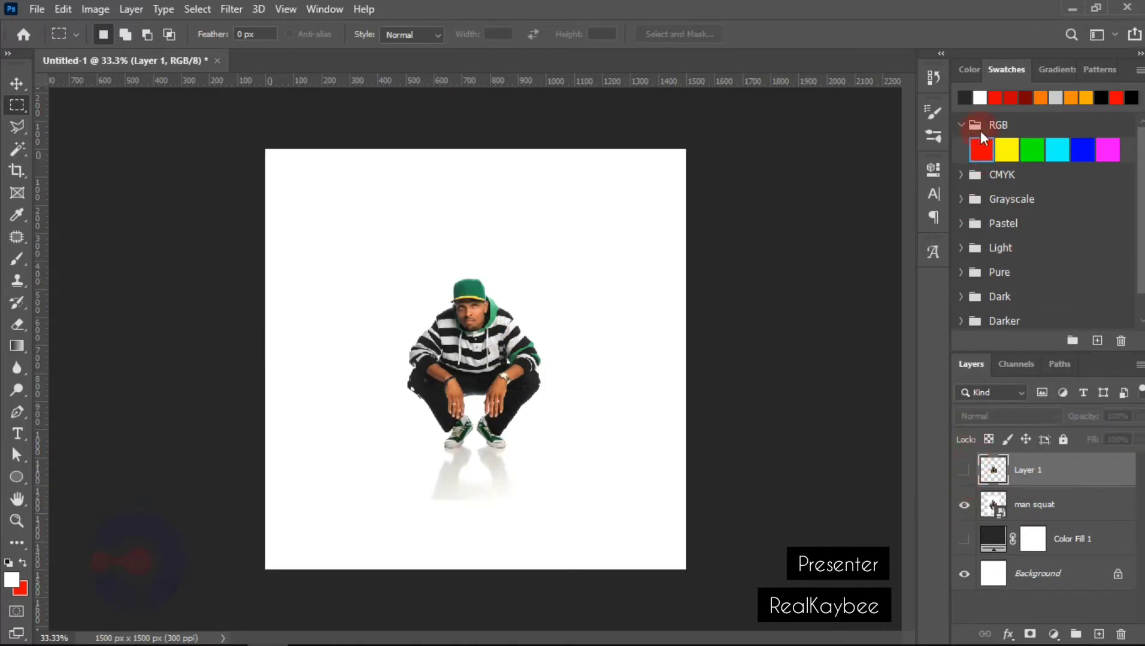
left_click(968, 73)
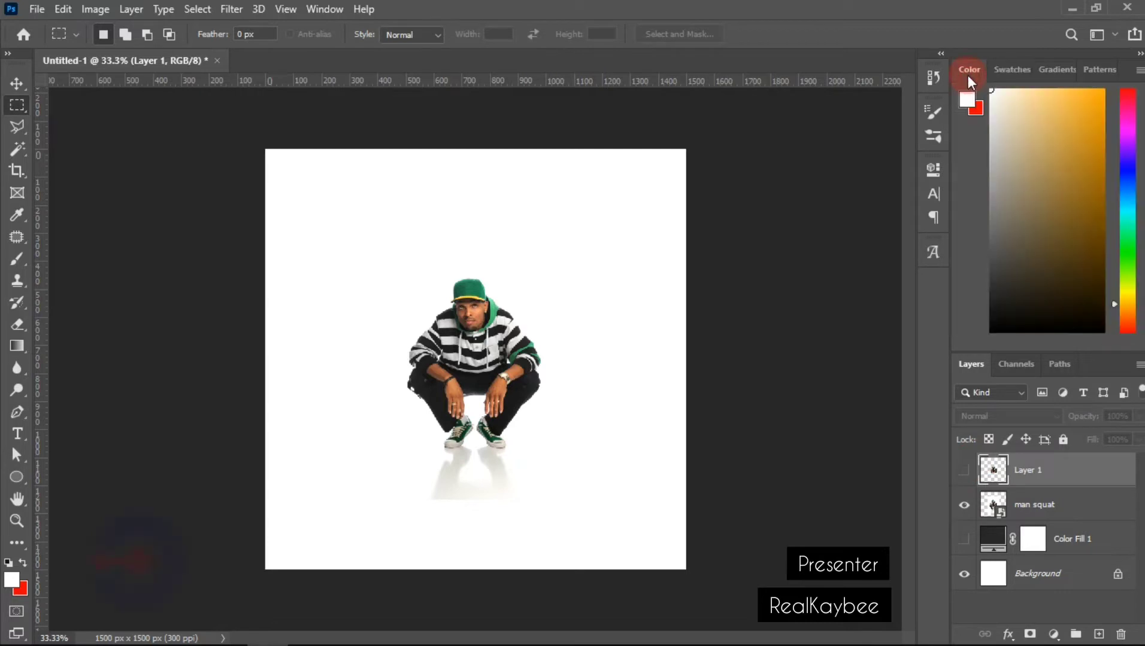
left_click(1009, 70)
left_click(1053, 70)
left_click(1081, 70)
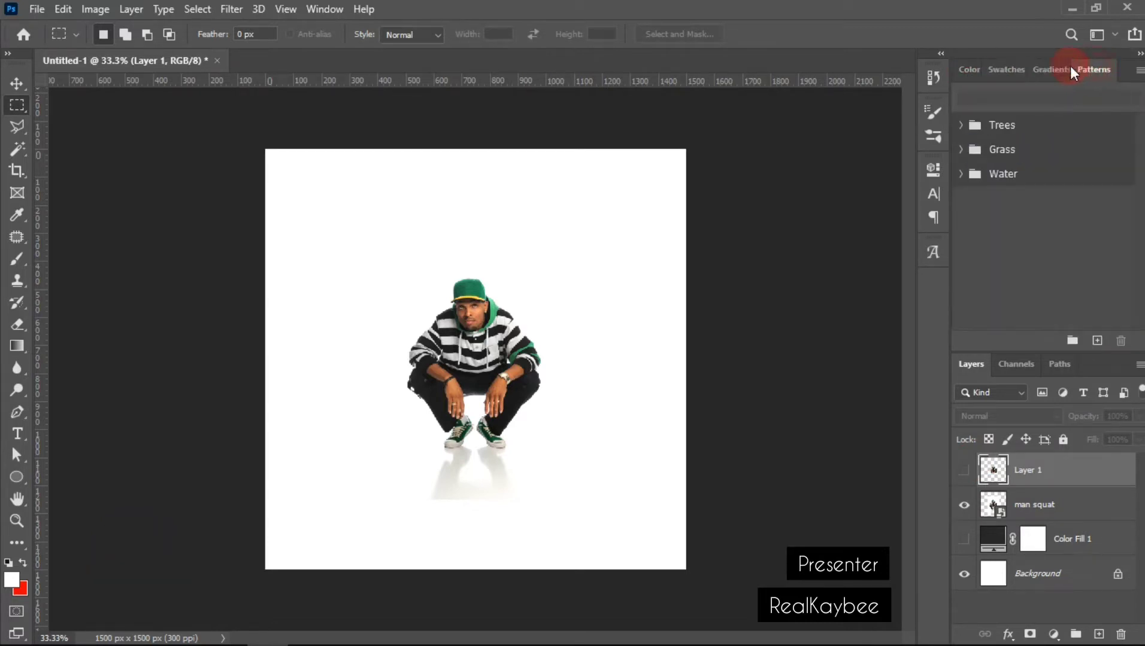
left_click(1008, 68)
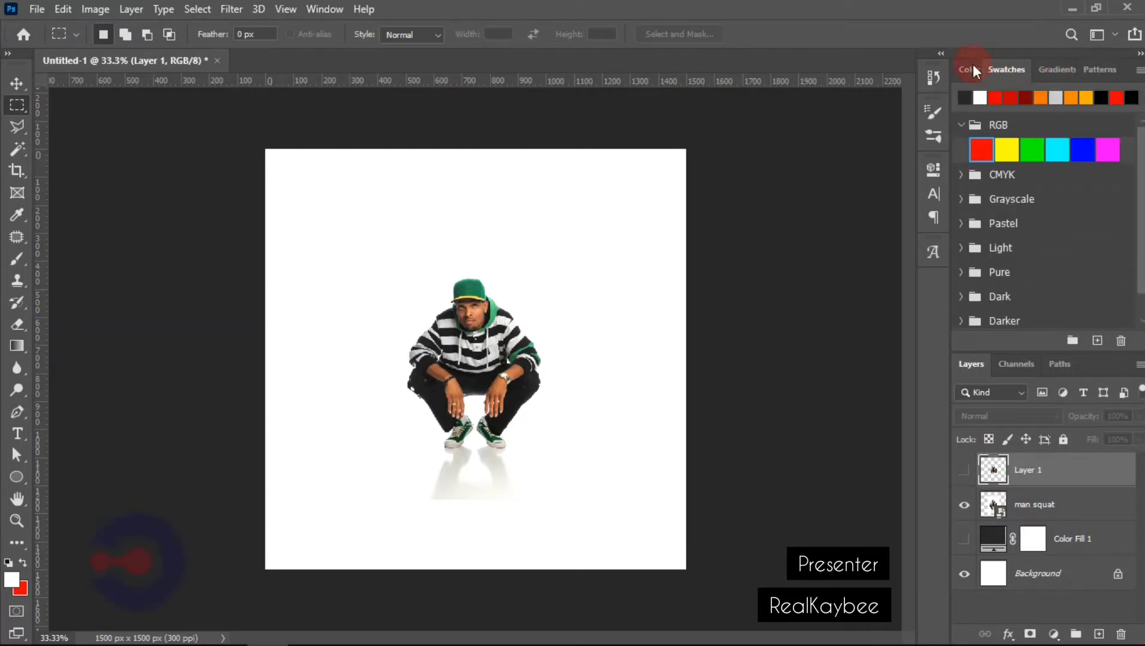
Look through the document's channels and paths, and return to the layer list
left_click(1014, 364)
left_click(1057, 364)
left_click(973, 364)
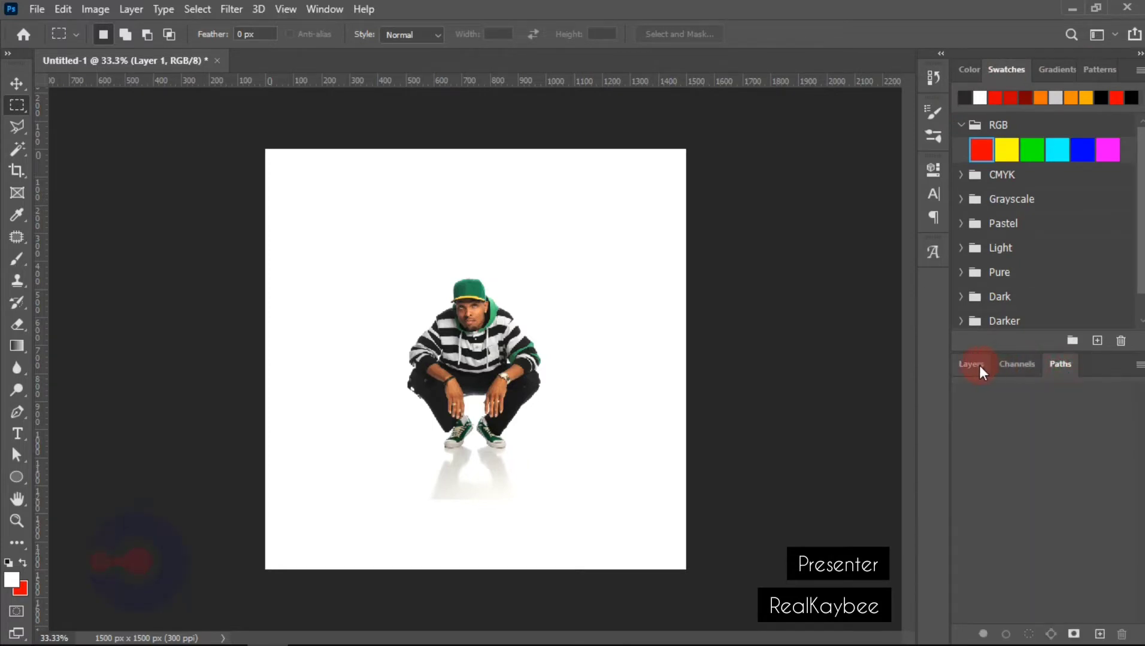
left_click(980, 465)
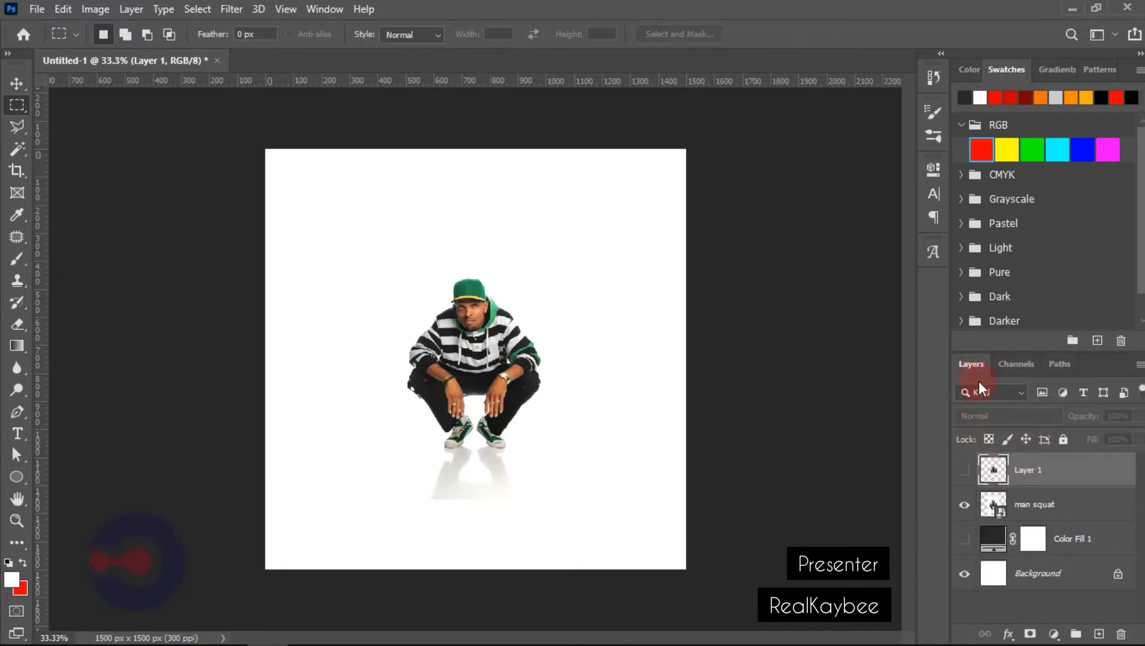
Toggle the visibility of the man squat and Color Fill 1 layers, leaving man squat shown and Color Fill 1 hidden
left_click(964, 509)
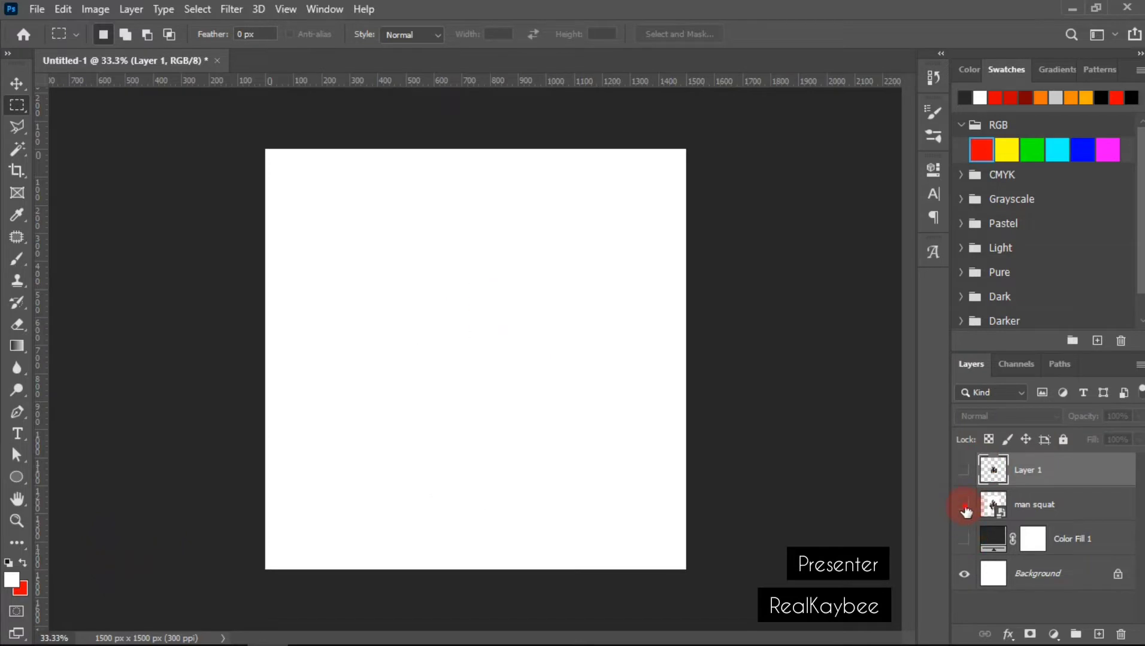
left_click(964, 509)
left_click(964, 507)
left_click(964, 507)
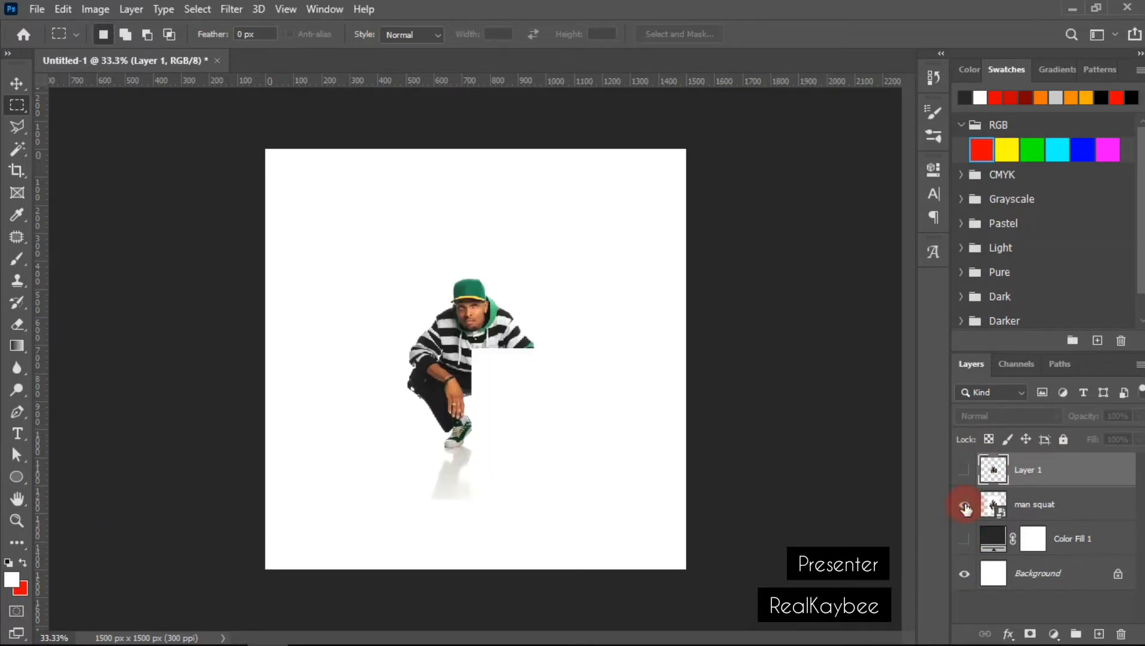
left_click(964, 540)
left_click(964, 541)
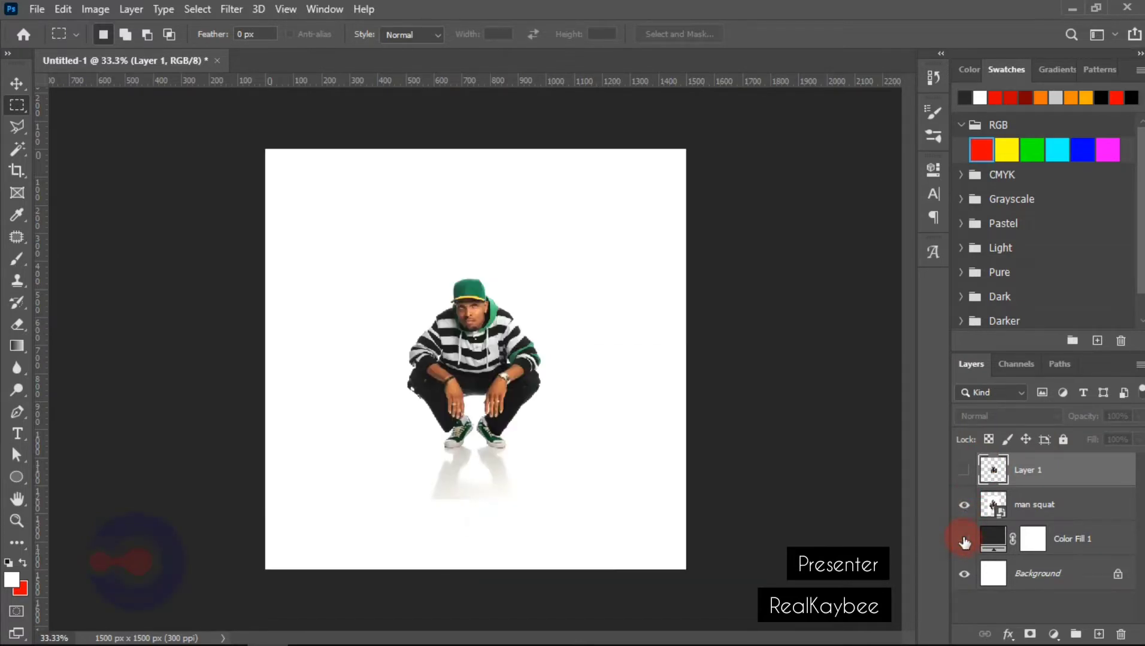
left_click(964, 509)
left_click(964, 508)
Compare Layer 1 with and without the man squat layer, leaving Layer 1 hidden and man squat shown
left_click(963, 471)
left_click(964, 473)
left_click(963, 505)
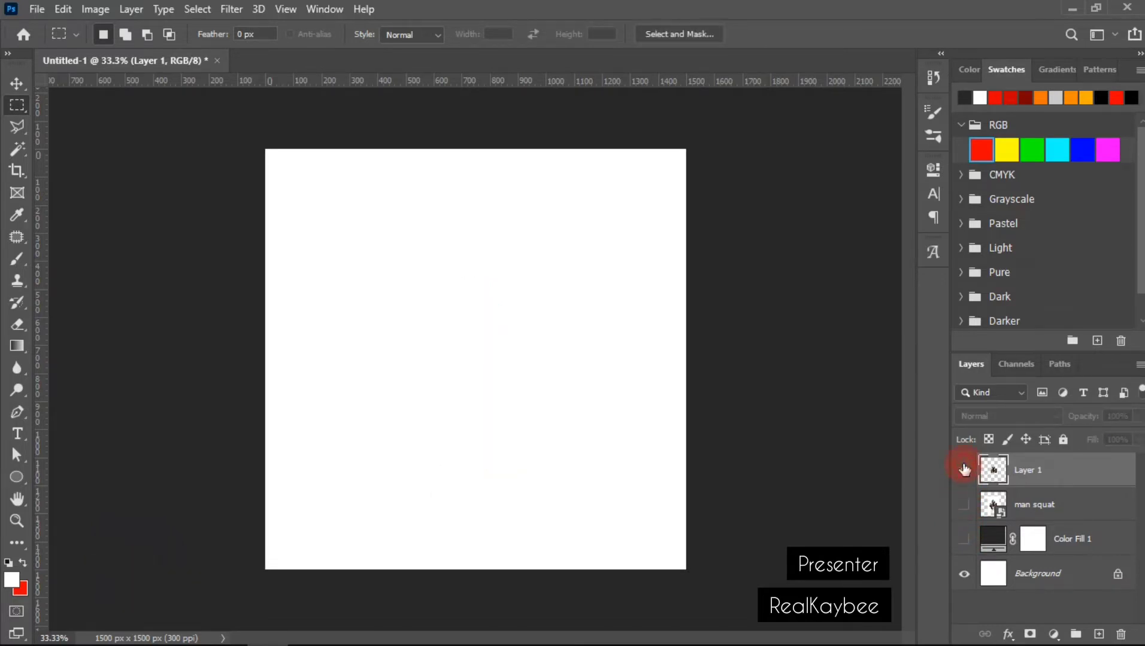
left_click(964, 471)
left_click(963, 471)
left_click(963, 506)
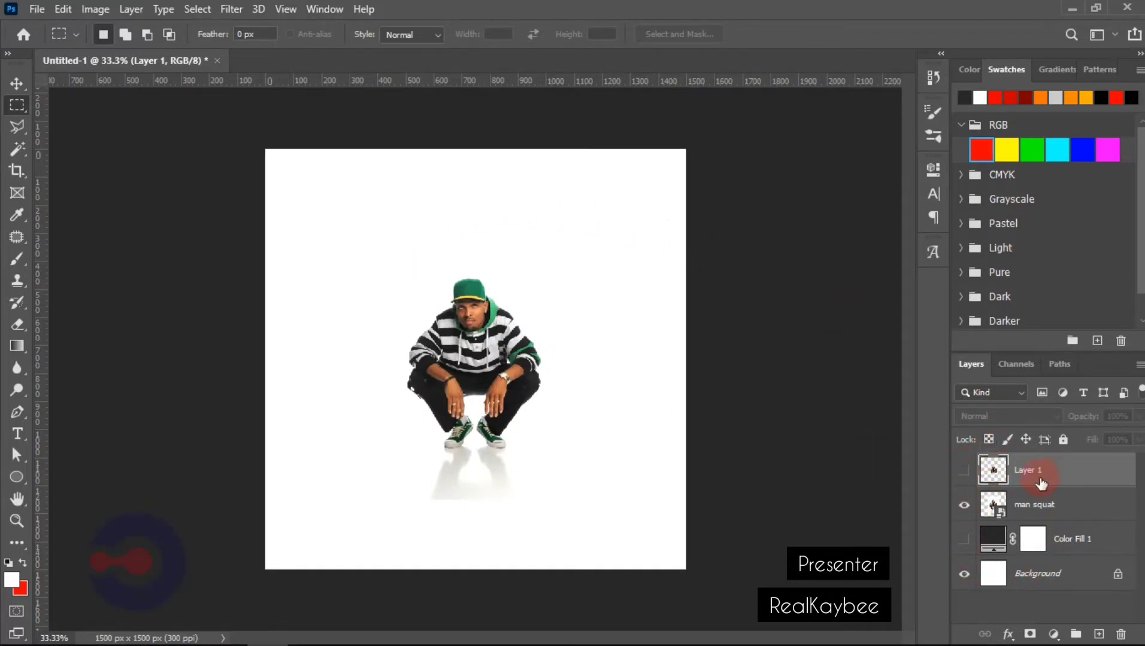
left_click(964, 471)
left_click(964, 470)
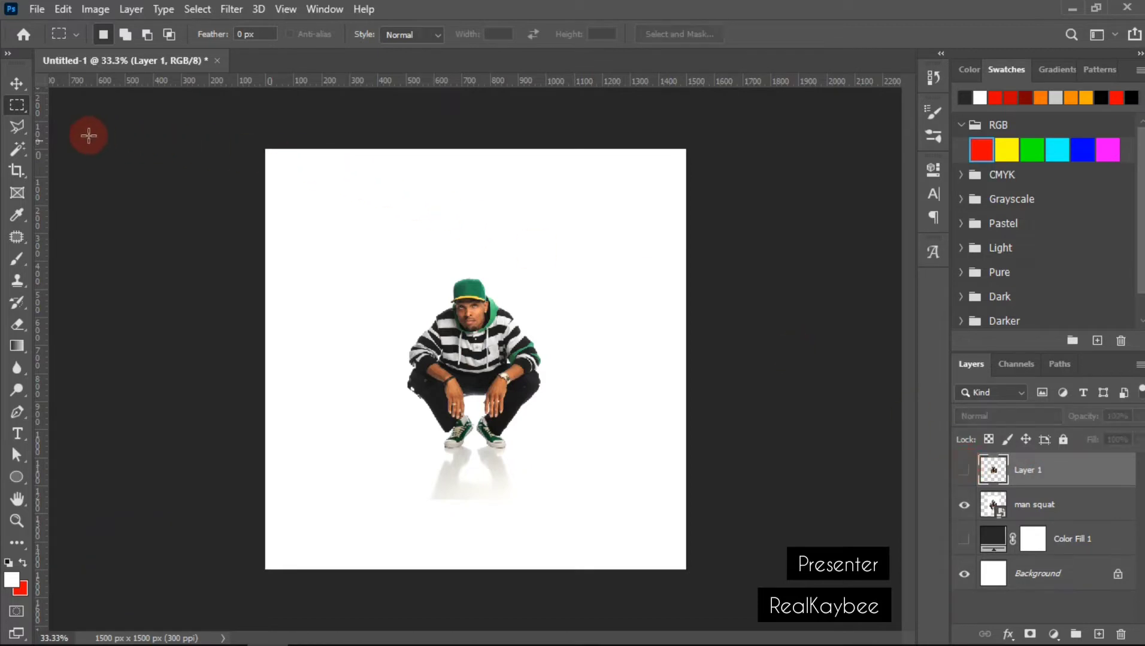
Outline the man on the man squat layer with the Polygonal Lasso and copy the selection to a new layer
left_click(18, 127)
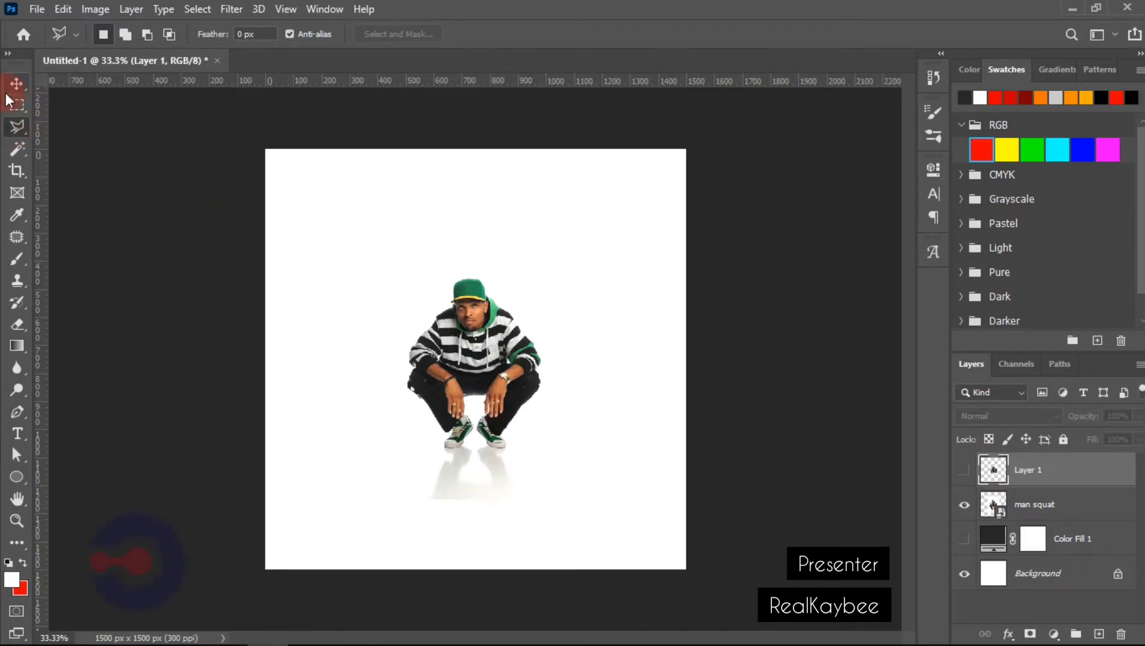
key("v")
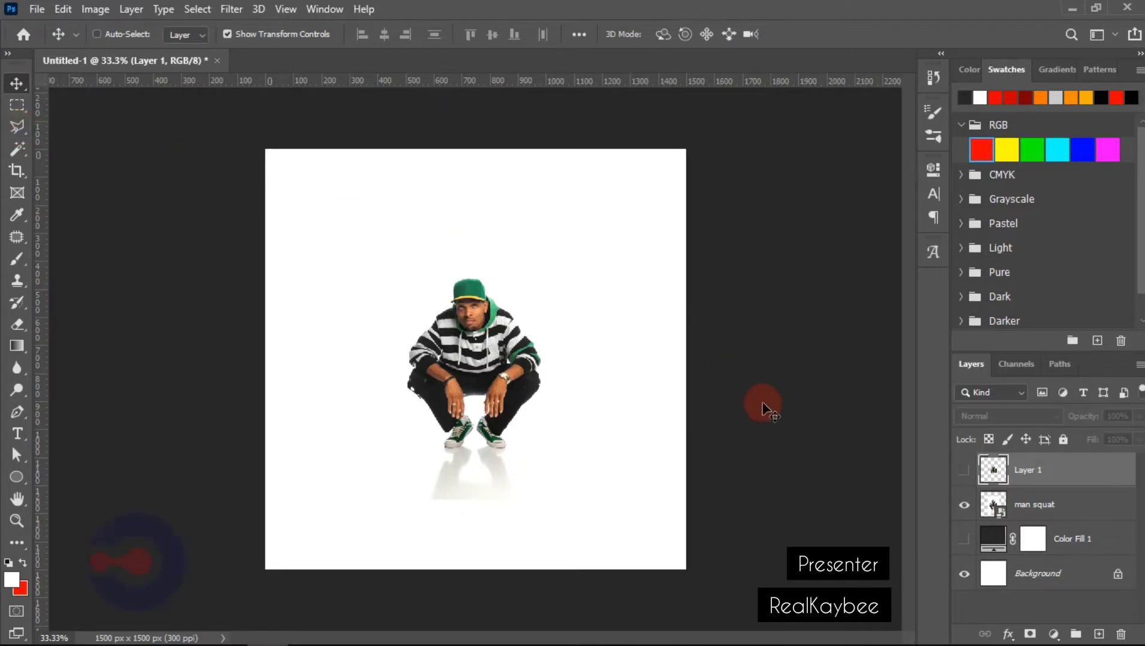
left_click(1032, 508)
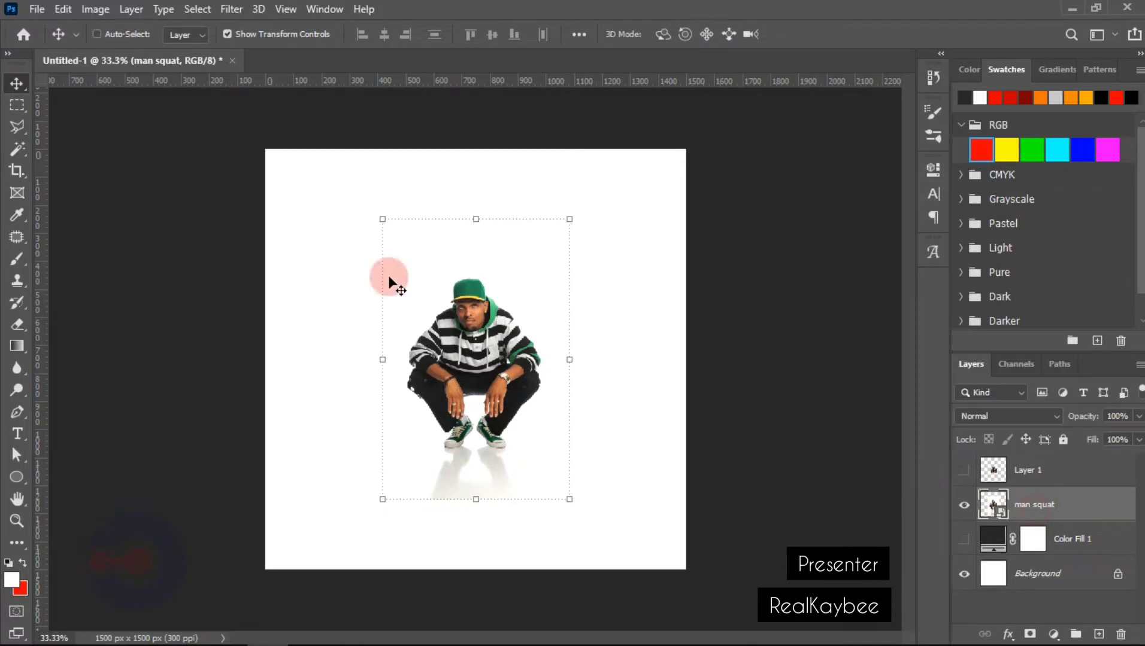
left_click(17, 130)
mouse_move(406, 313)
left_mouse_down()
mouse_move(453, 255)
mouse_move(557, 285)
mouse_move(549, 343)
mouse_move(583, 423)
mouse_move(531, 466)
mouse_move(408, 471)
mouse_move(380, 385)
mouse_move(403, 326)
left_mouse_up()
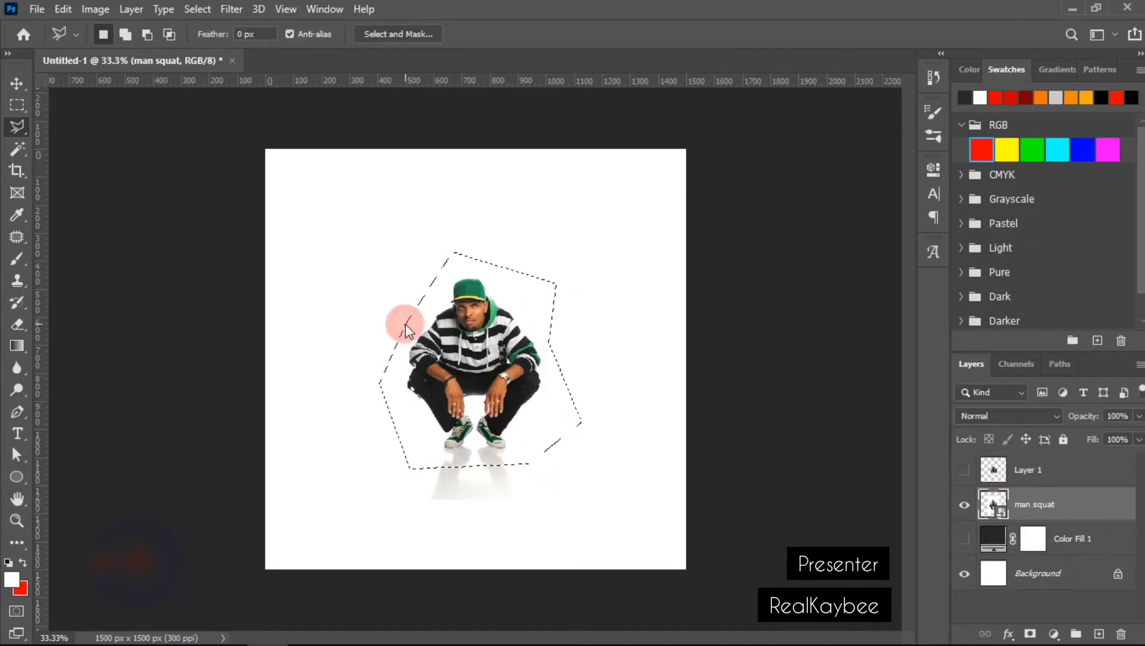
right_click(477, 315)
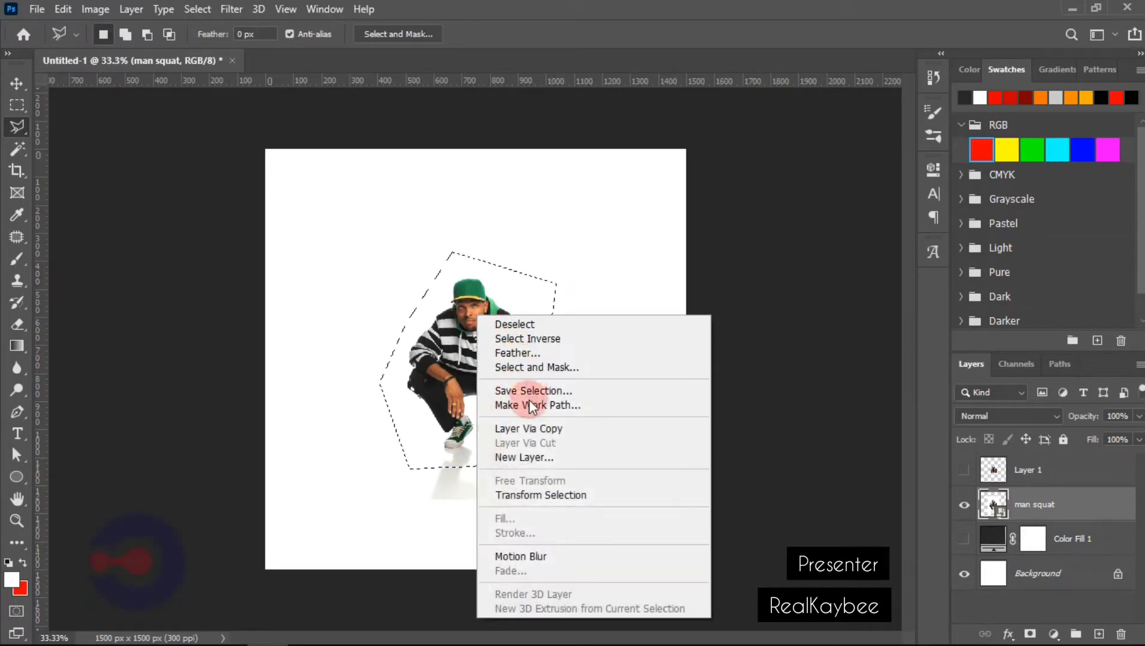
left_click(529, 427)
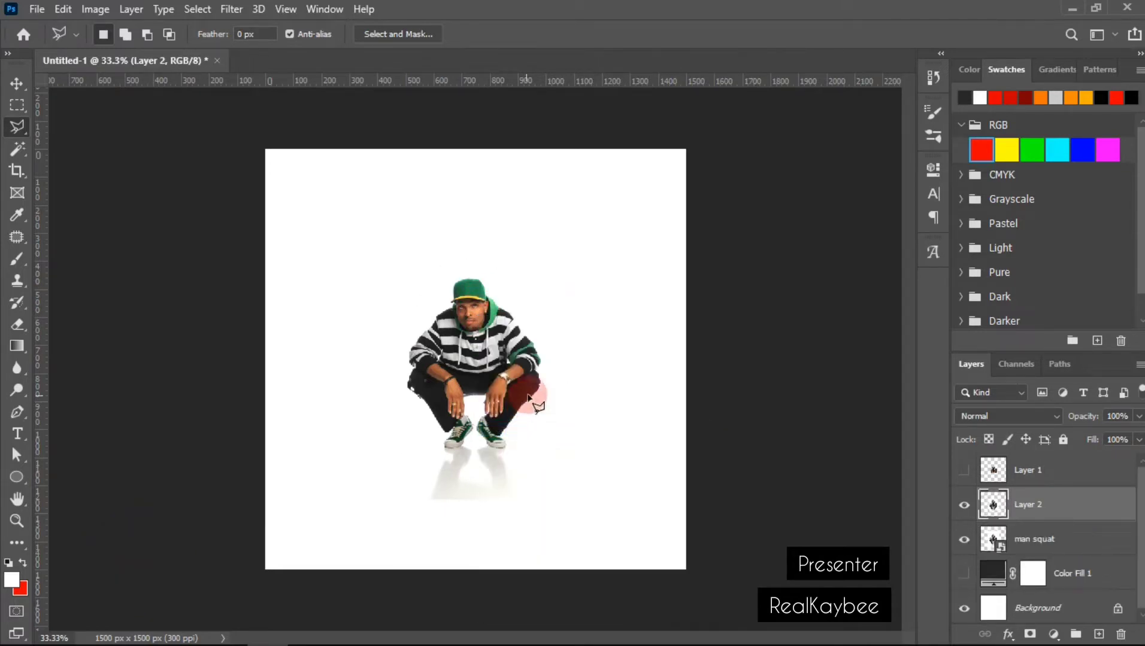
Hide the man squat layer, move the copied cutout up and bring it back to the canvas center
left_click(963, 539)
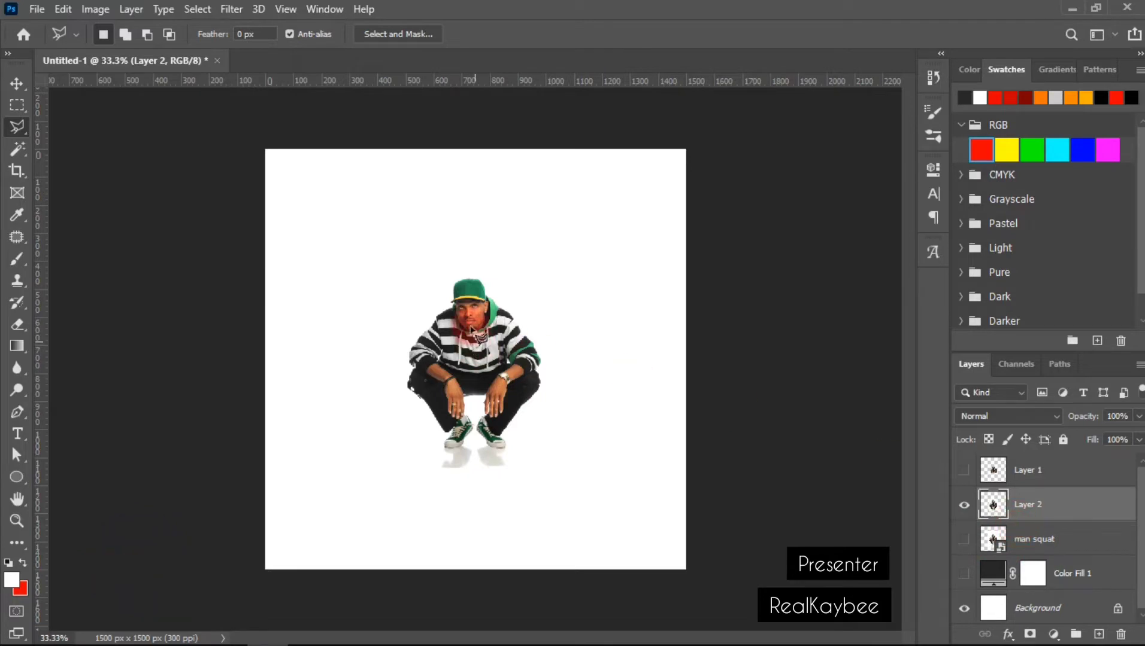
left_click(17, 84)
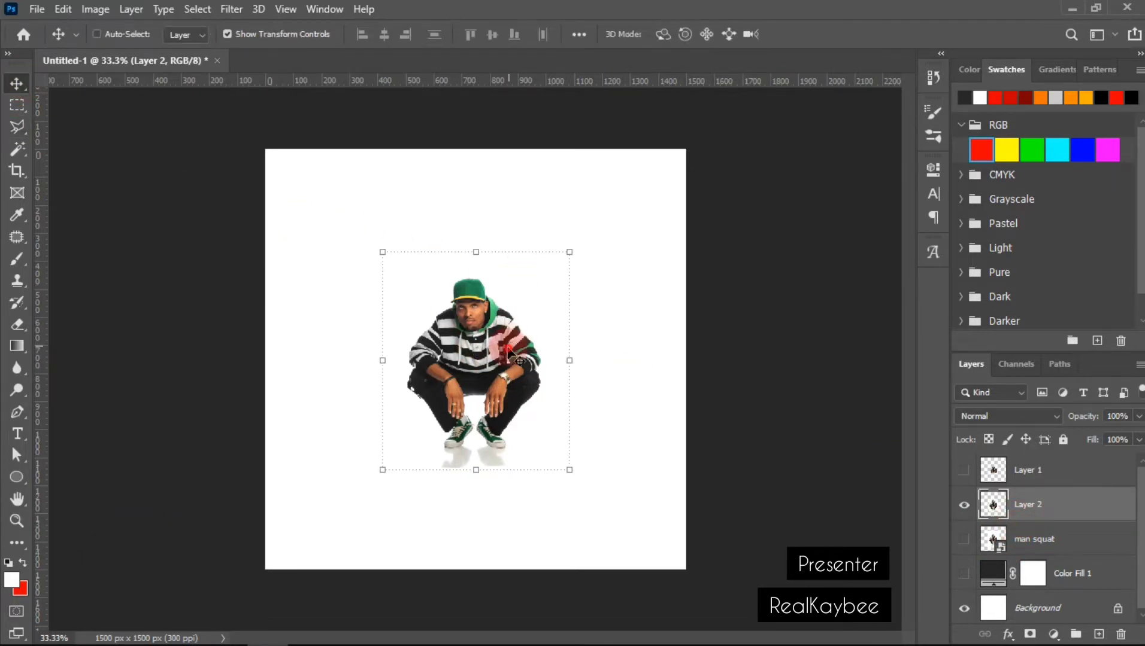
left_click_drag(509, 356, 457, 265)
left_click_drag(459, 328, 469, 338)
left_click(309, 240)
Draw a freehand Lasso selection around the whole man and deselect it
left_click(19, 126)
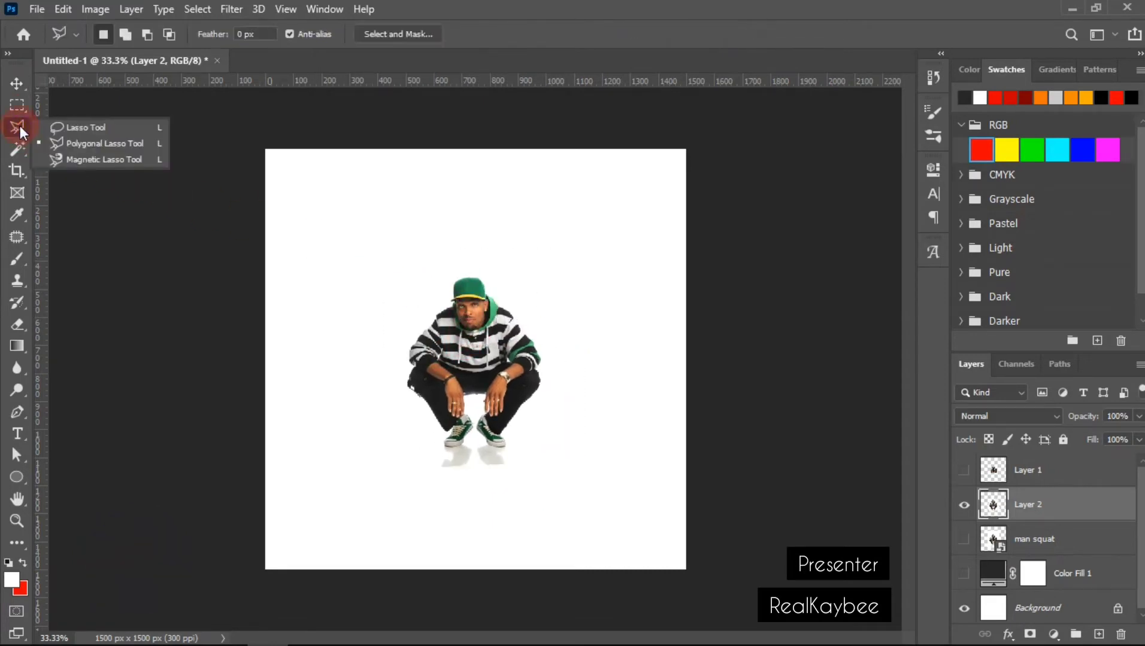
left_click(78, 125)
mouse_move(370, 371)
left_mouse_down()
mouse_move(417, 276)
mouse_move(607, 393)
mouse_move(409, 452)
mouse_move(396, 307)
mouse_move(452, 263)
mouse_move(498, 290)
mouse_move(383, 383)
left_mouse_up()
right_click(509, 370)
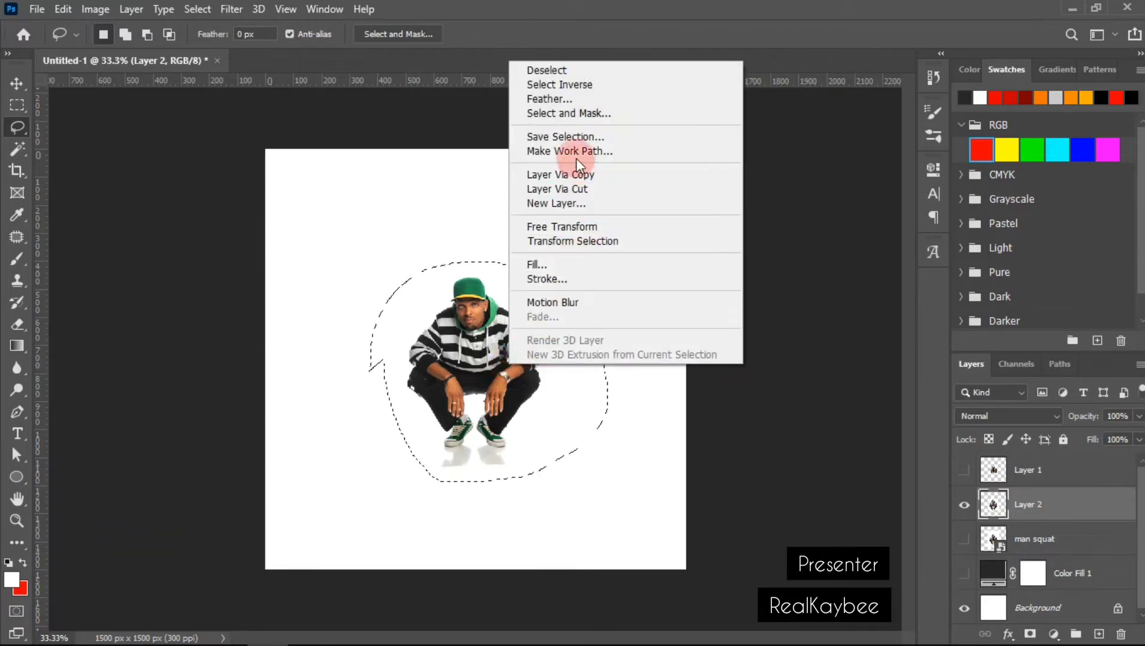
left_click(560, 71)
Trace a Magnetic Lasso selection around the man and deselect it
left_click(18, 127)
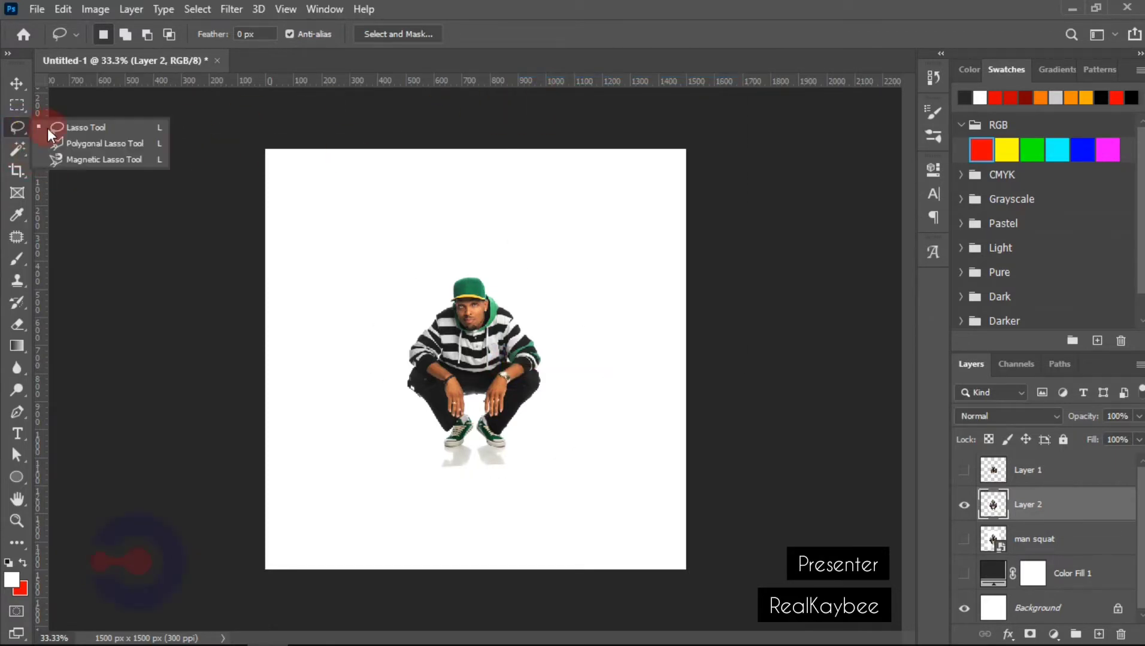
left_click(74, 158)
mouse_move(384, 335)
left_mouse_down()
mouse_move(470, 255)
mouse_move(570, 305)
mouse_move(556, 456)
mouse_move(410, 460)
mouse_move(363, 350)
mouse_move(387, 321)
mouse_move(474, 339)
left_mouse_up()
left_click(384, 334)
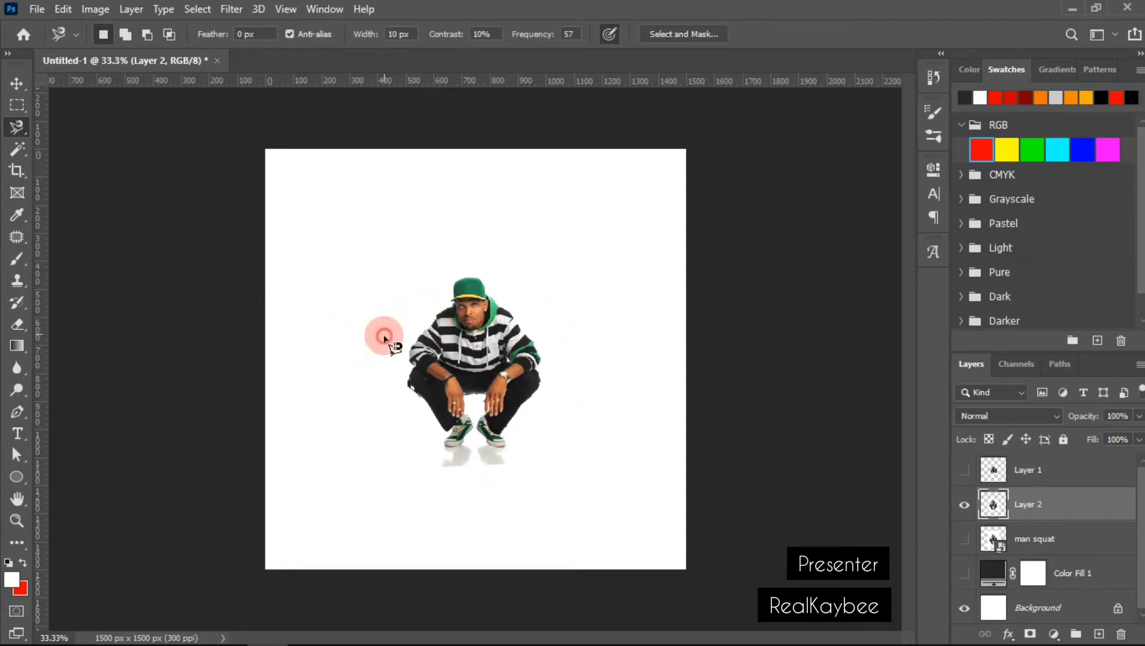
right_click(463, 334)
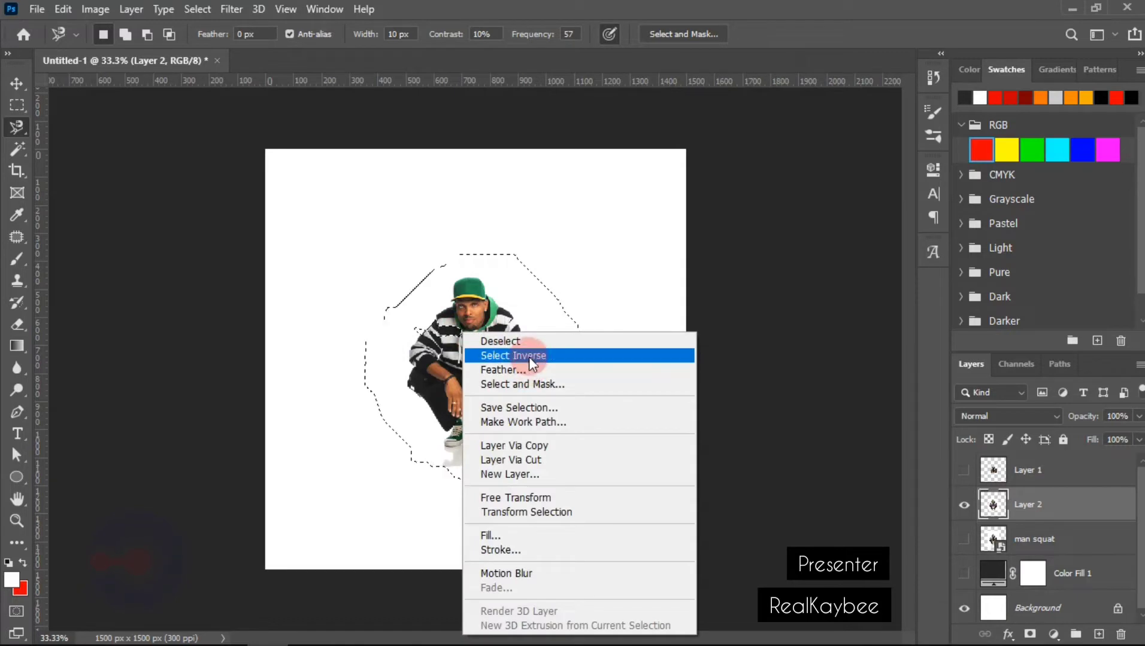
left_click(521, 338)
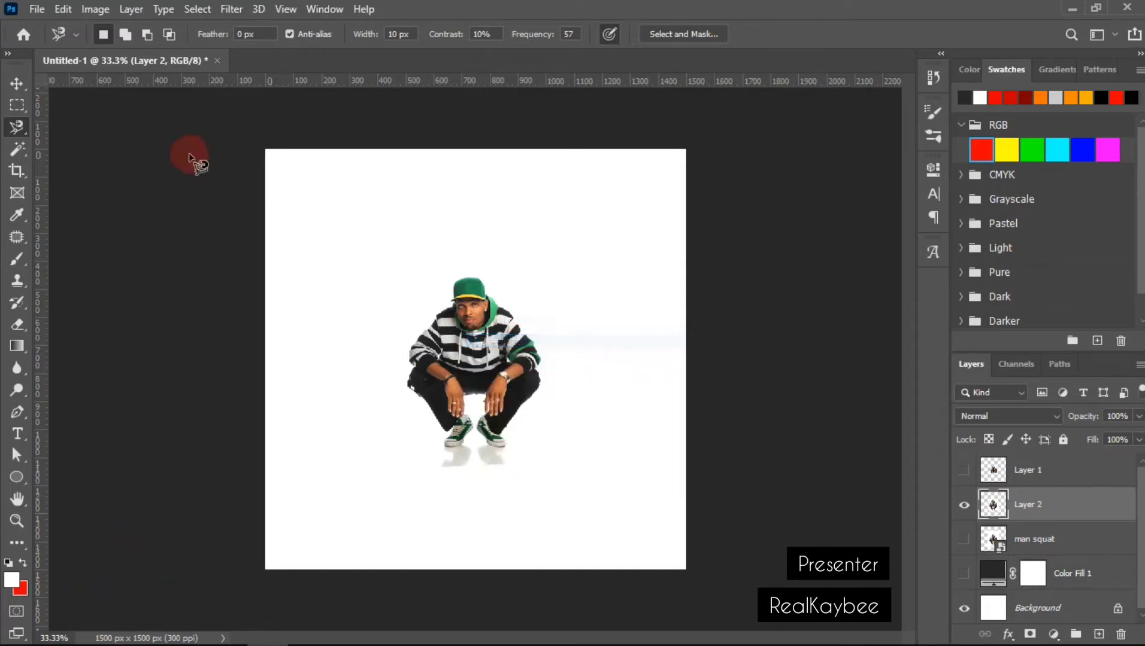
Try out the Object Selection tool and brush over the man's face with the Quick Selection tool
left_click(11, 153)
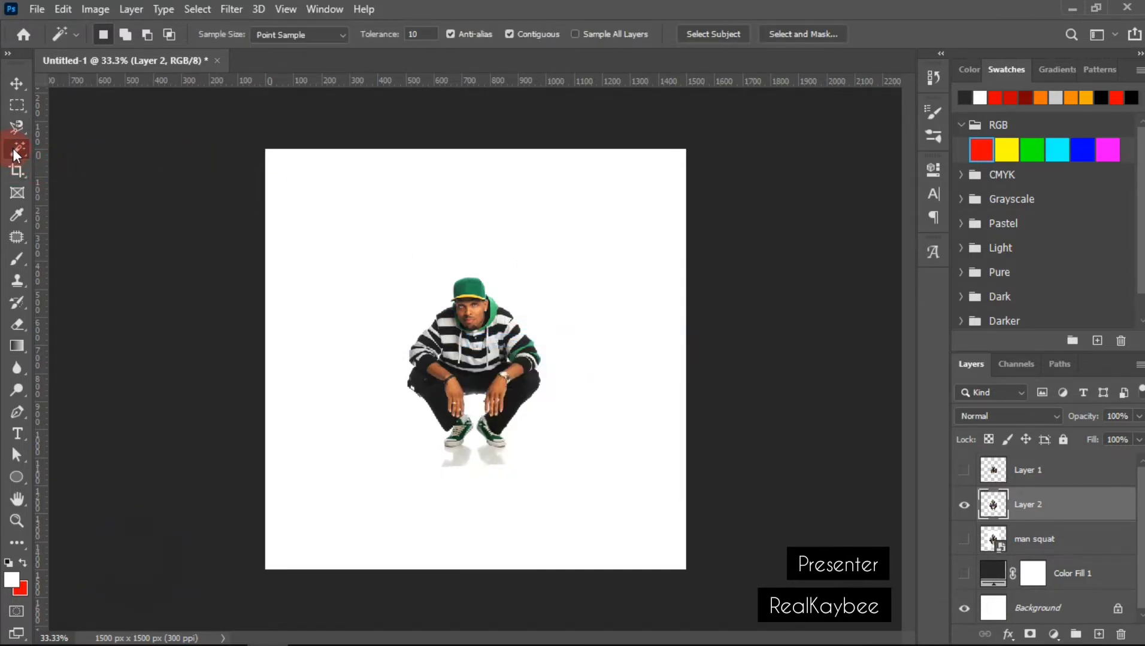
right_click(13, 148)
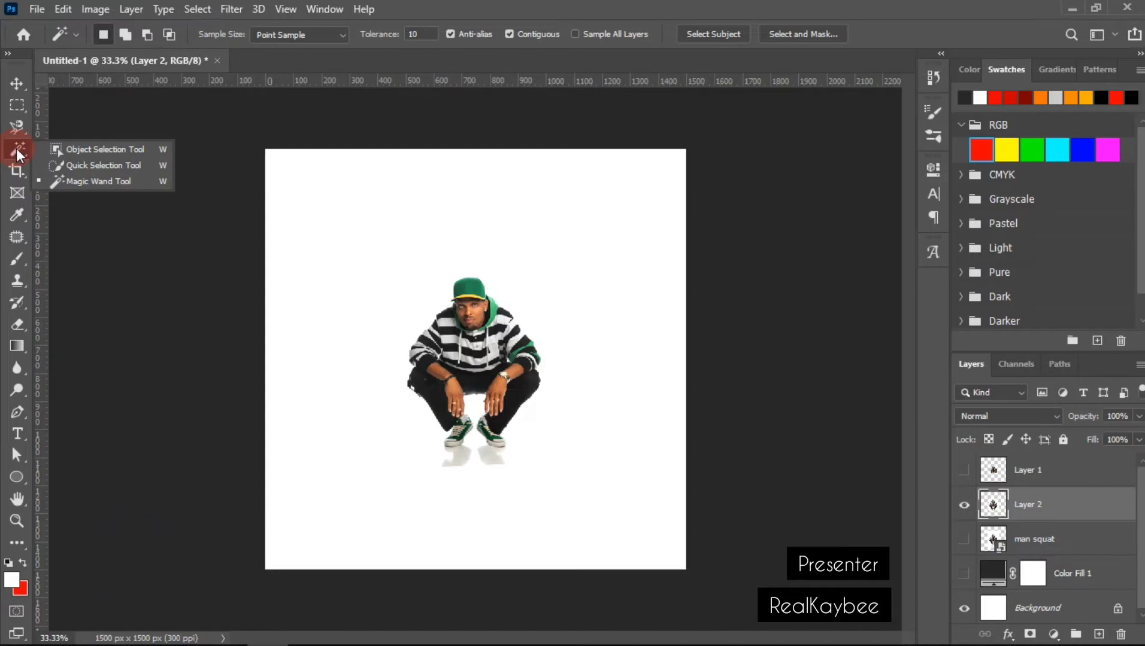
left_click(82, 149)
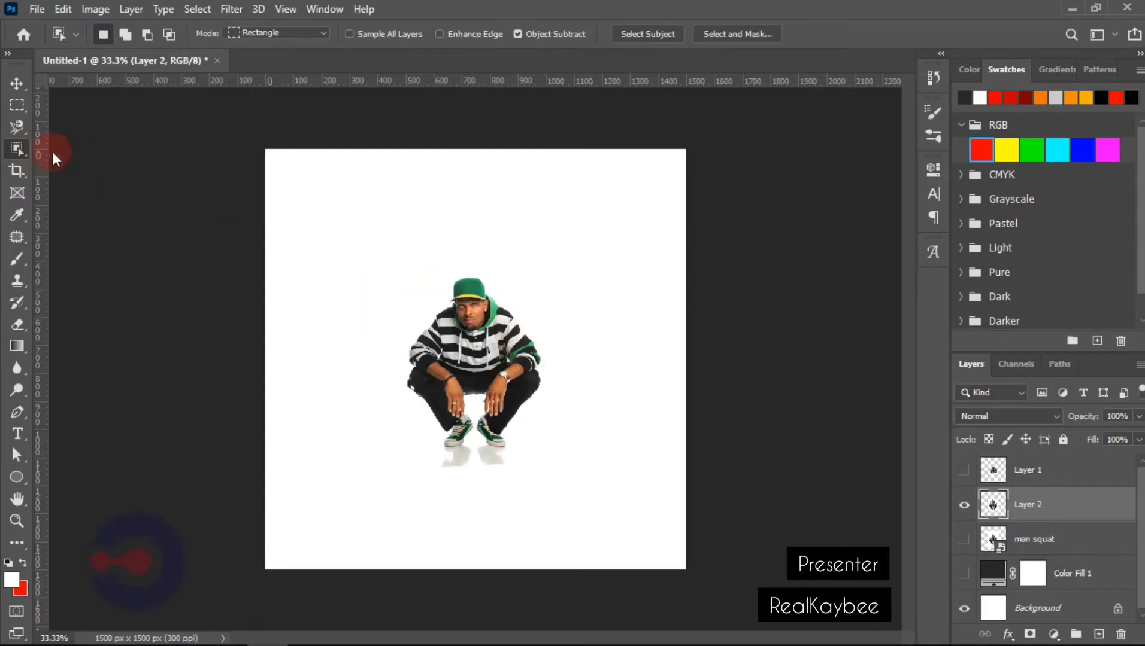
right_click(18, 148)
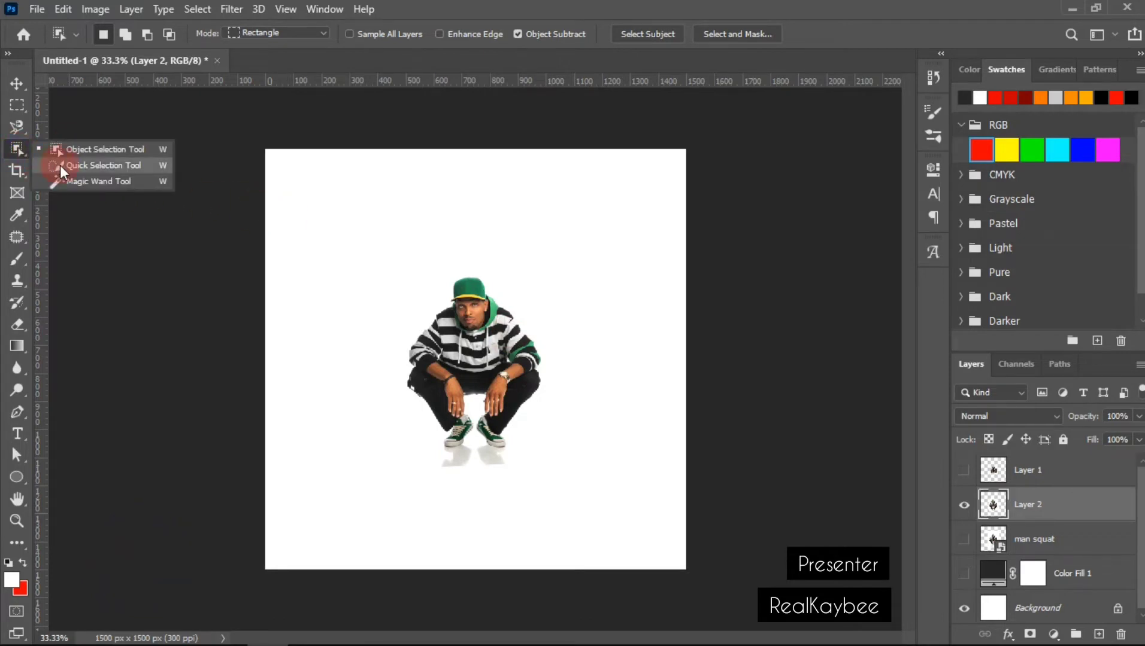
left_click(60, 165)
mouse_move(479, 315)
left_mouse_down()
mouse_move(480, 384)
mouse_move(449, 404)
mouse_move(416, 401)
mouse_move(482, 282)
mouse_move(469, 312)
mouse_move(534, 354)
mouse_move(525, 390)
mouse_move(491, 409)
mouse_move(462, 398)
mouse_move(433, 354)
mouse_move(442, 314)
mouse_move(467, 310)
left_mouse_up()
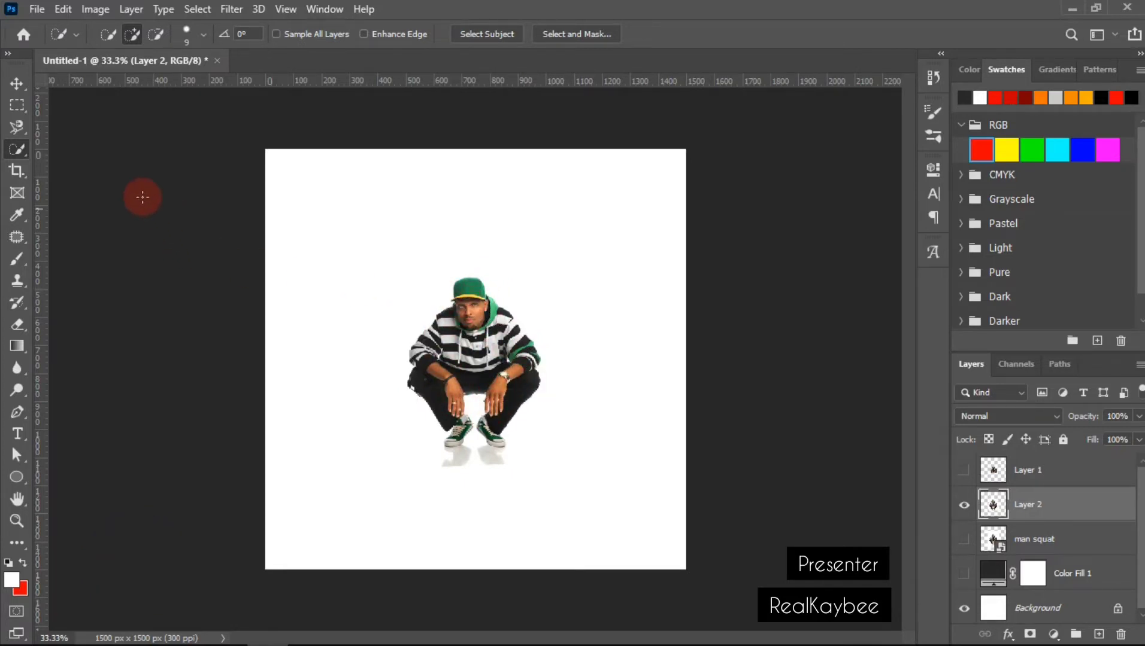
Sample the man's cap and trousers with the Magic Wand, clear the selection, and switch to the Object Selection tool
right_click(18, 149)
left_click(76, 183)
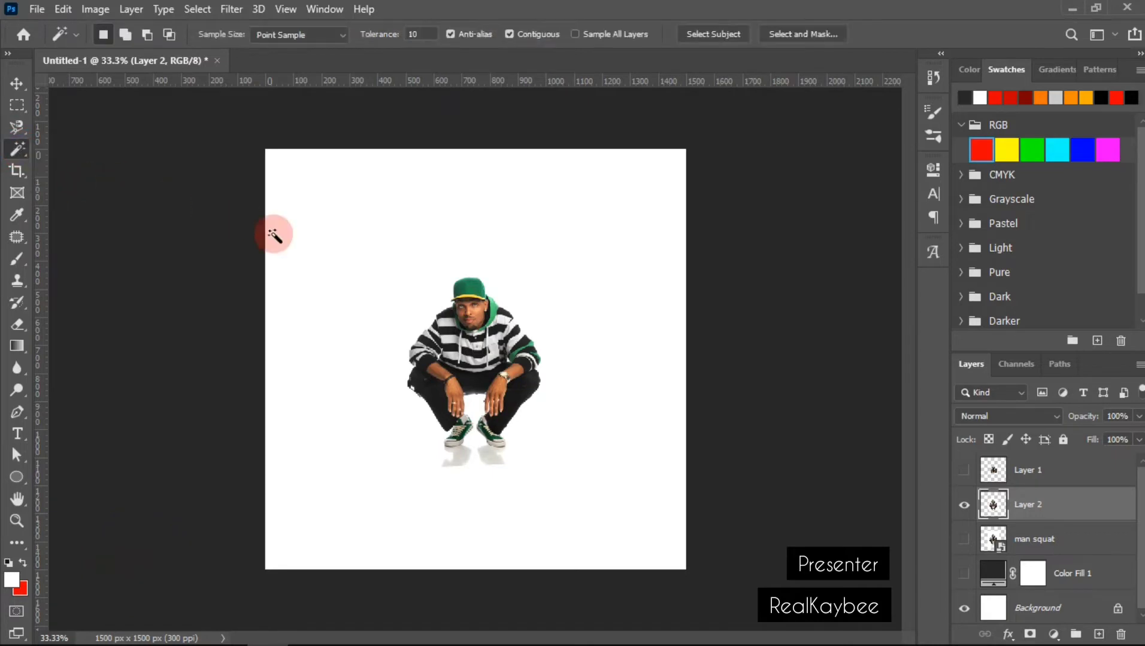
left_click(446, 419)
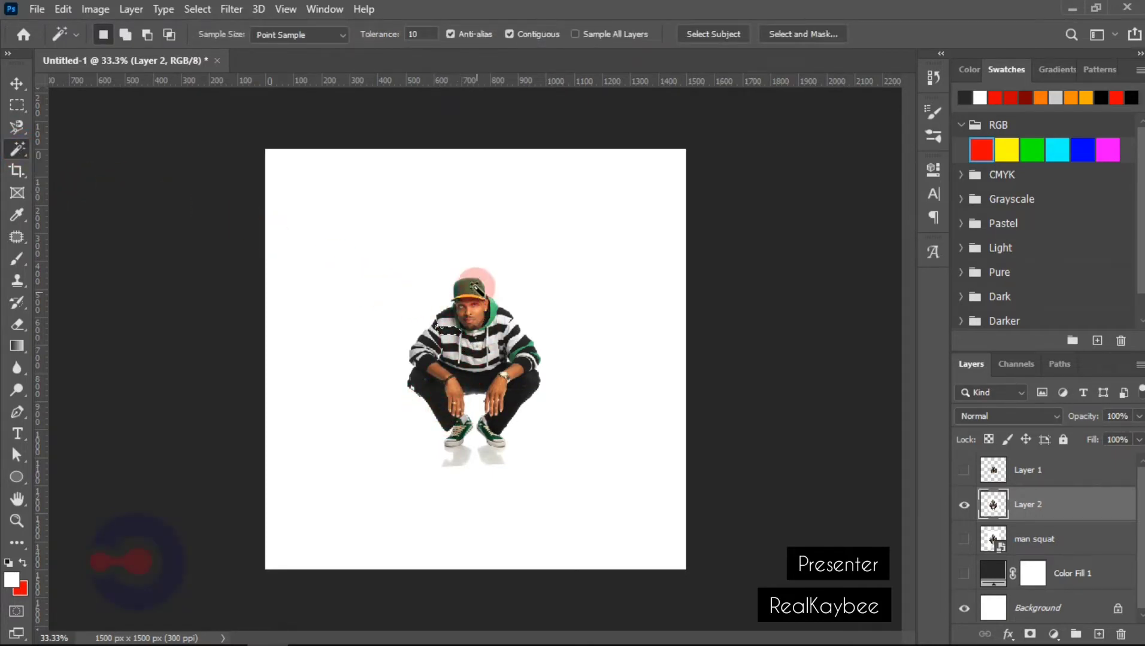
left_click(474, 287)
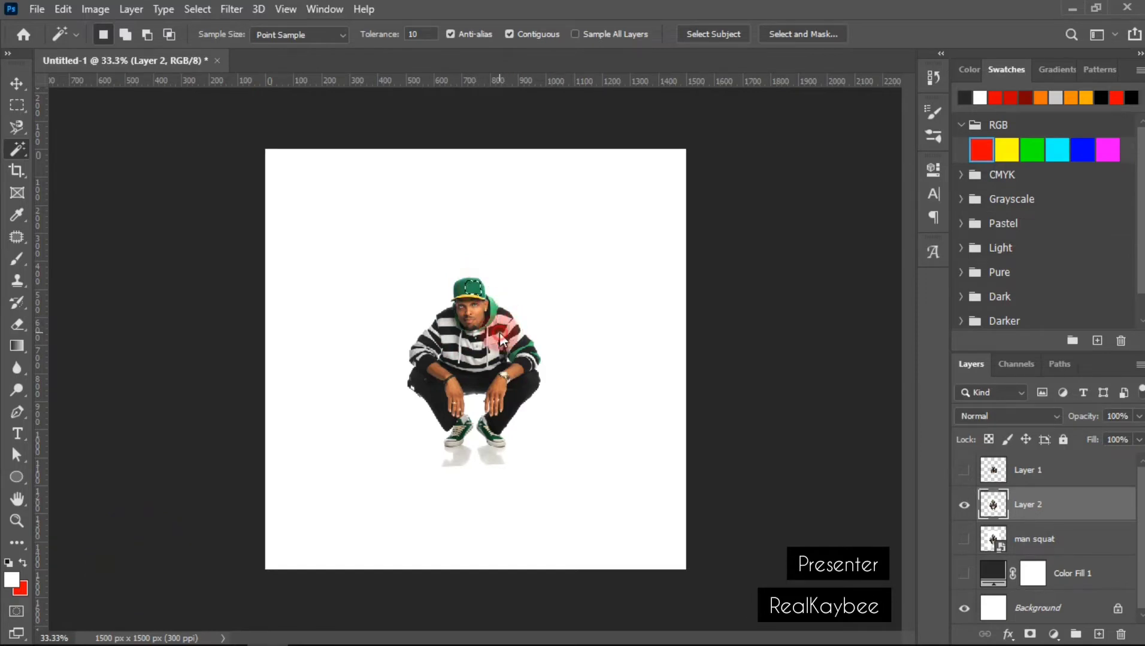
left_click(480, 380)
left_click(519, 409)
left_click(430, 408)
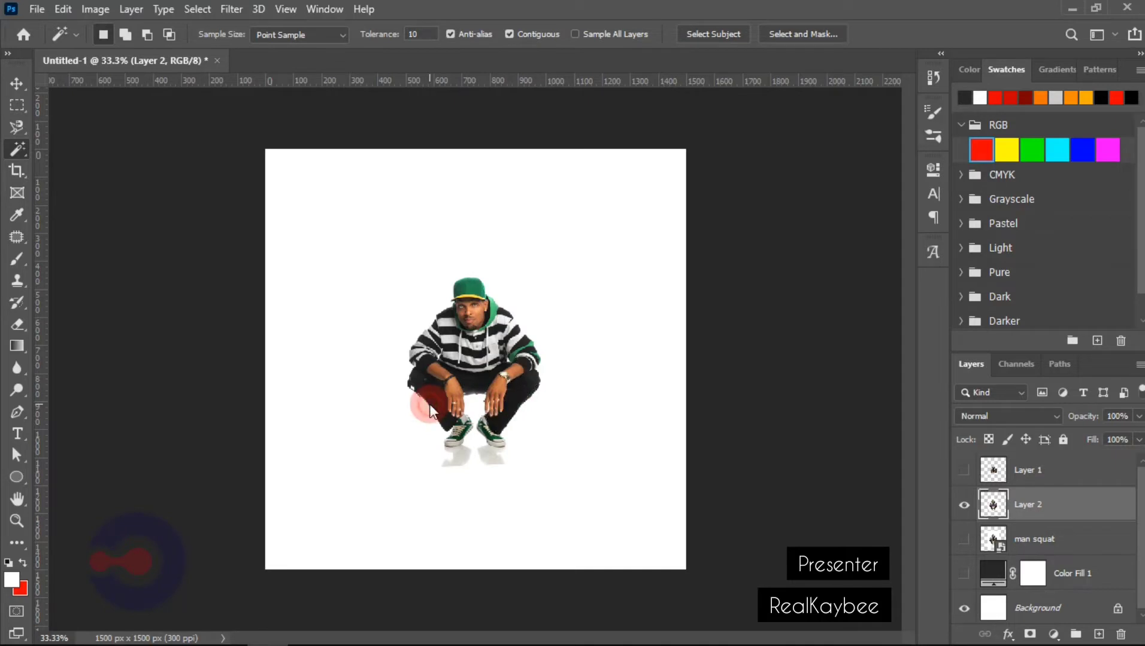
left_click(166, 222)
left_click(23, 150)
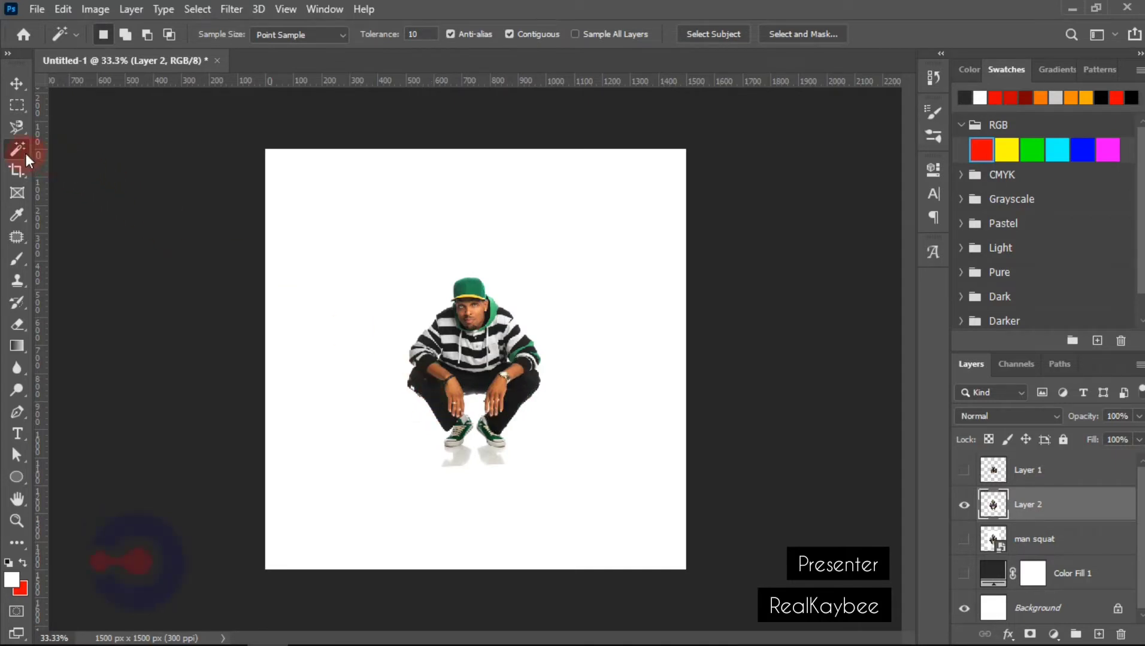
left_click(79, 153)
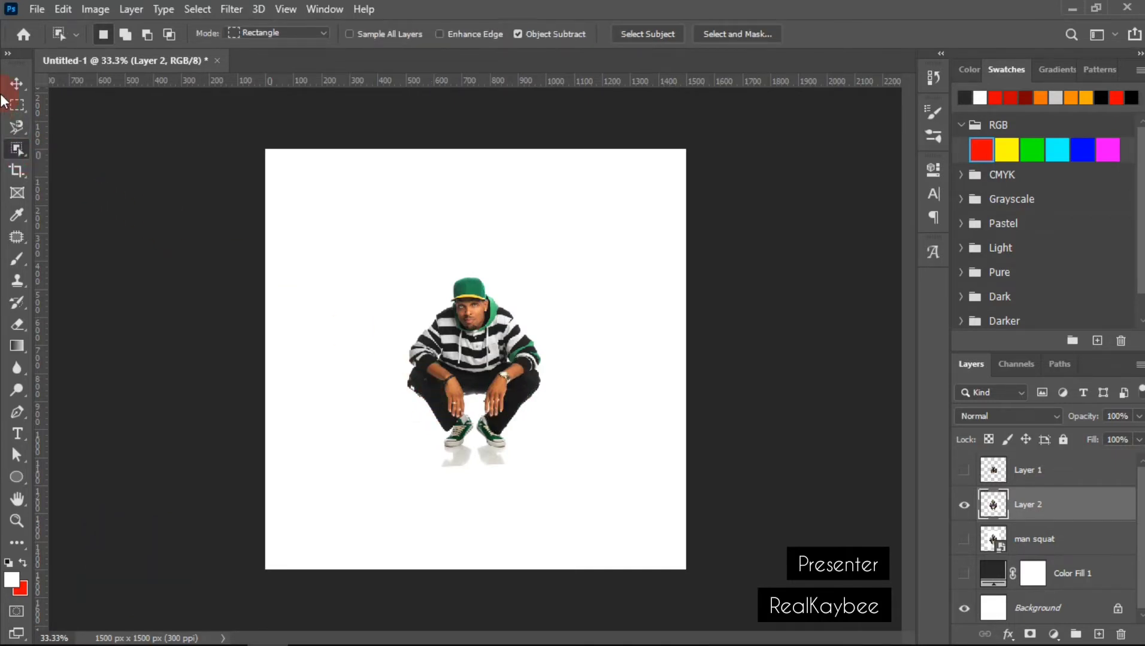
Crop the canvas to the man's face, torso and hands, about 339 x 357 px
left_click_drag(22, 173, 60, 171)
left_click_drag(416, 302, 523, 410)
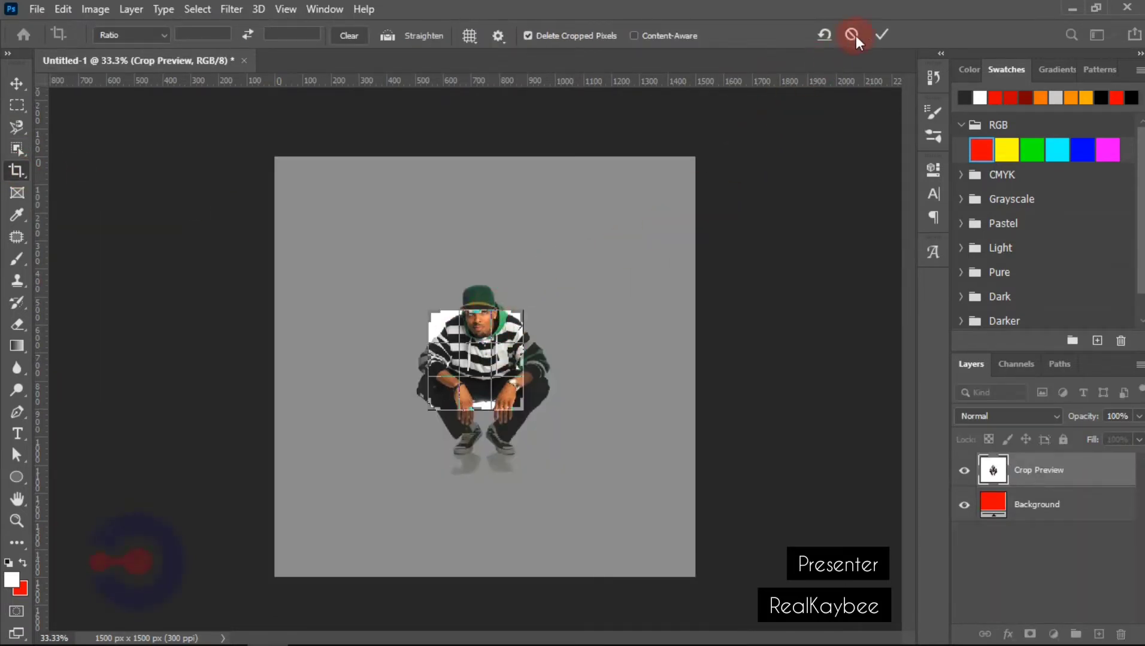
left_click(877, 35)
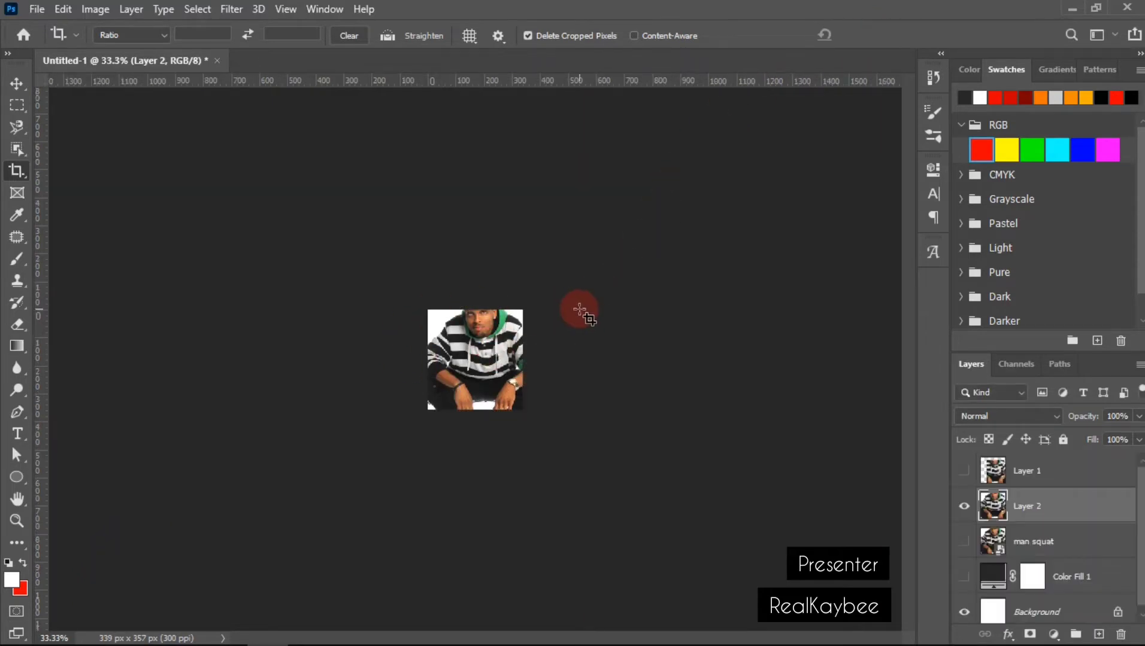
Undo the crop of the canvas and try out the Perspective Crop tool on the man
key("ctrl+z")
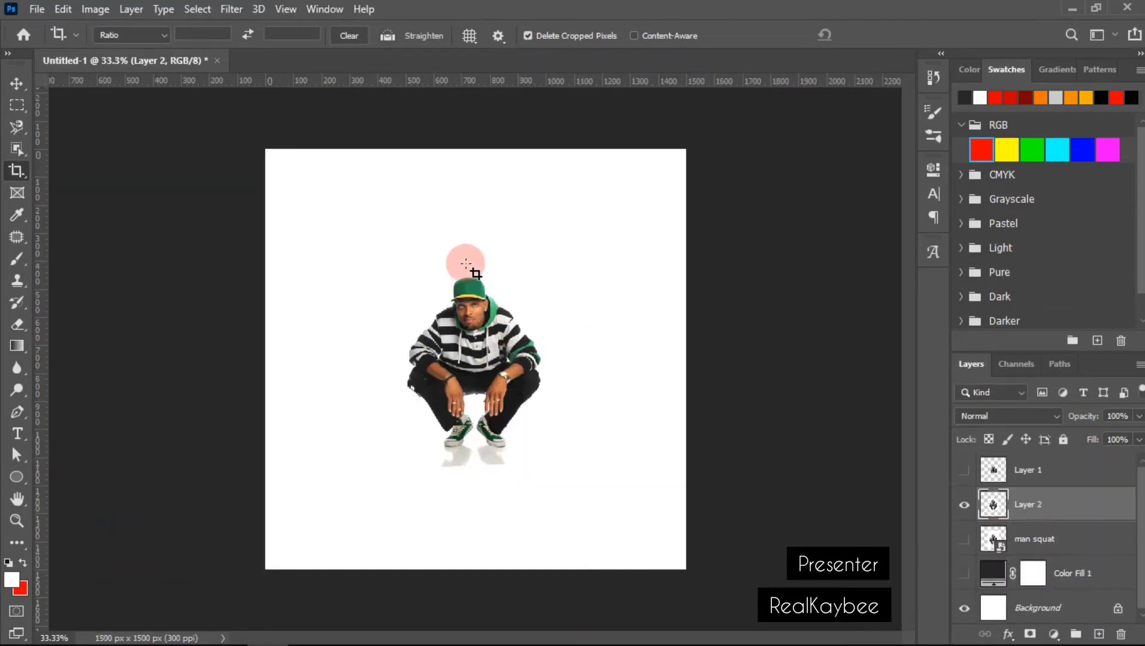
right_click(14, 170)
left_click(66, 187)
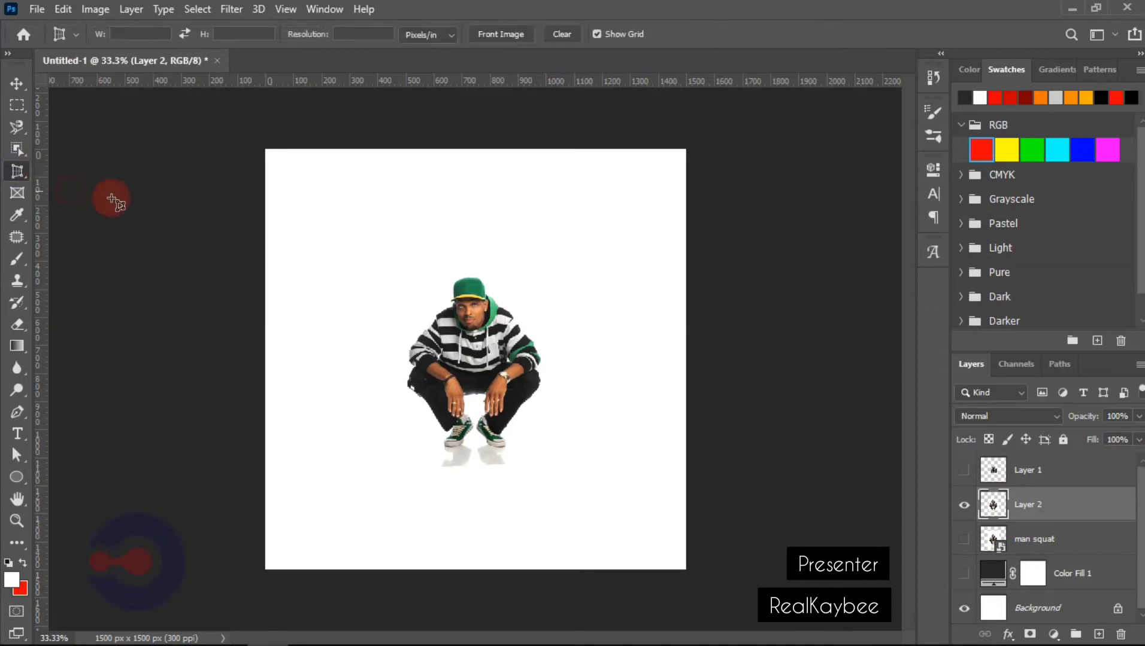
left_click(464, 322)
left_click(795, 196)
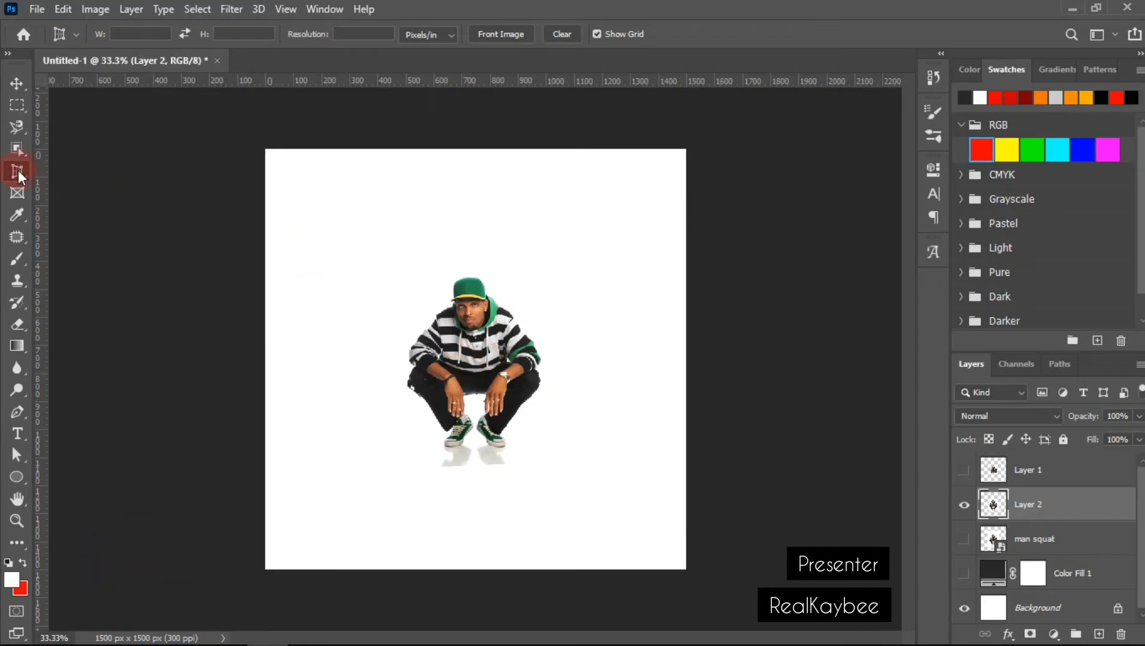
Draw several rectangular slices over the man and the white areas around him with the Slice tool
left_click(18, 172)
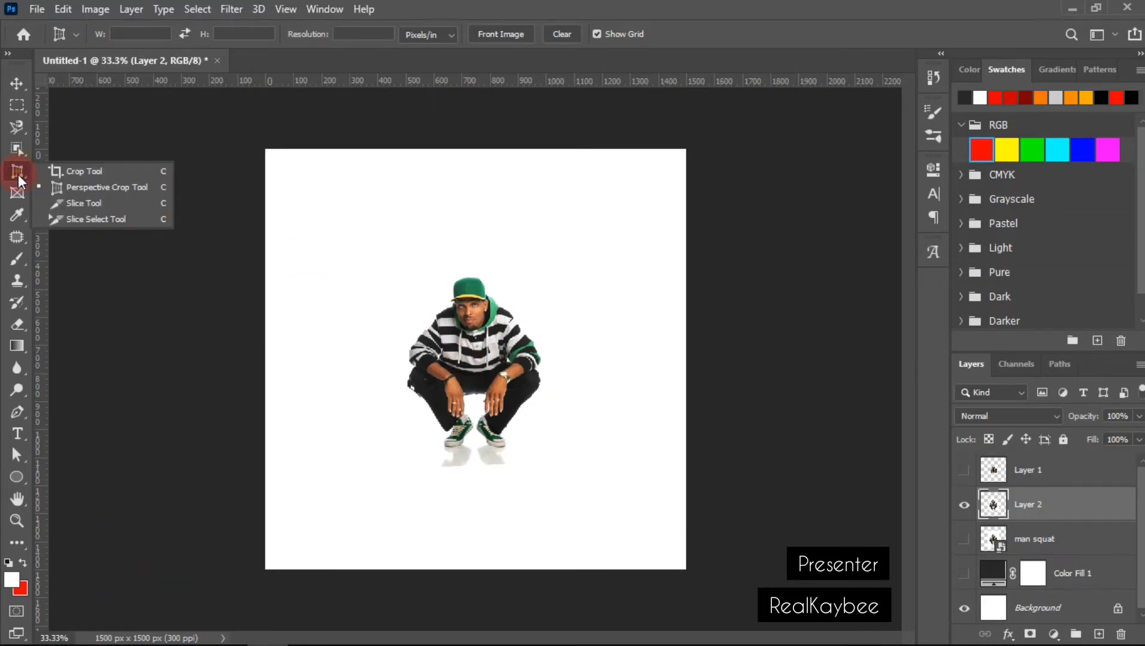
left_click(117, 207)
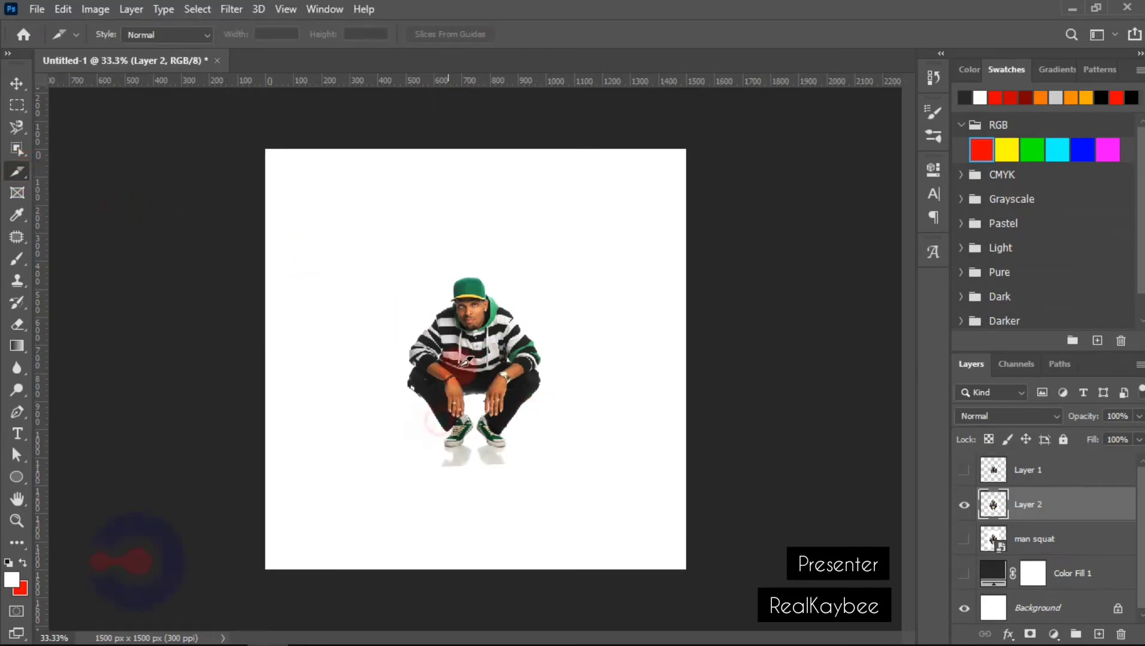
left_click_drag(477, 310, 499, 371)
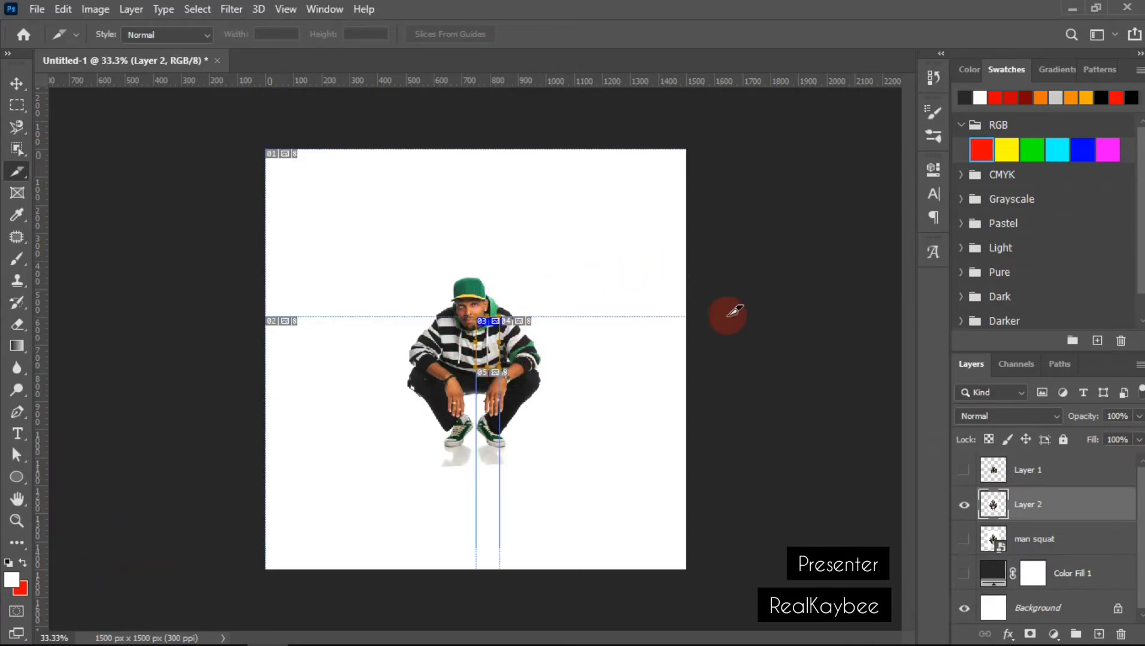
left_click_drag(341, 350, 448, 403)
left_click_drag(395, 249, 539, 179)
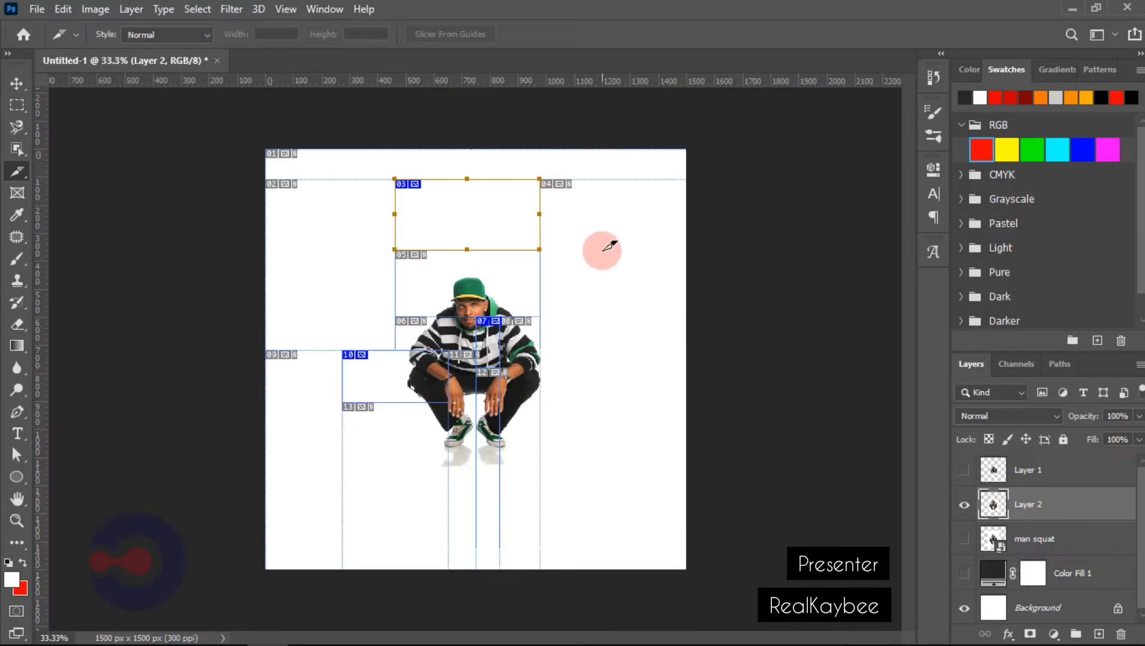
left_click_drag(595, 262, 550, 468)
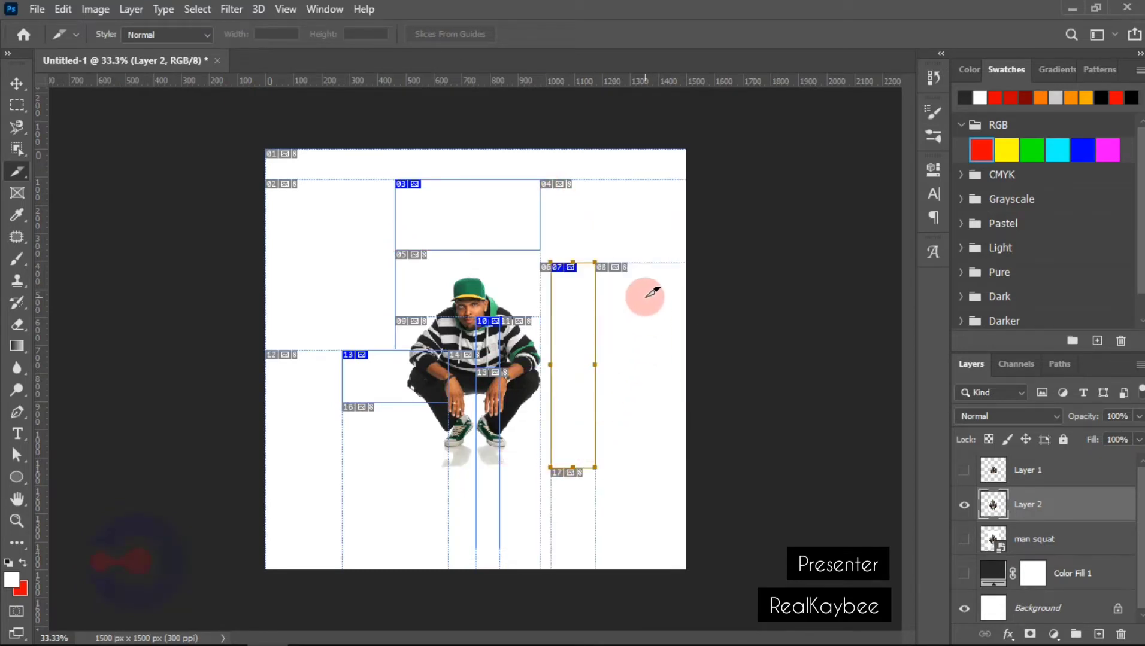
left_click_drag(624, 369, 641, 467)
left_click_drag(324, 249, 324, 335)
Undo all the slices drawn on the canvas
key("ctrl+z")
key("ctrl+z")
key("ctrl+z")
key("ctrl+z")
key("ctrl+z")
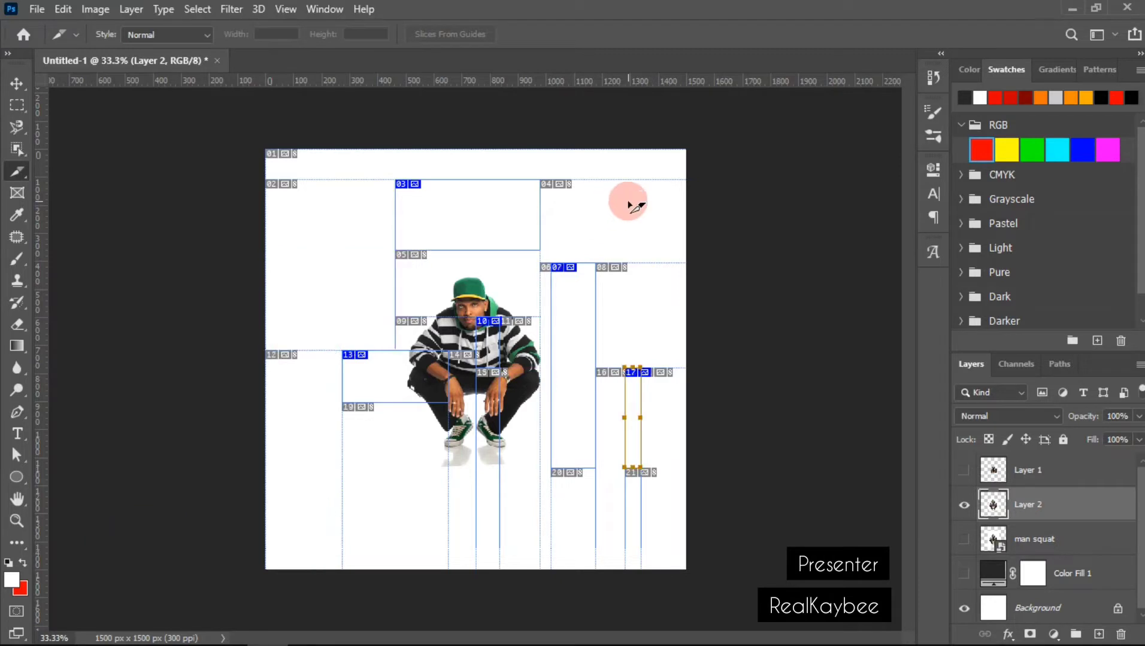
key("ctrl+z")
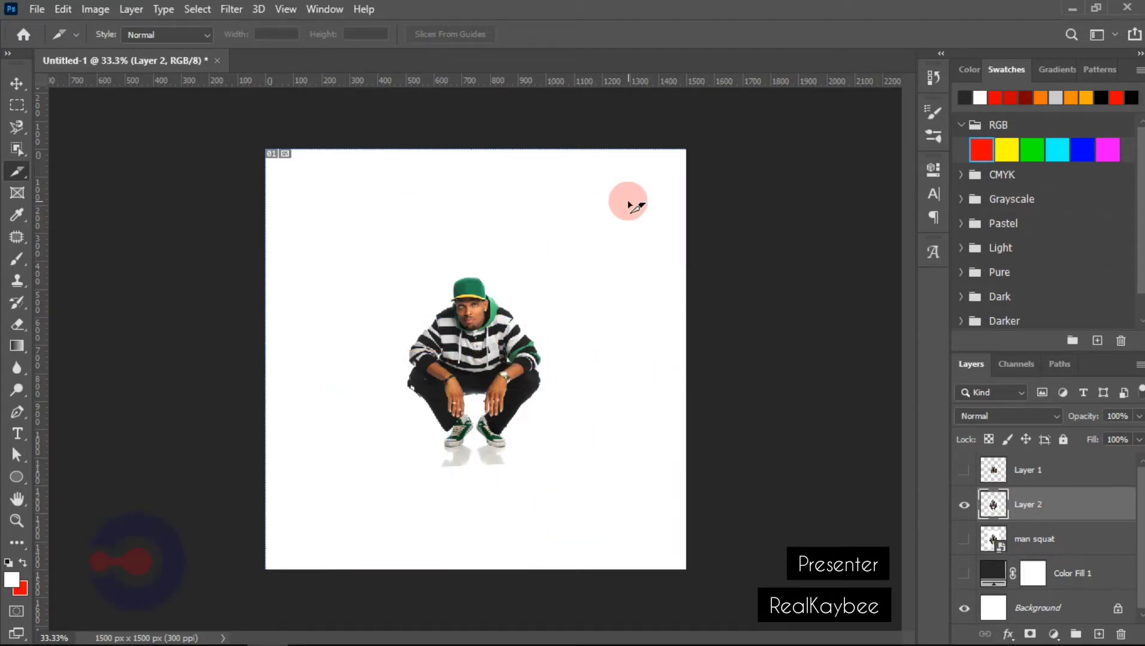
Switch to the Slice Select tool and examine the commands it offers for the canvas slice
right_click(17, 172)
left_click(105, 220)
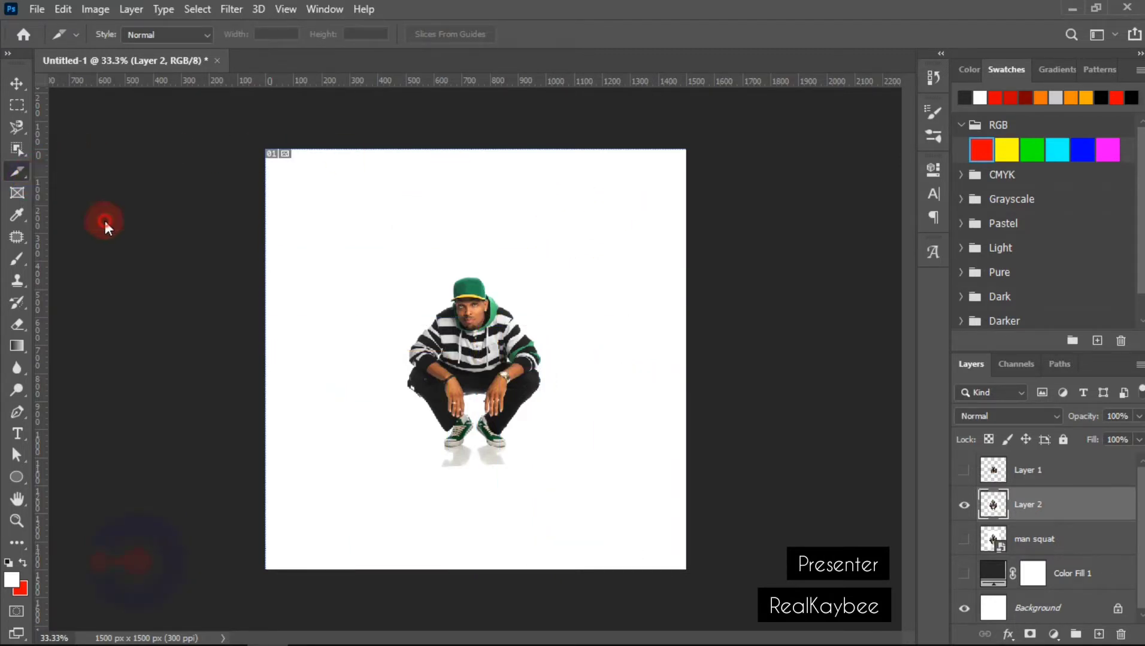
right_click(500, 238)
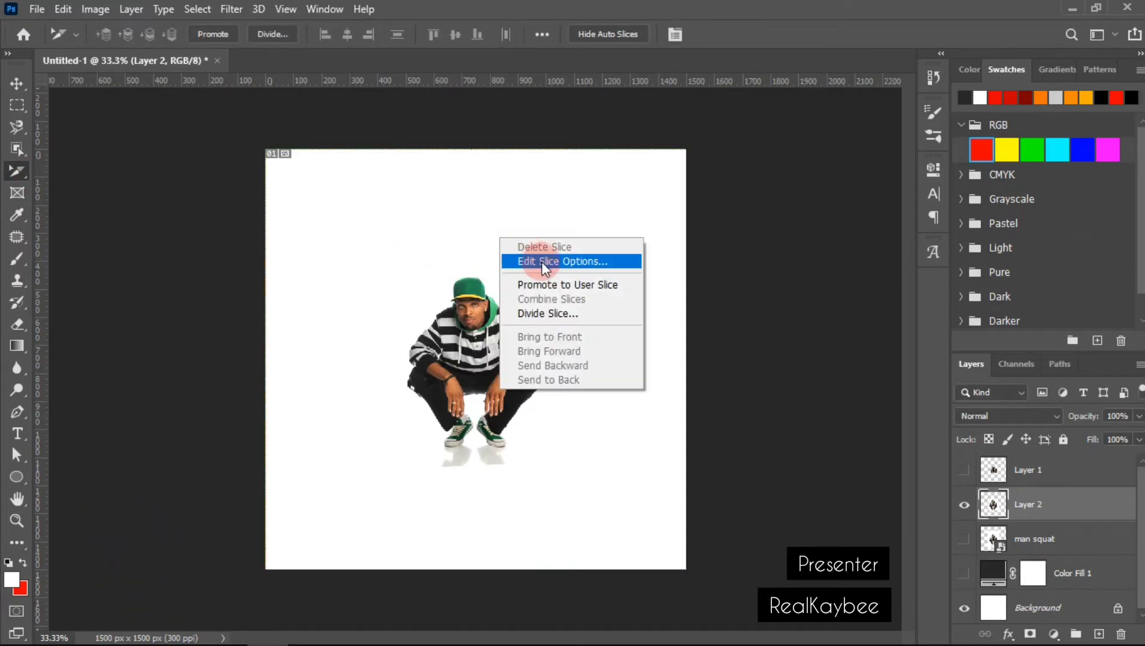
left_click(414, 215)
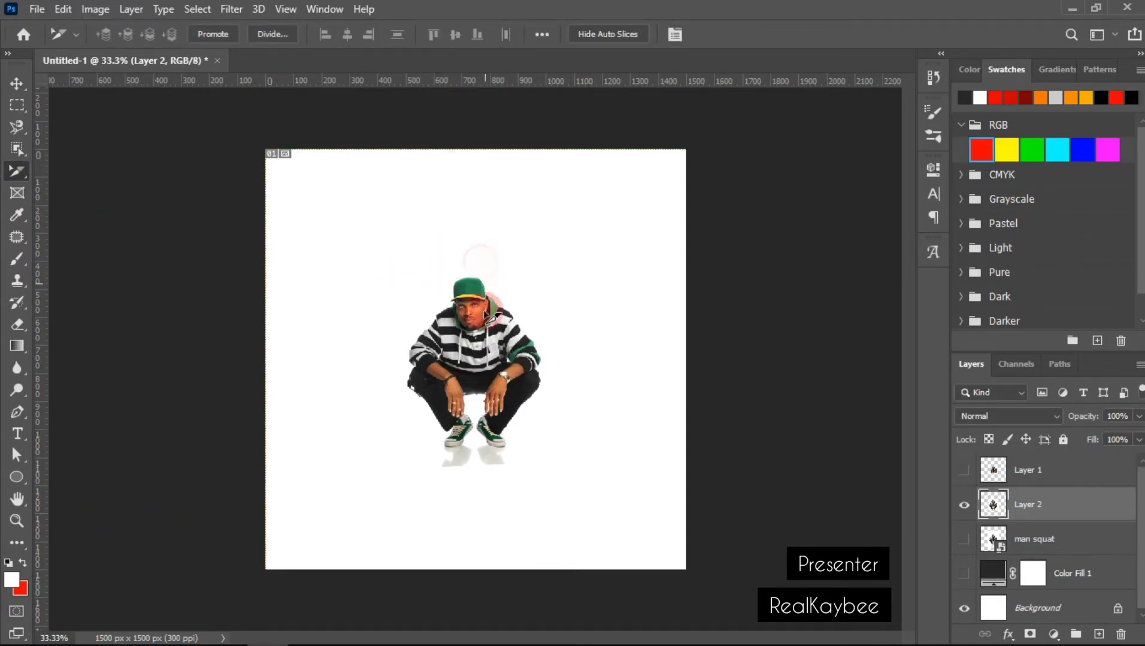
right_click(568, 323)
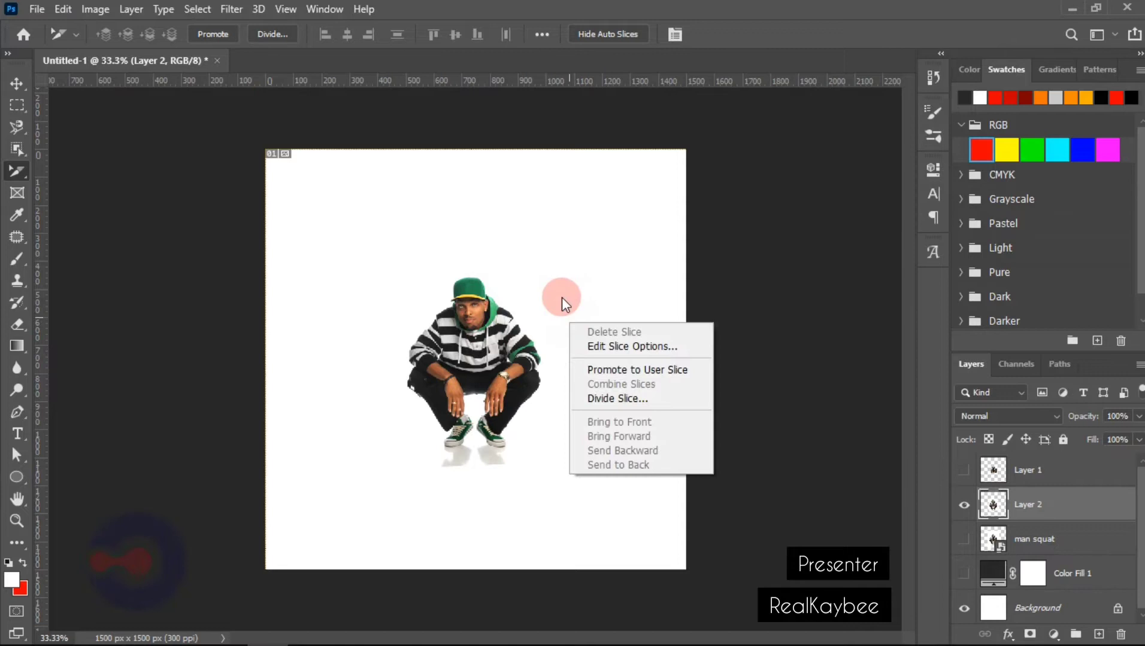
left_click(436, 302)
right_click(13, 171)
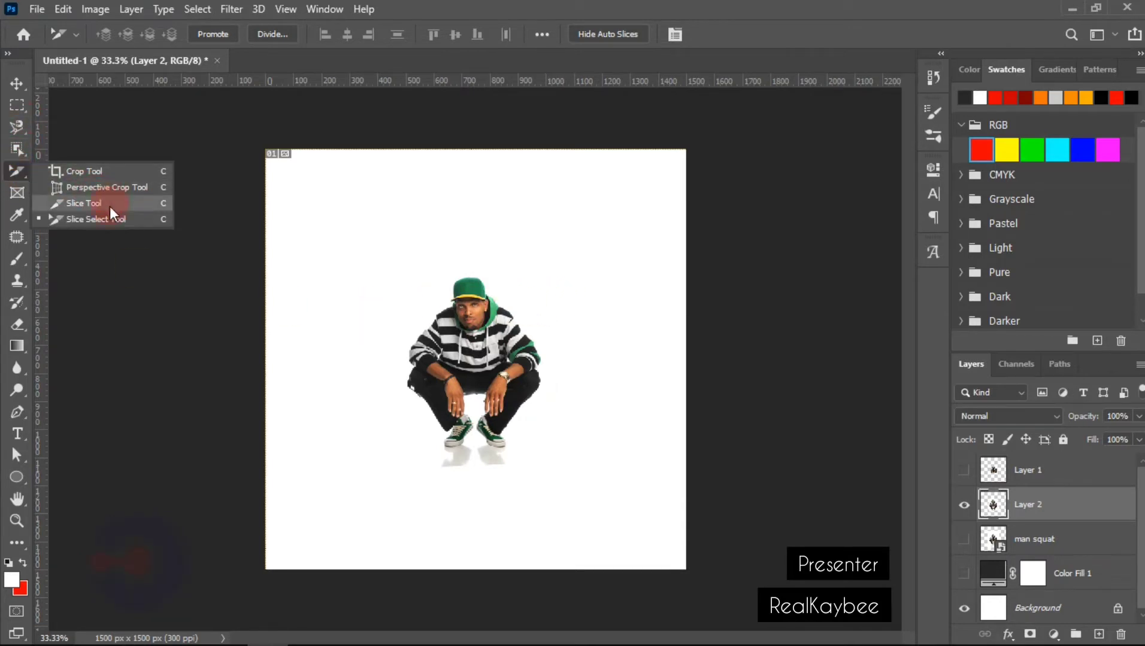
right_click(296, 239)
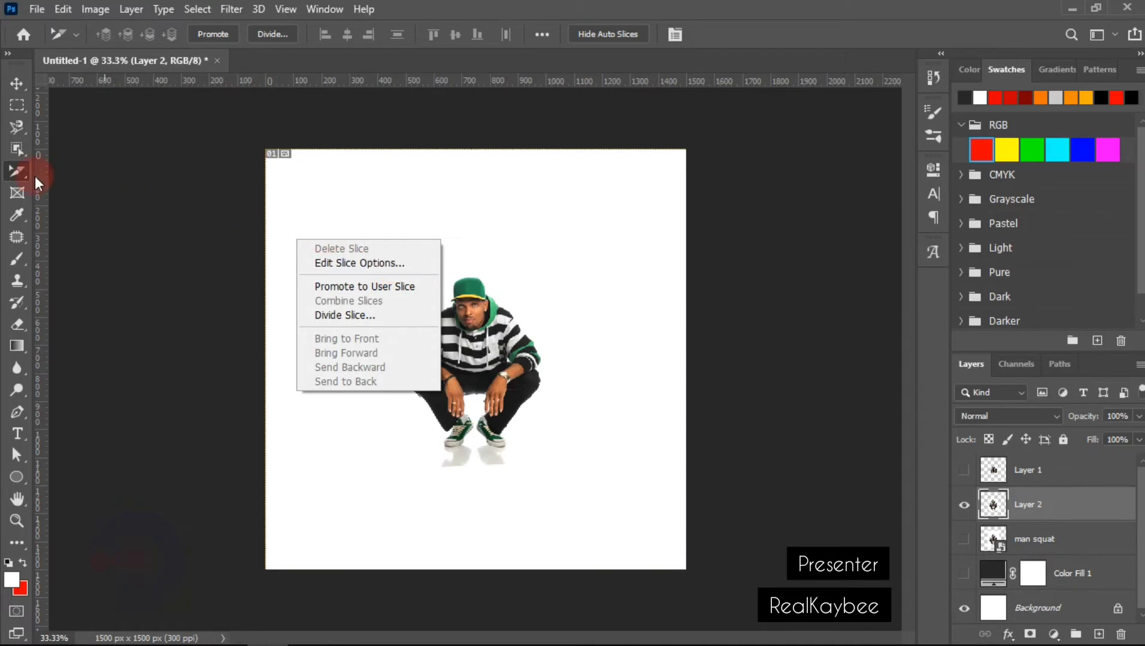
Return to the Crop tool, and use the Move tool to shift the man on Layer 2 slightly downward
right_click(17, 171)
left_click(95, 183)
right_click(18, 165)
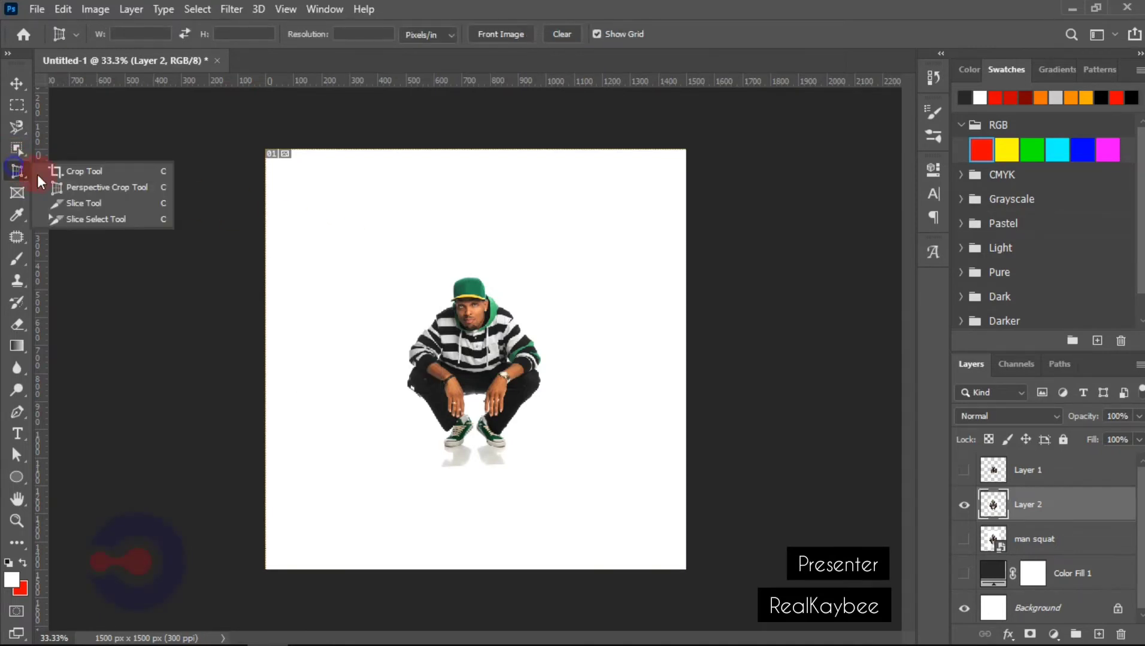
left_click(78, 175)
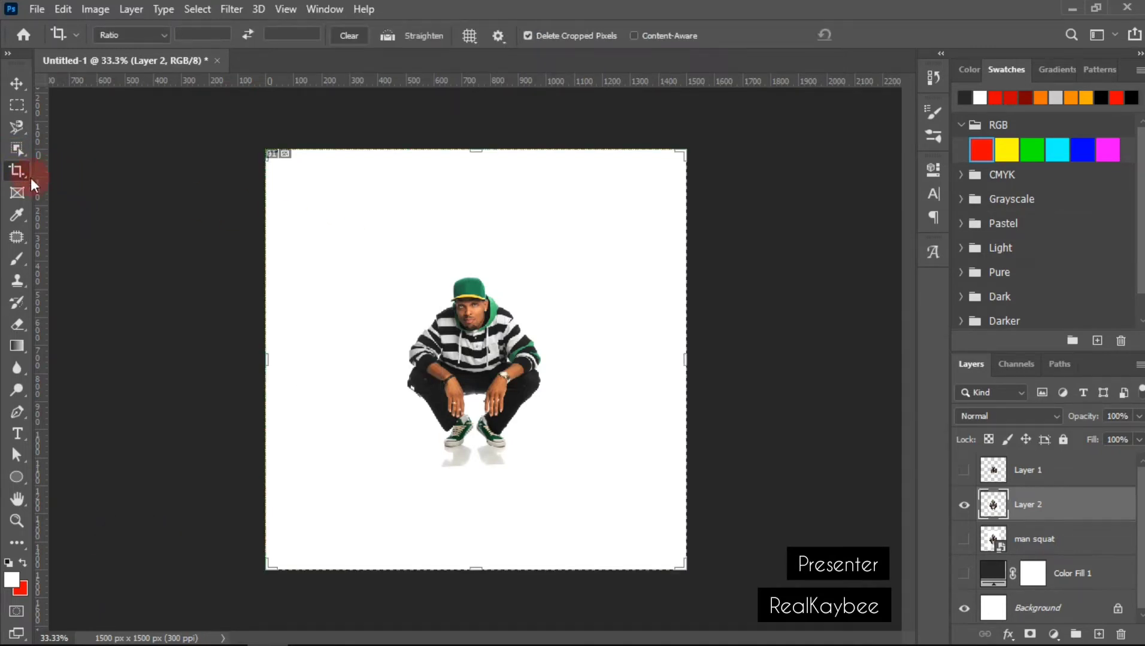
left_click(18, 83)
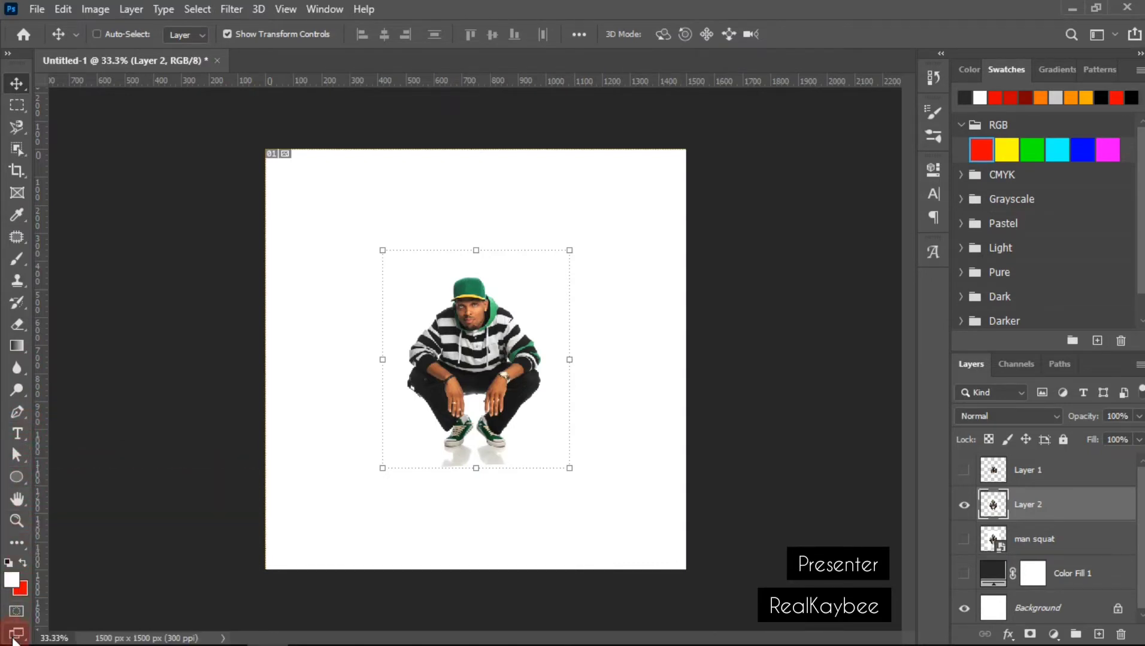
mouse_move(450, 381)
left_mouse_down()
mouse_move(461, 355)
mouse_move(431, 389)
mouse_move(456, 397)
left_mouse_up()
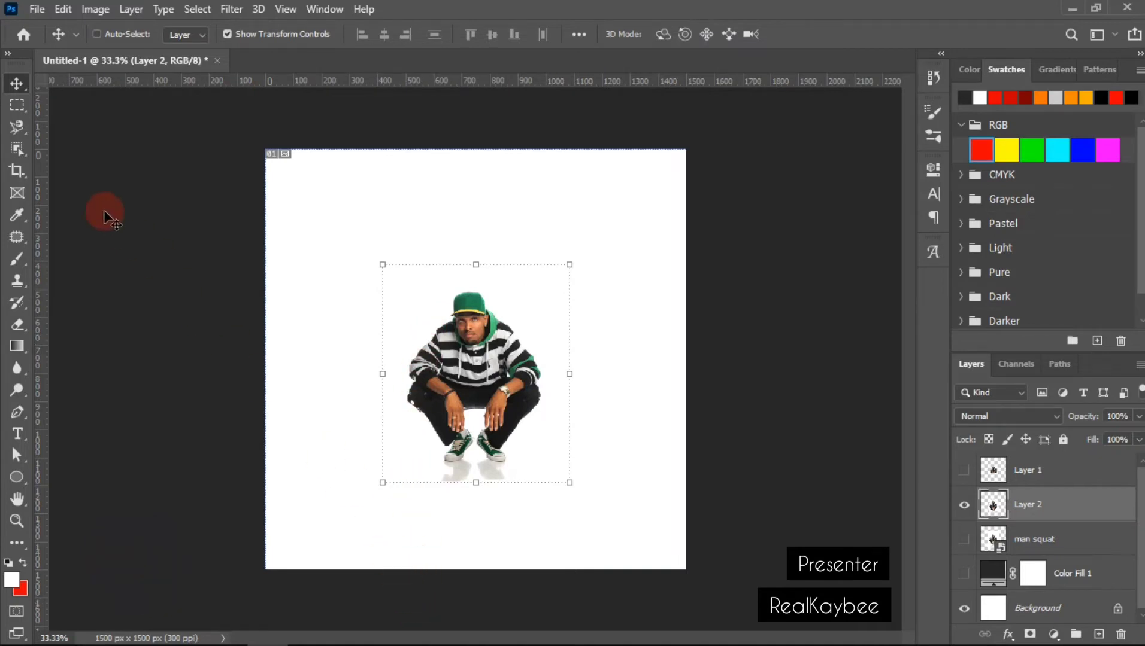
Sample the white background, green cap, black trousers and white again with the Eyedropper, ending on the skin tone of the man's face
left_click(17, 214)
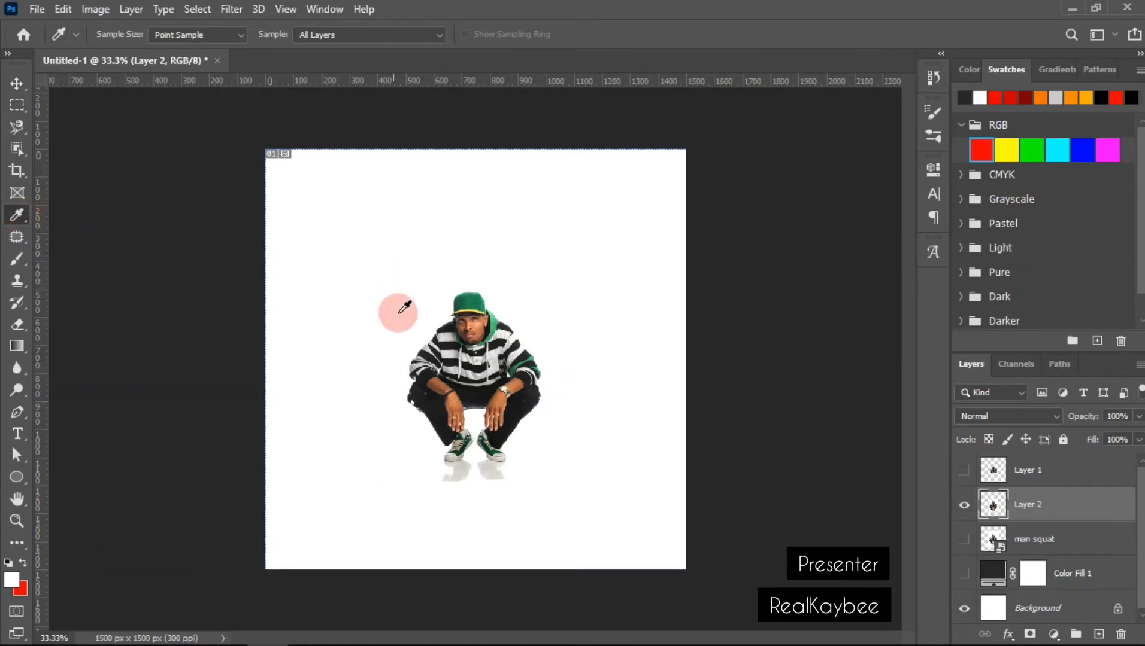
left_click(293, 199)
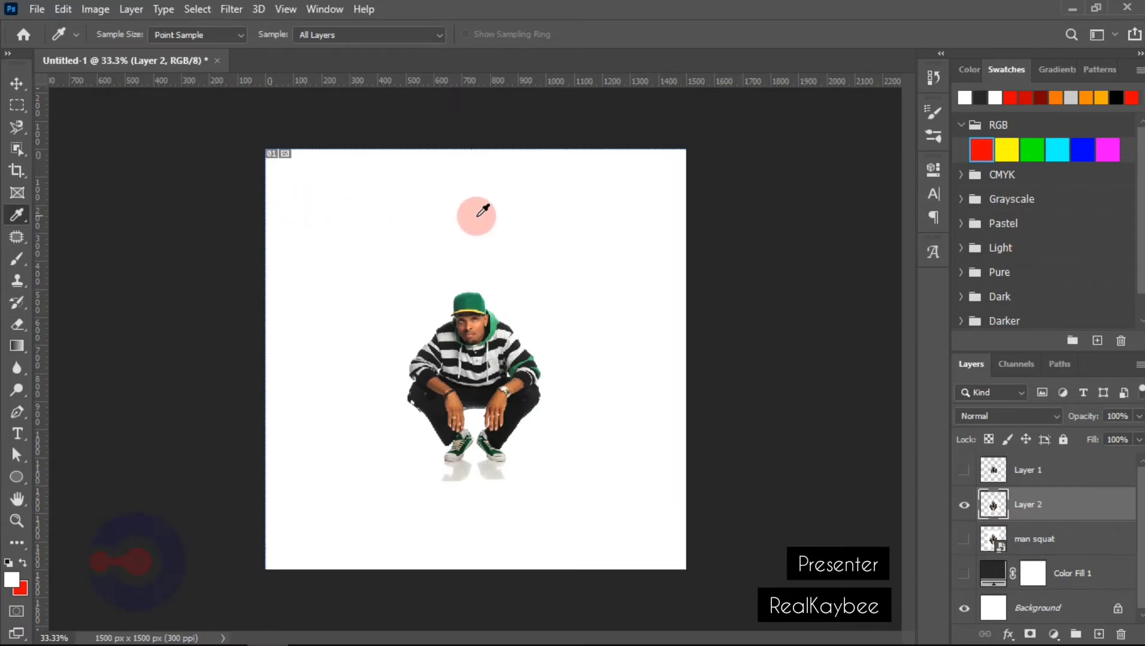
left_click(474, 304)
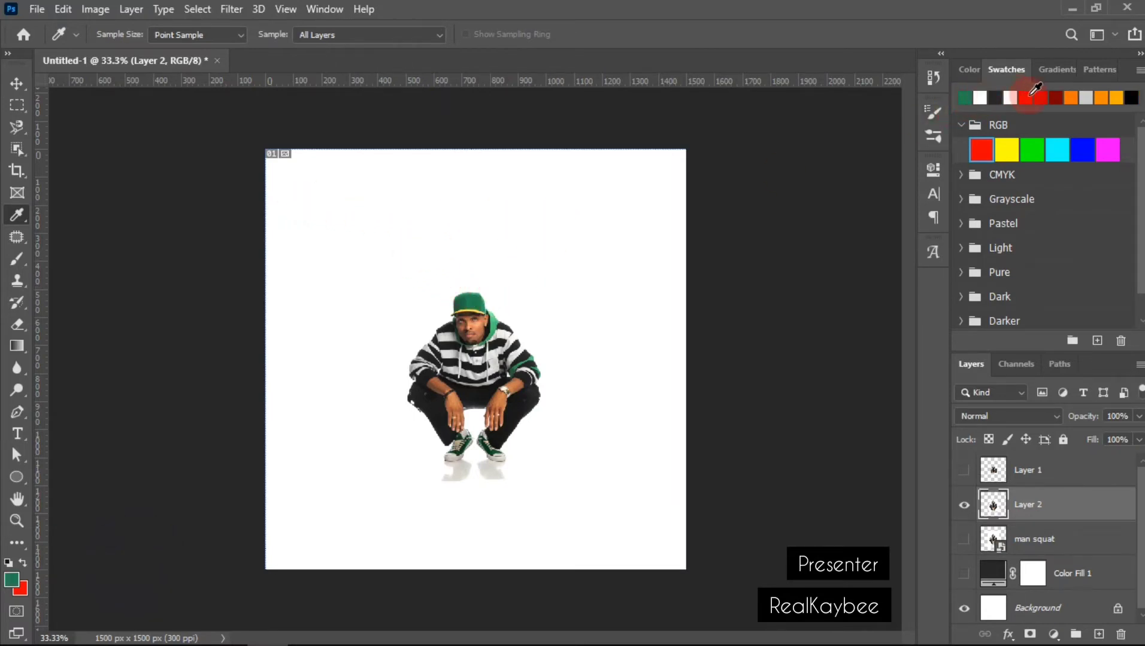
left_click(532, 397)
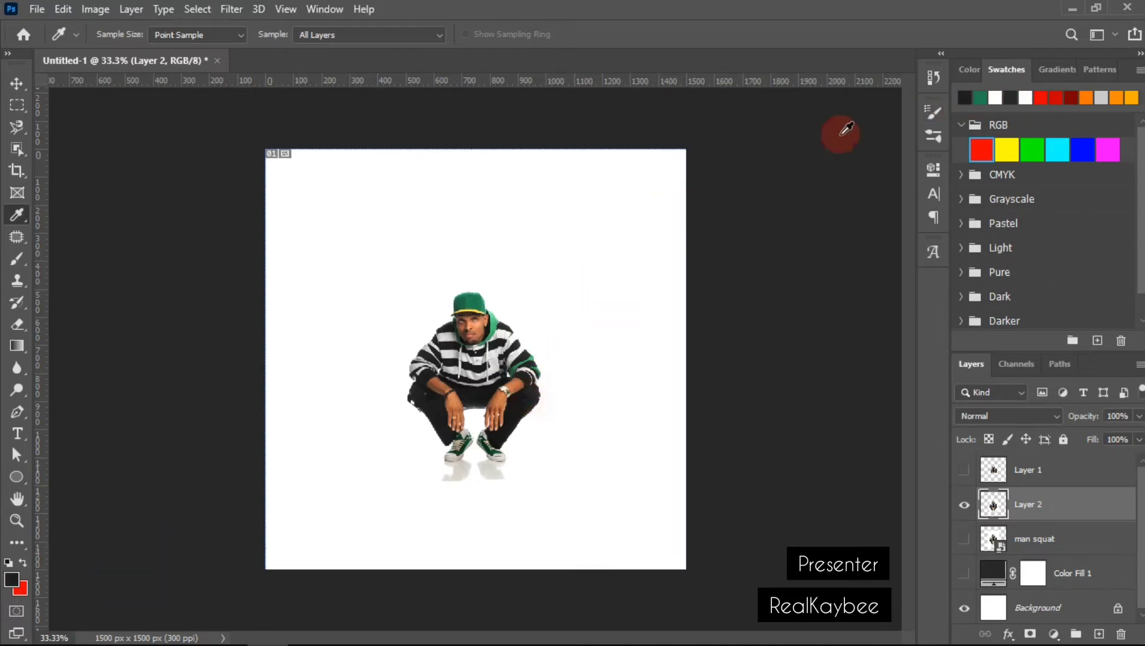
left_click(597, 193)
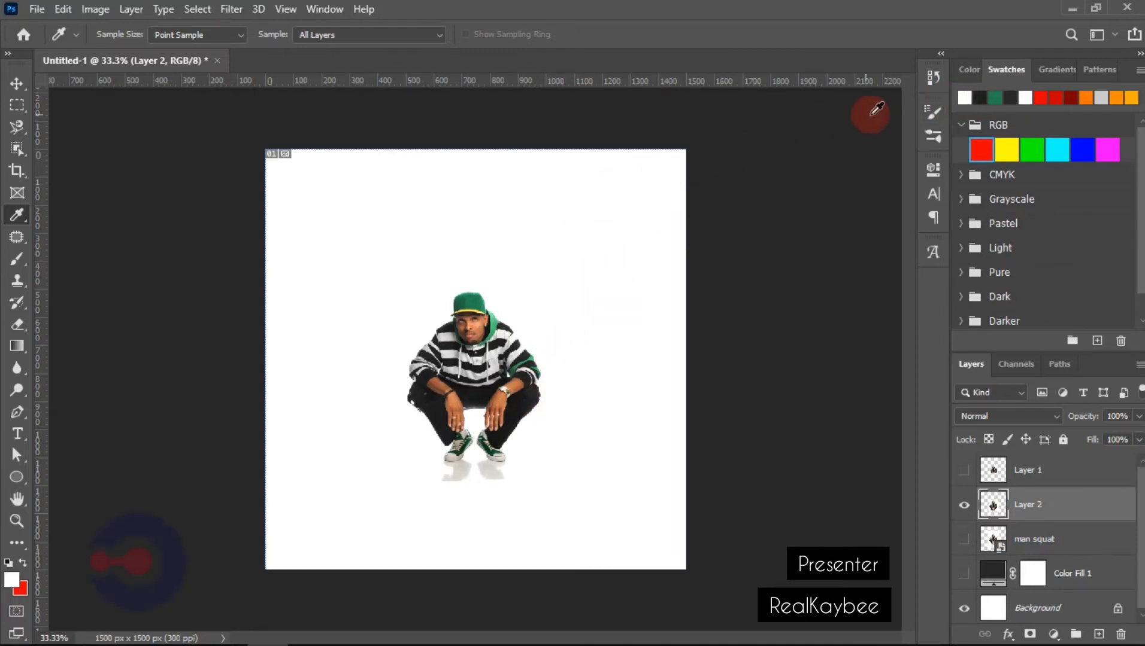
left_click(476, 324)
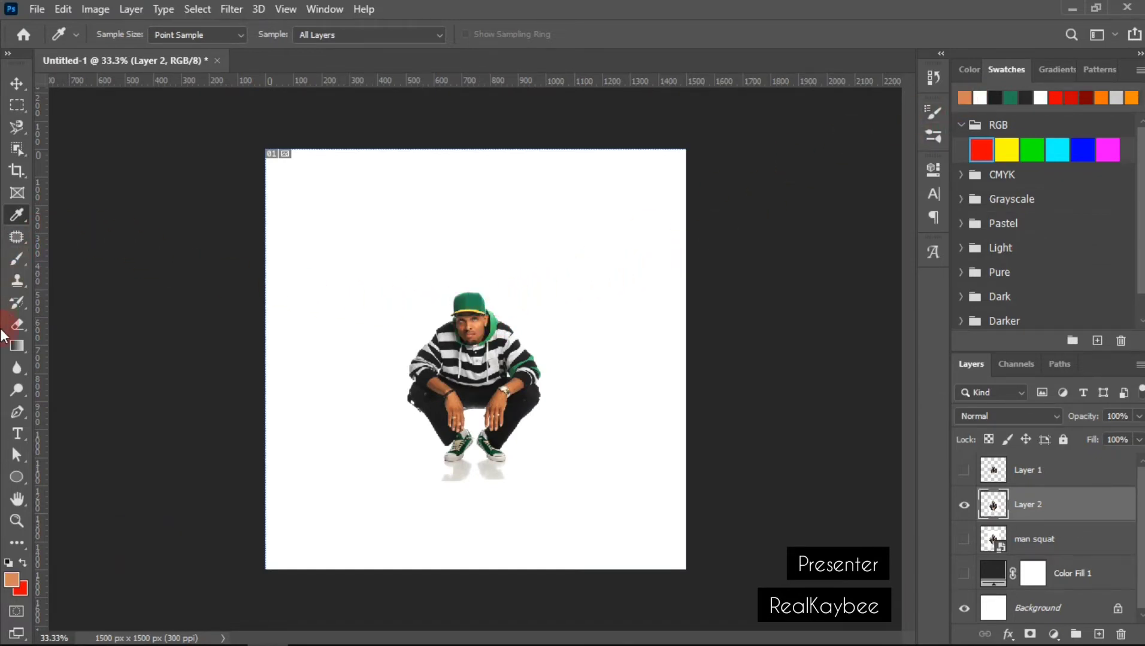
Draw a circle about 321 px wide in the sampled skin tone and move it to about X 216 px, Y 330 px
left_click(19, 476)
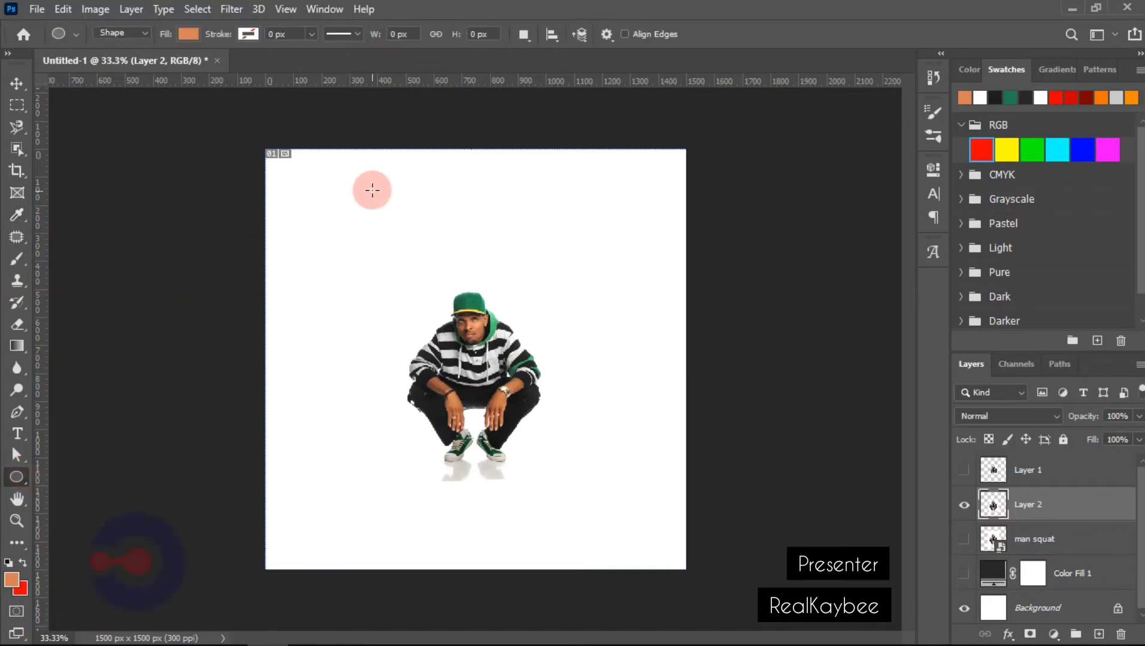
left_click_drag(338, 191, 429, 280)
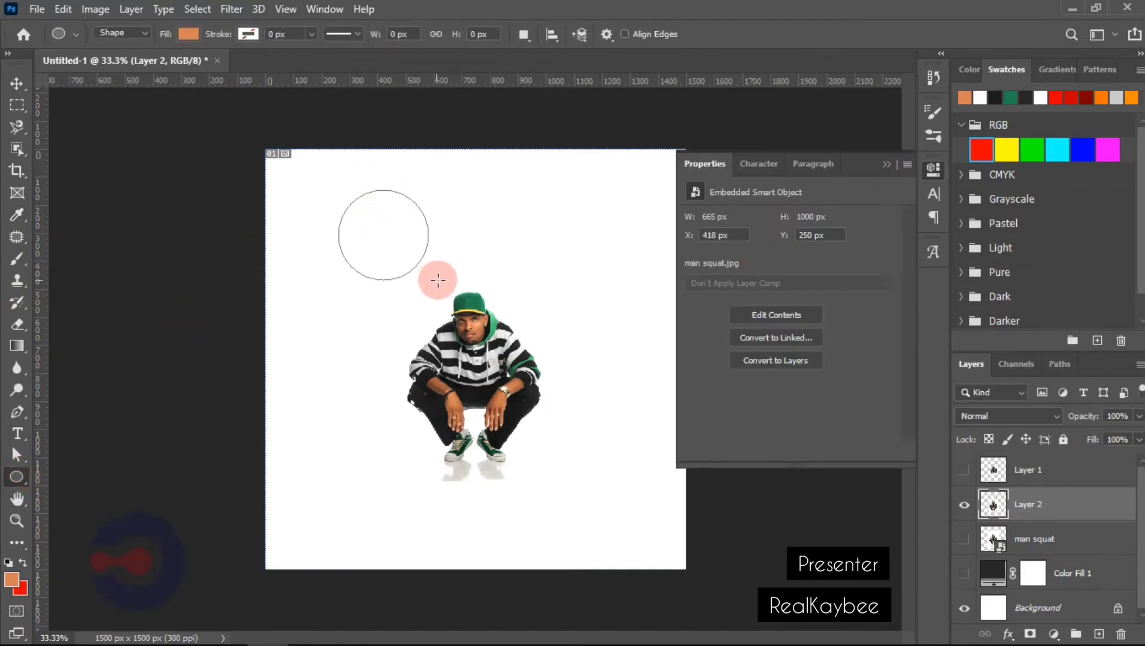
left_click(24, 85)
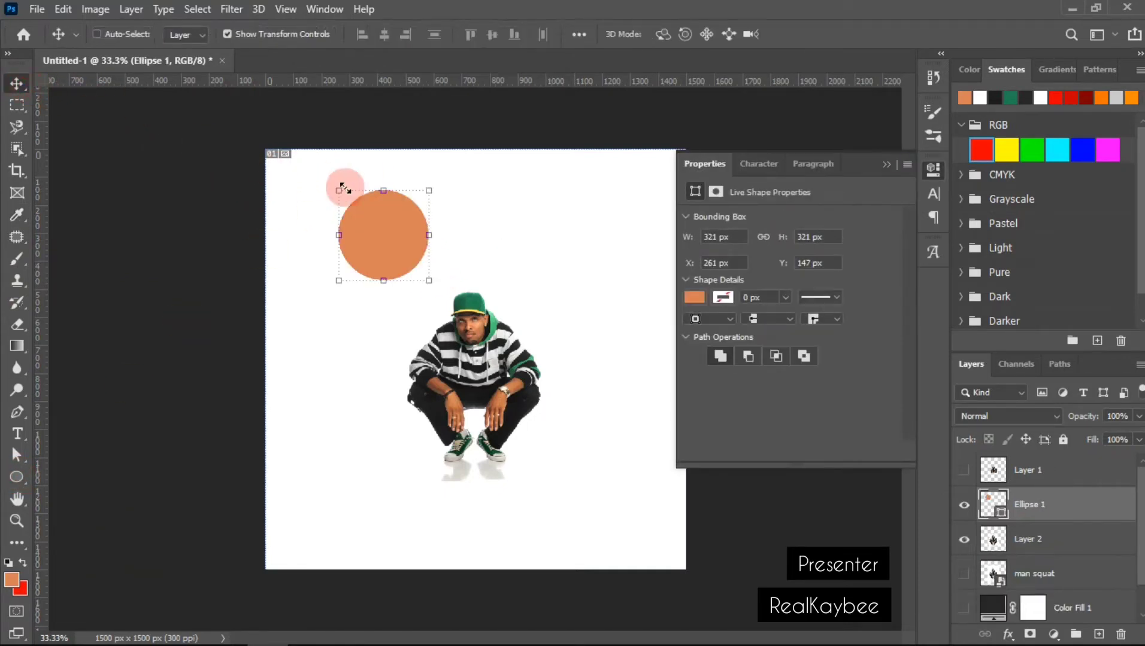
left_click_drag(384, 228, 372, 279)
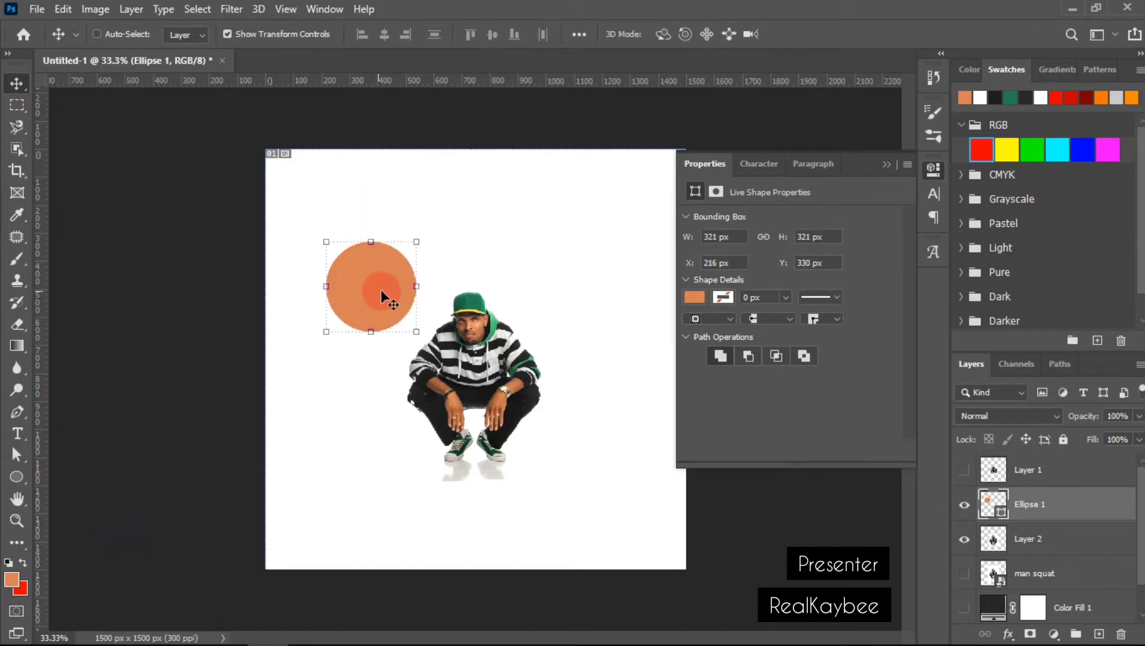
Choose the Brush tool, make Layer 2 the active layer, and reduce the brush size to 1200 px
left_click(22, 266)
left_click(1024, 516)
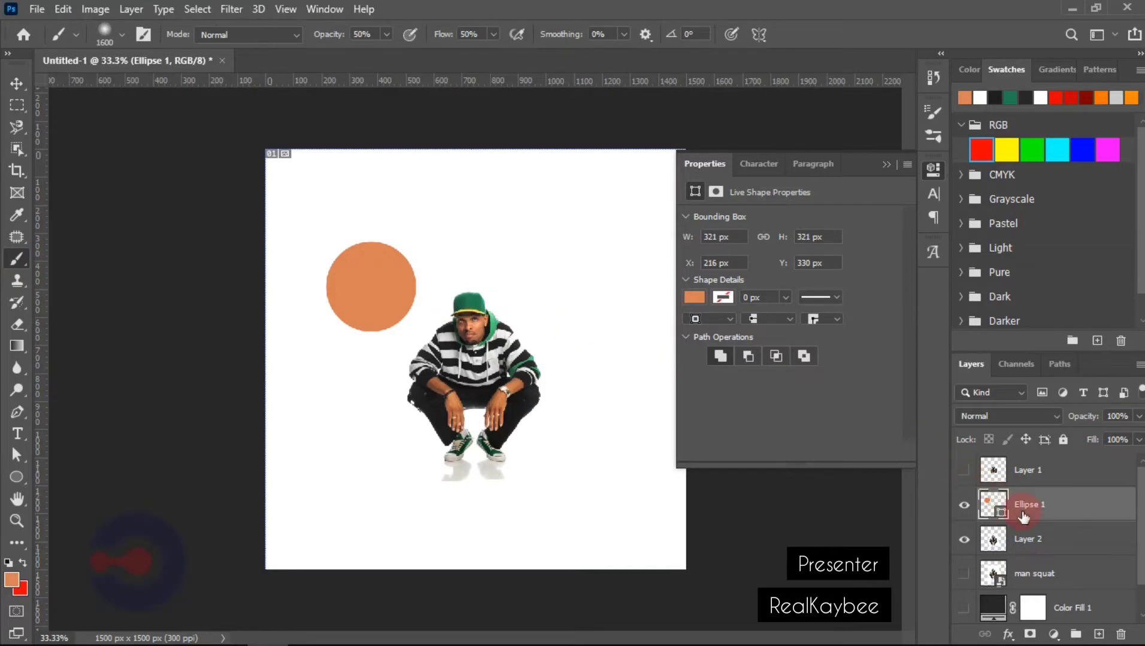
left_click(1043, 534)
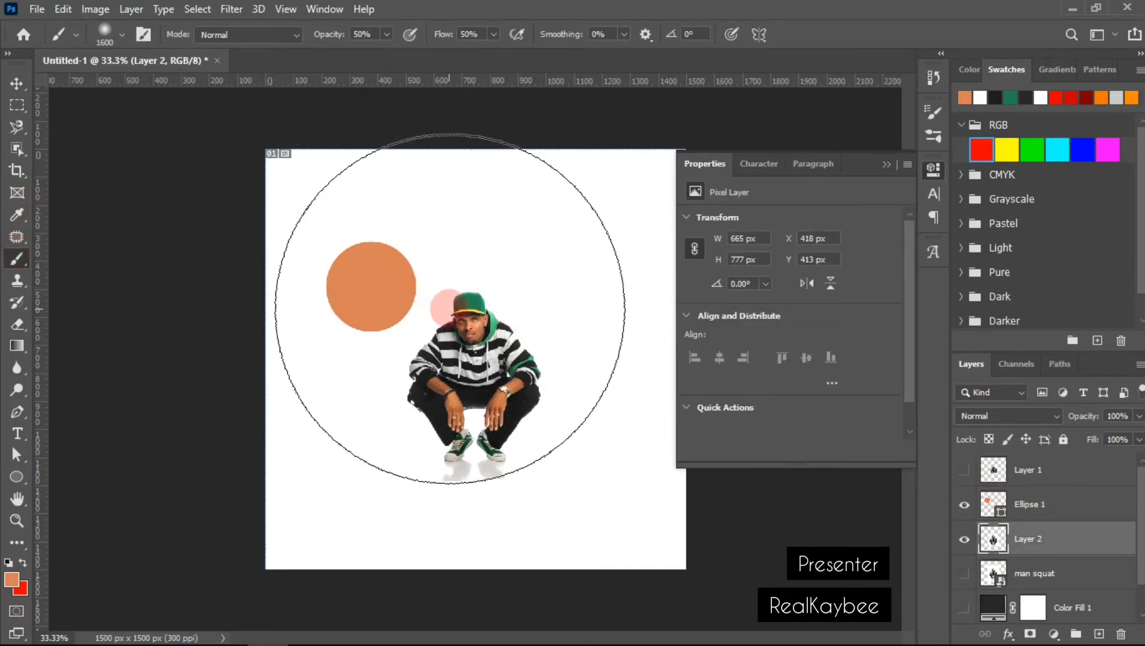
key("[")
key("[")
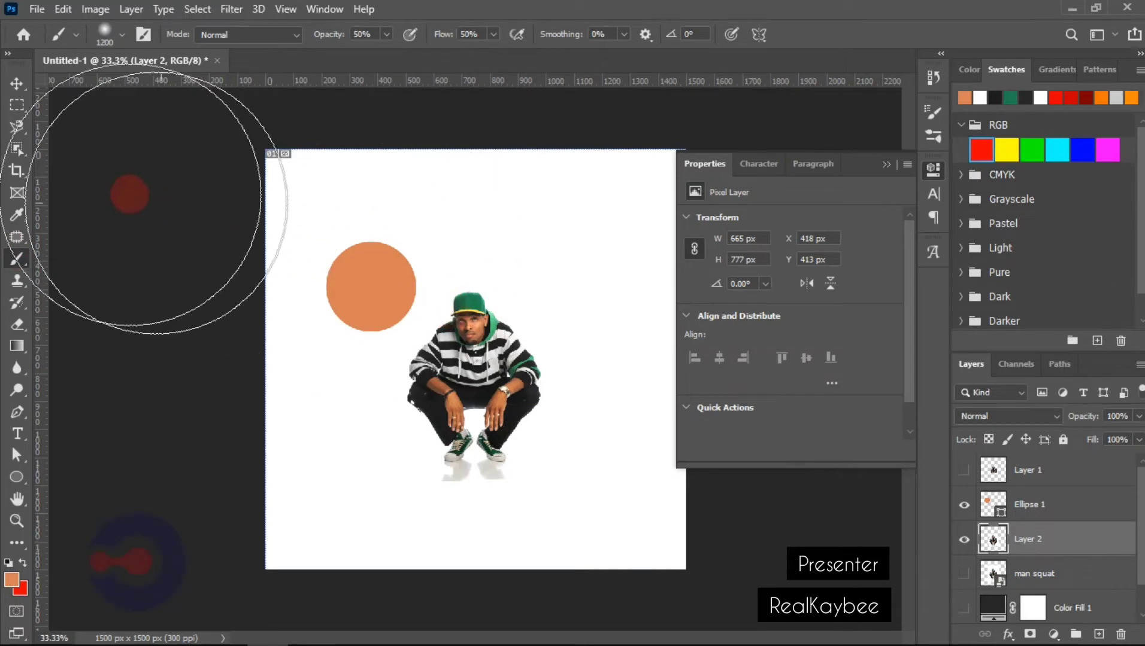
Sample the man's green cap and the orange circle with the Eyedropper, finishing with the cap's green as foreground colour
left_click(27, 216)
left_click(472, 300)
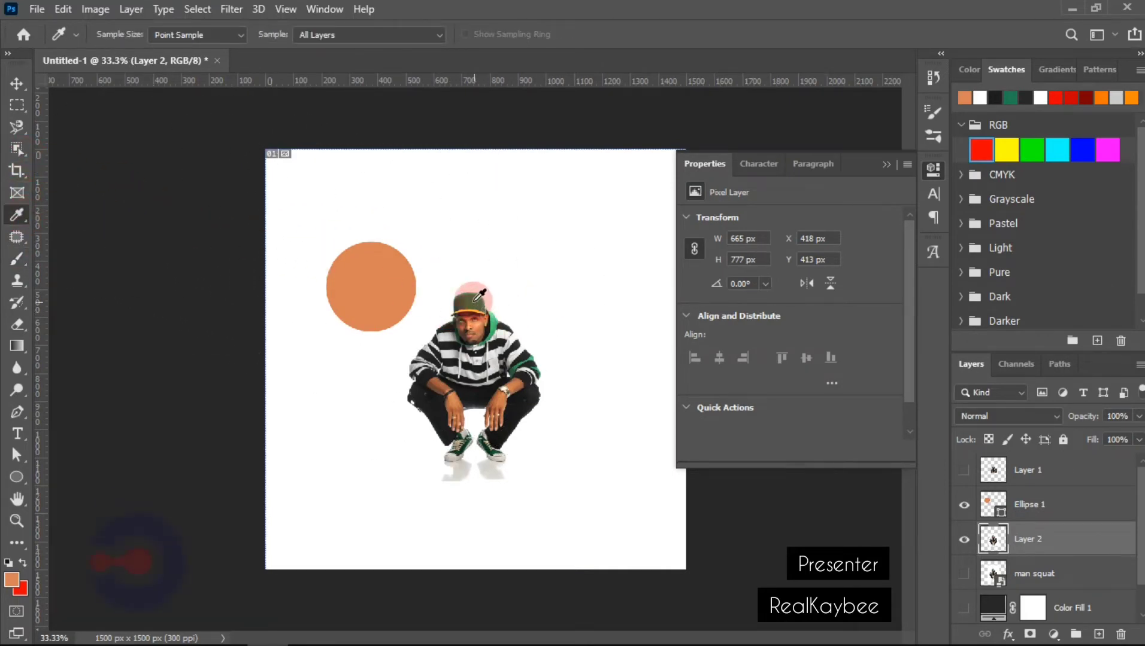
left_click(371, 274)
left_click(477, 301)
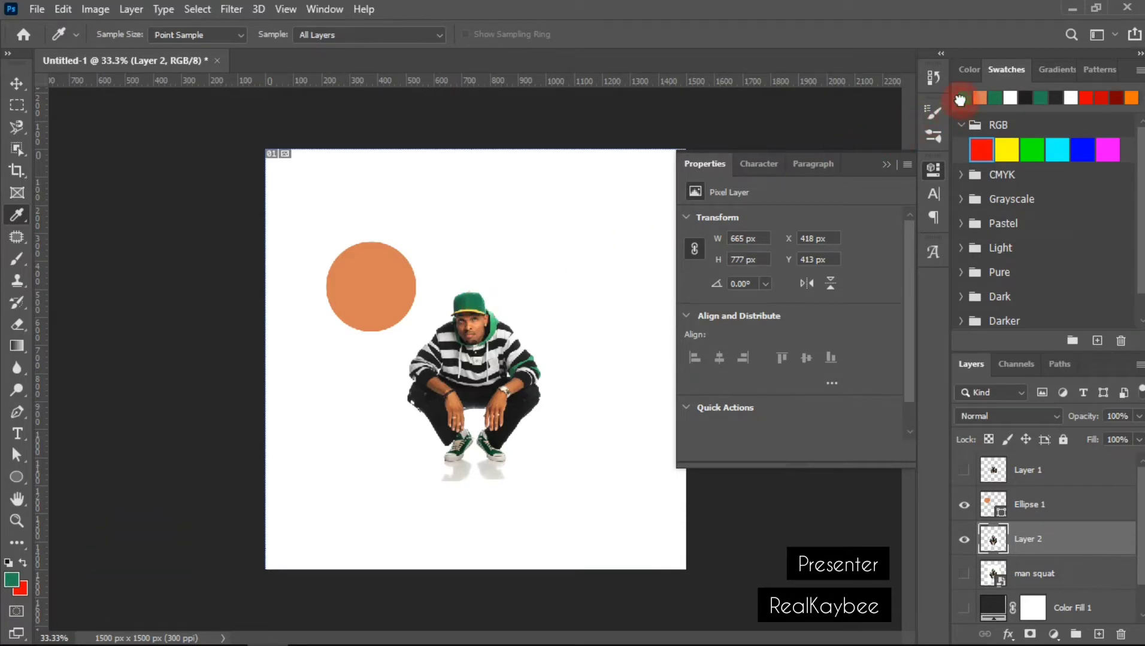
Recolour the Ellipse 1 circle with the recent swatches, trying green, dark grey and white and ending on red
left_click(1031, 502)
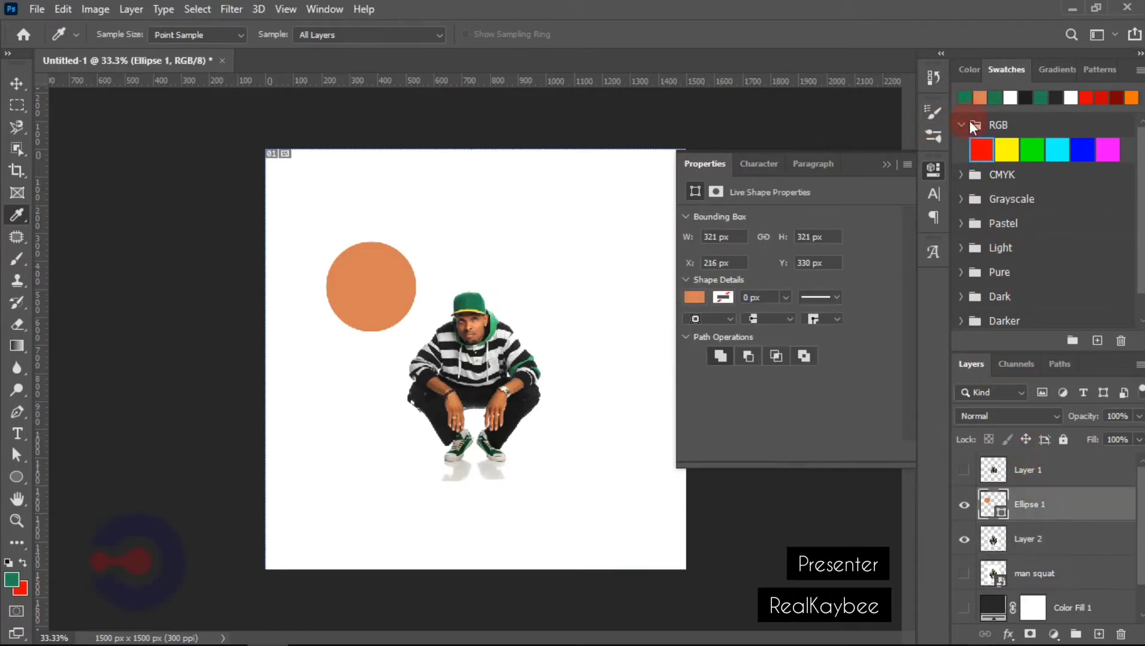
left_click(965, 98)
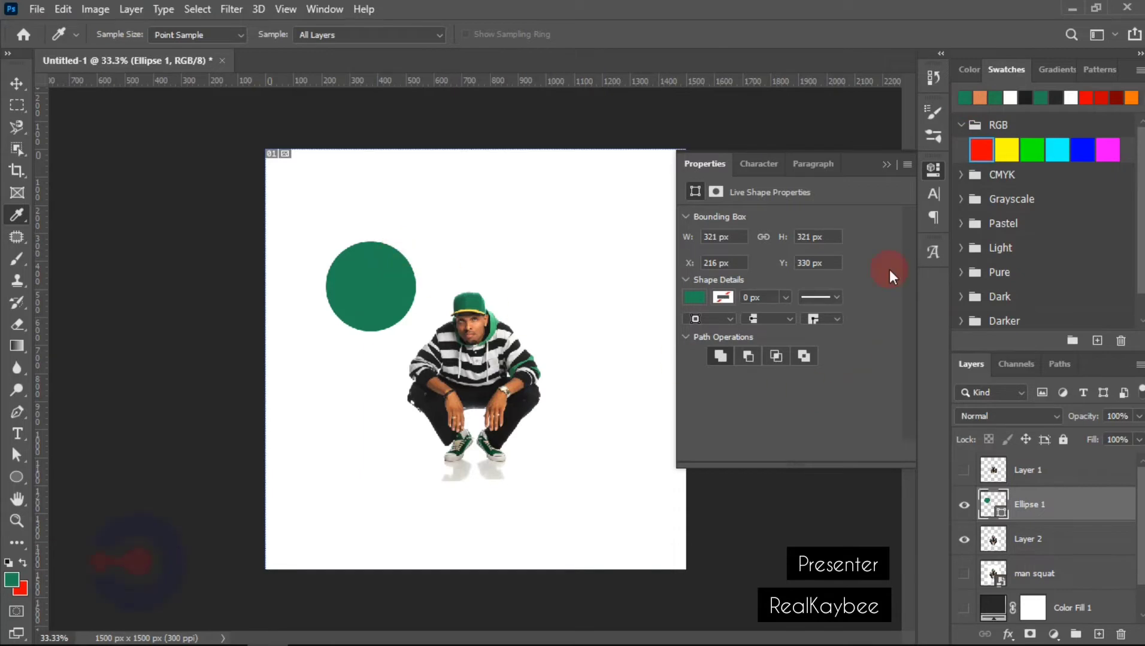
left_click(1024, 101)
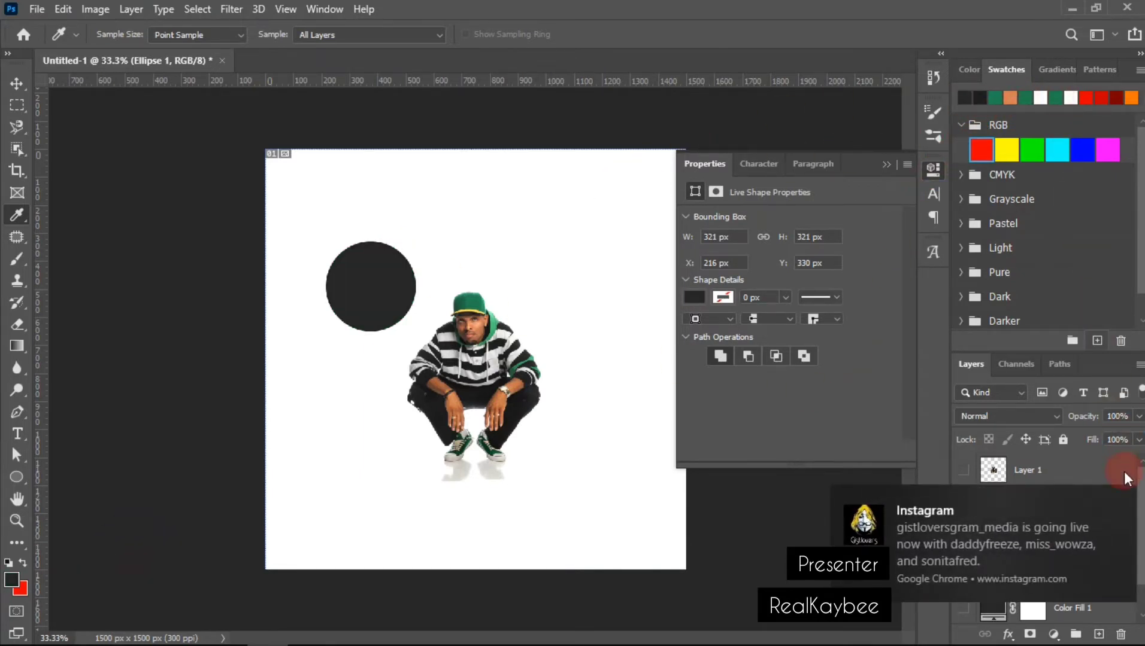
left_click(1124, 500)
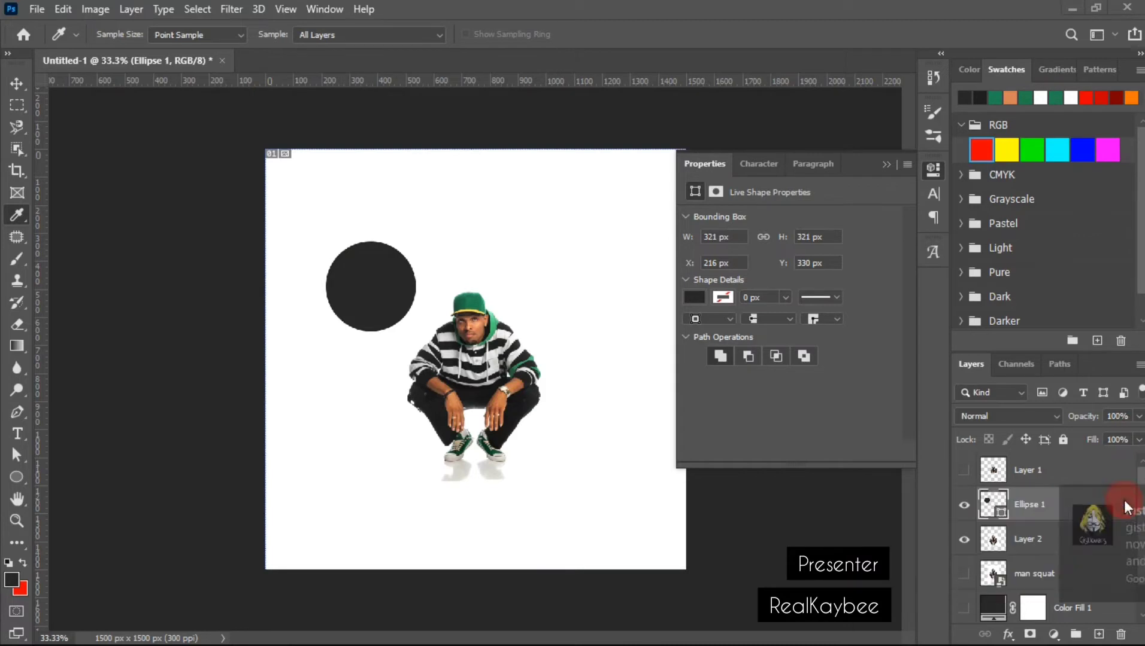
left_click(1070, 98)
left_click(1085, 97)
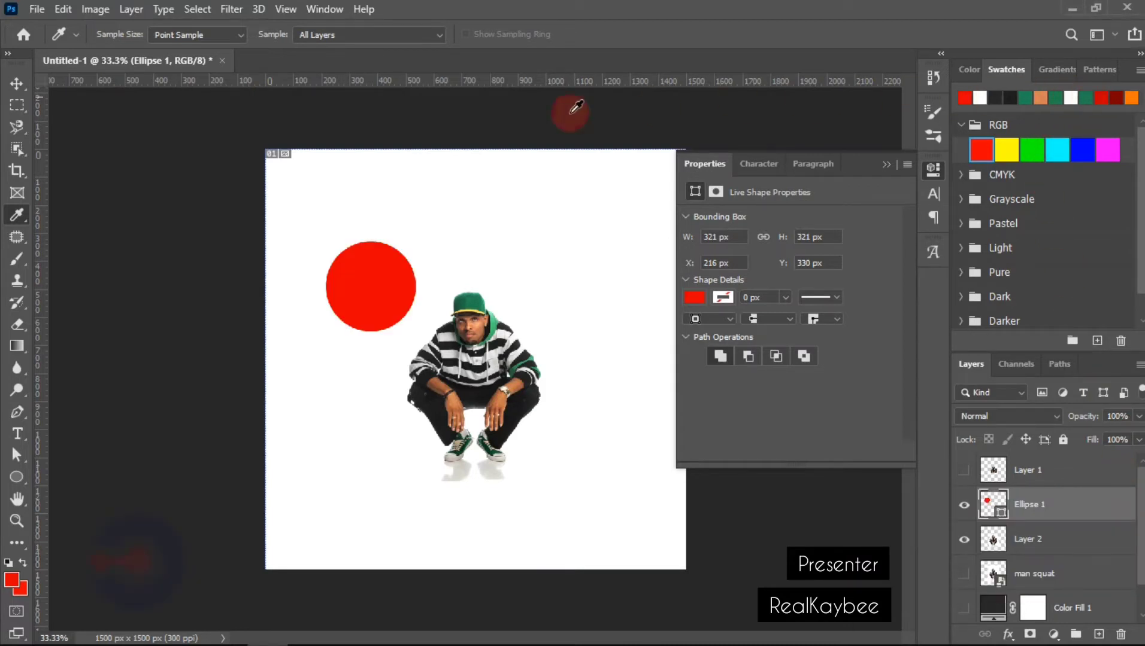
Delete the red circle's layer from the canvas using the Move tool
left_click(15, 80)
mouse_move(378, 236)
left_mouse_down()
mouse_move(375, 288)
mouse_move(467, 240)
mouse_move(485, 281)
mouse_move(364, 266)
mouse_move(476, 367)
mouse_move(480, 396)
mouse_move(431, 395)
mouse_move(397, 258)
mouse_move(373, 237)
left_mouse_up()
key("Delete")
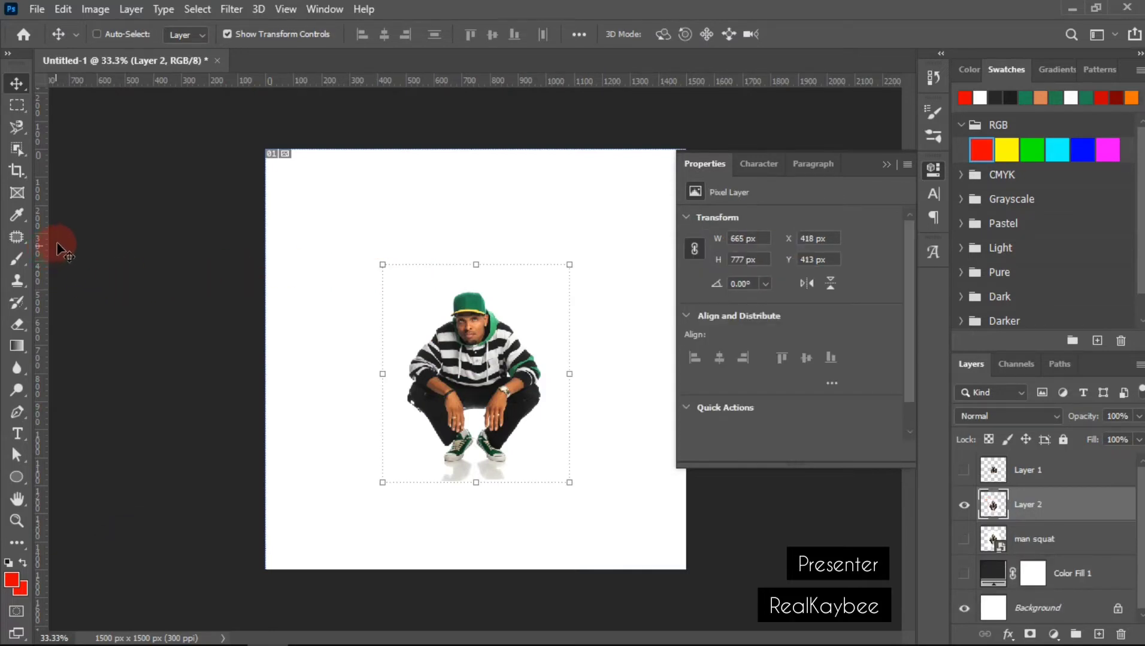
left_click(13, 217)
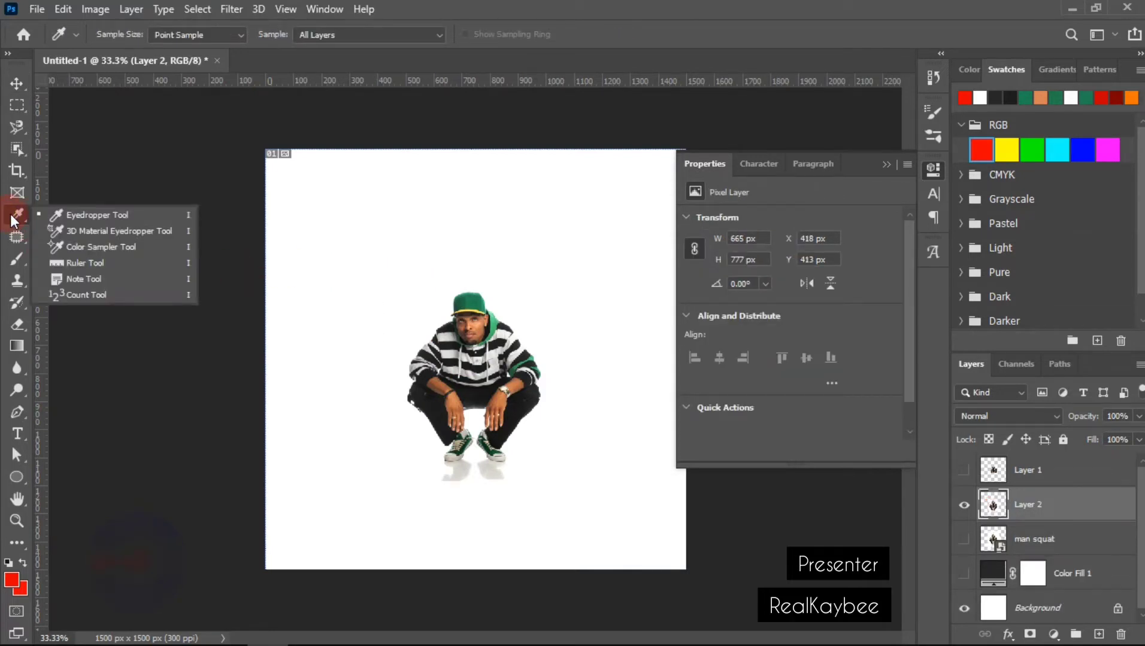
left_click(13, 220)
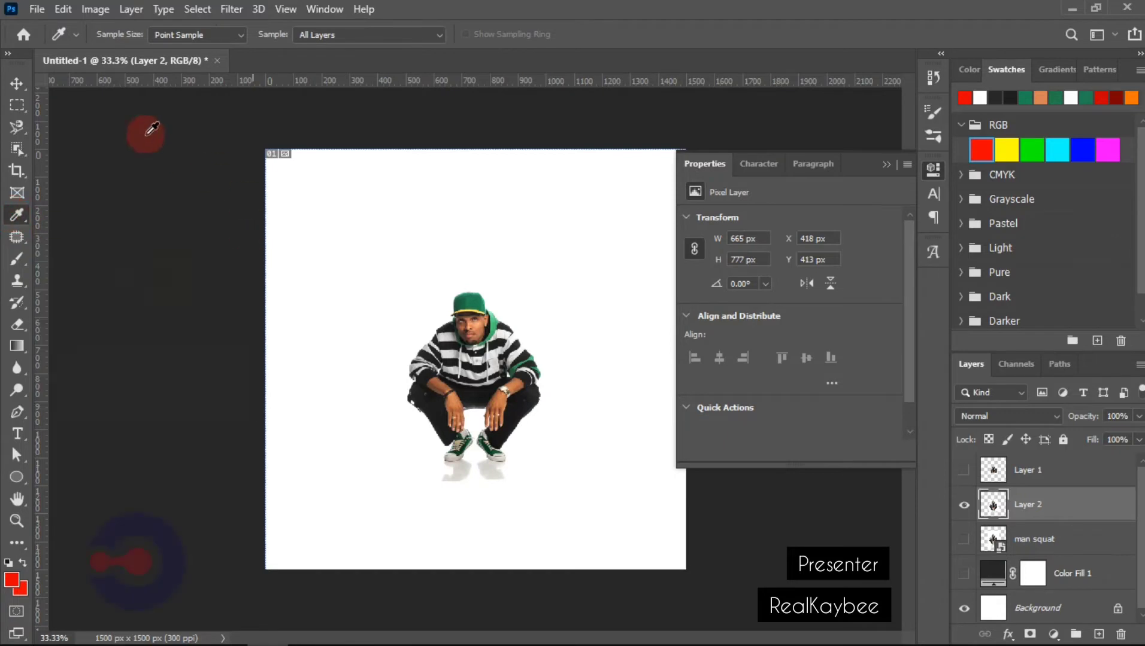
left_click(22, 83)
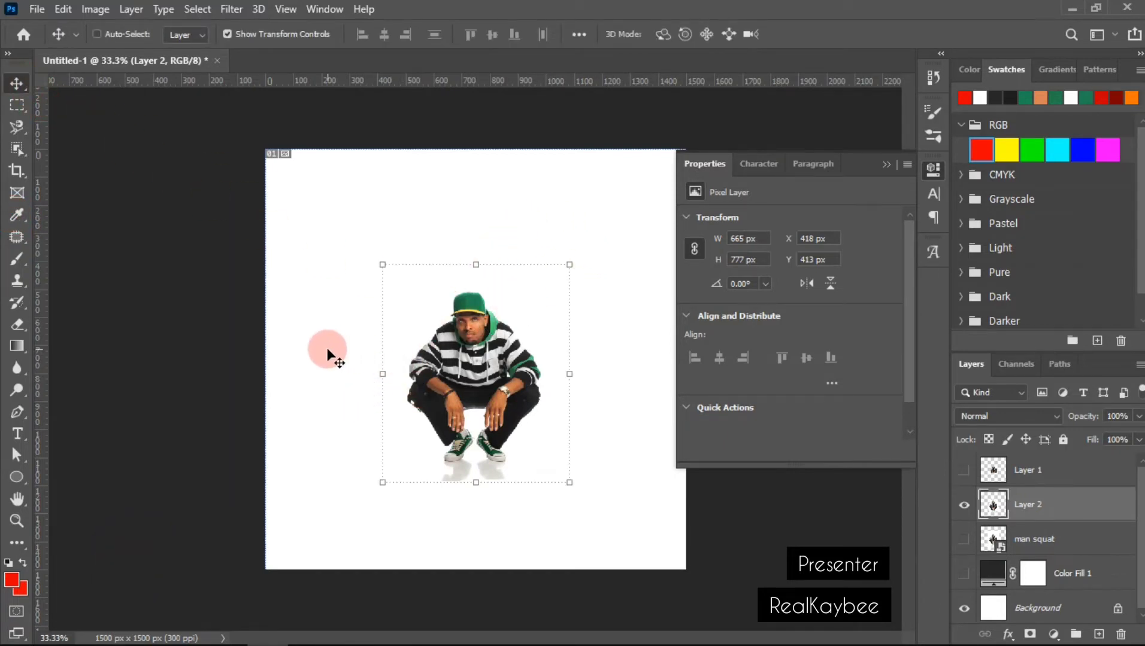
Draw a green rectangle about 564 px by 483 px over the man's upper body with the Rectangle tool
left_click(19, 478)
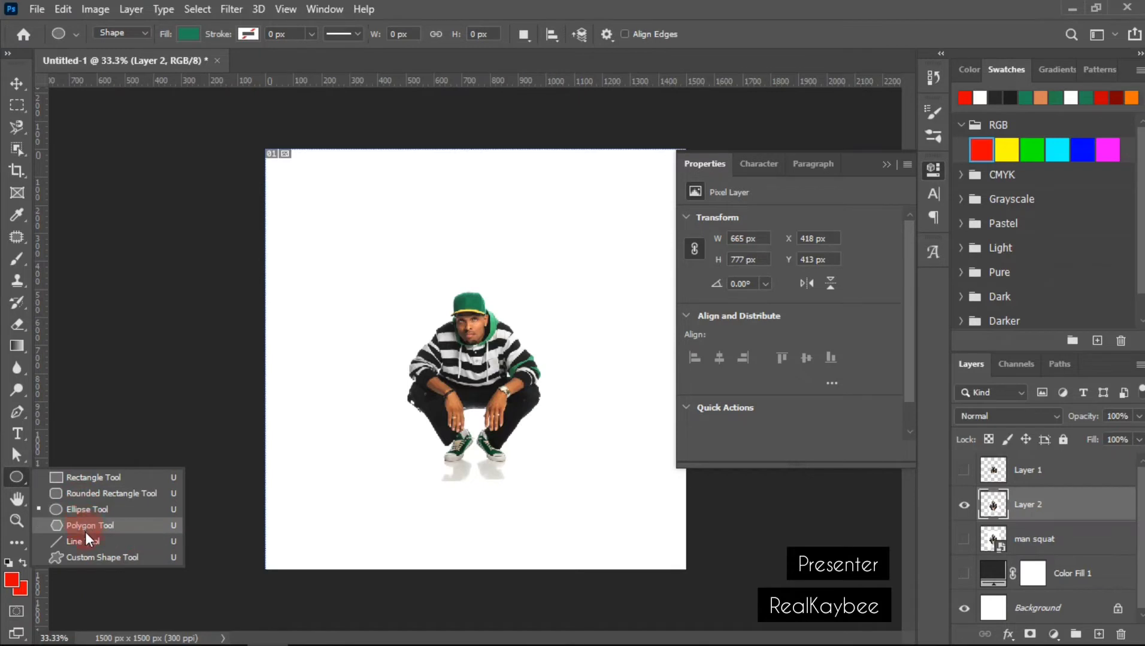
left_click(67, 478)
left_click_drag(334, 247, 493, 383)
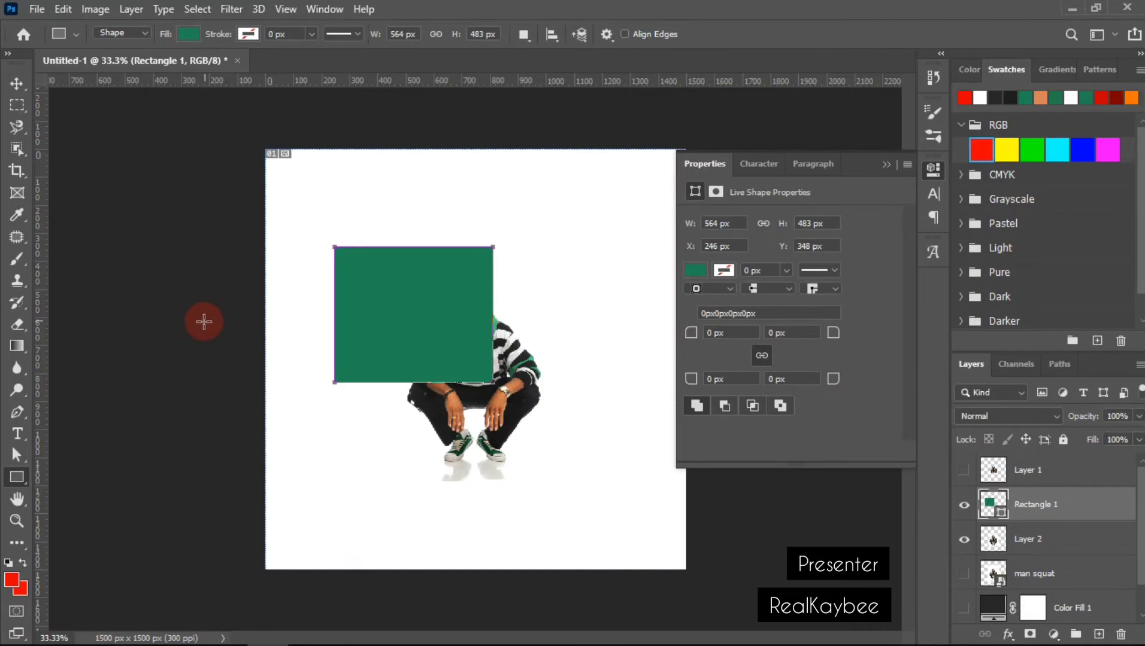
Draw a rounded rectangle about 486 px by 477 px with 10 px corners below the rectangle and move it to about X 174 px, Y 843 px
left_click(22, 479)
left_click(58, 494)
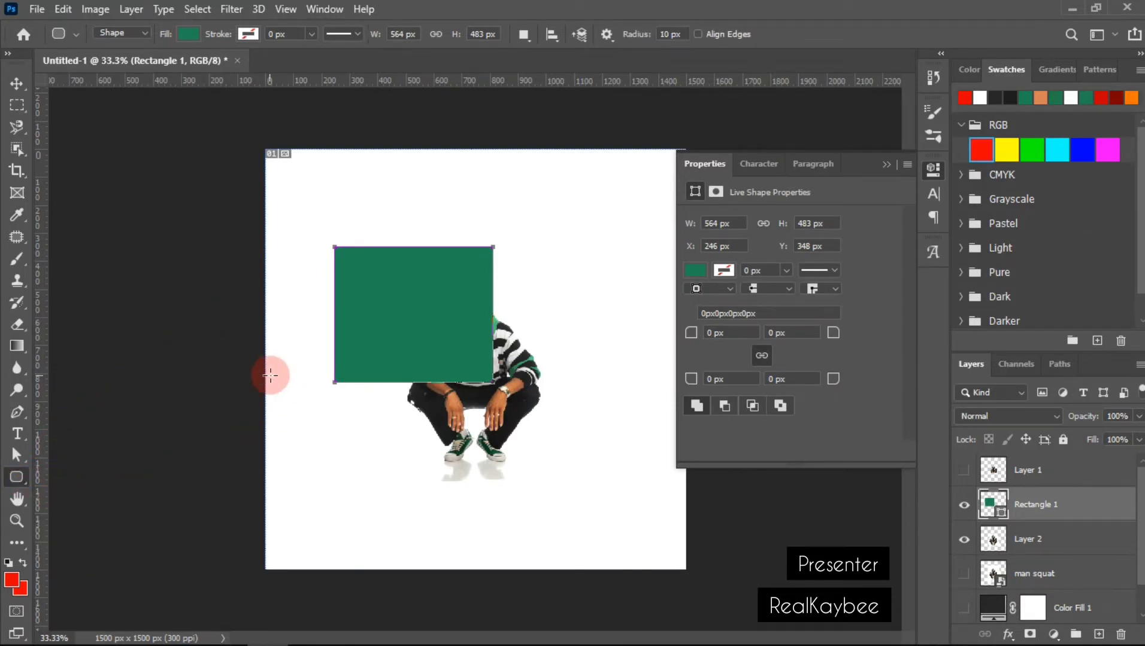
left_click_drag(294, 383, 430, 516)
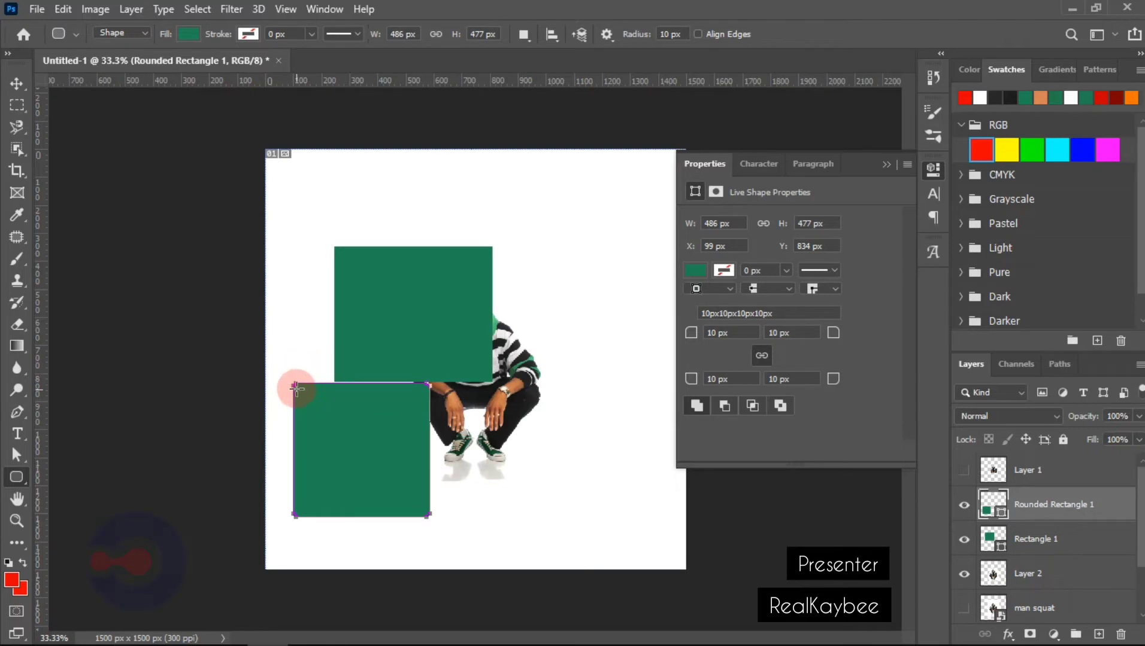
left_click_drag(297, 388, 317, 386)
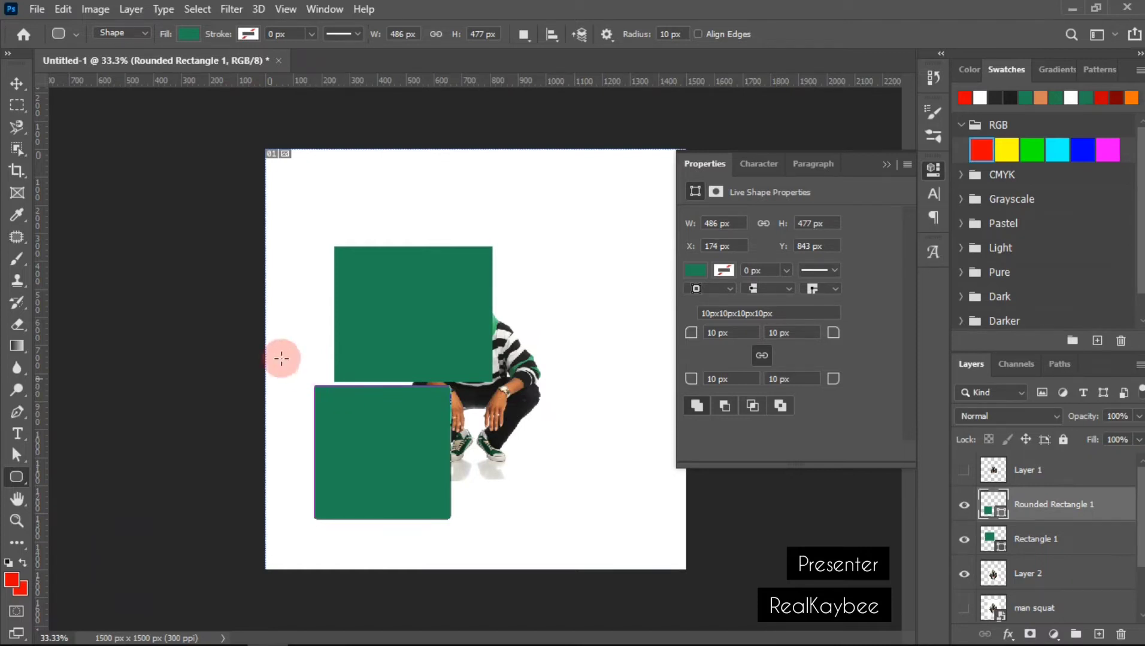
Draw an ellipse about 612 px by 636 px over the man and a five-sided polygon about 714 px wide overlapping the rectangles
left_click_drag(18, 477, 99, 509)
left_click_drag(480, 236, 605, 373)
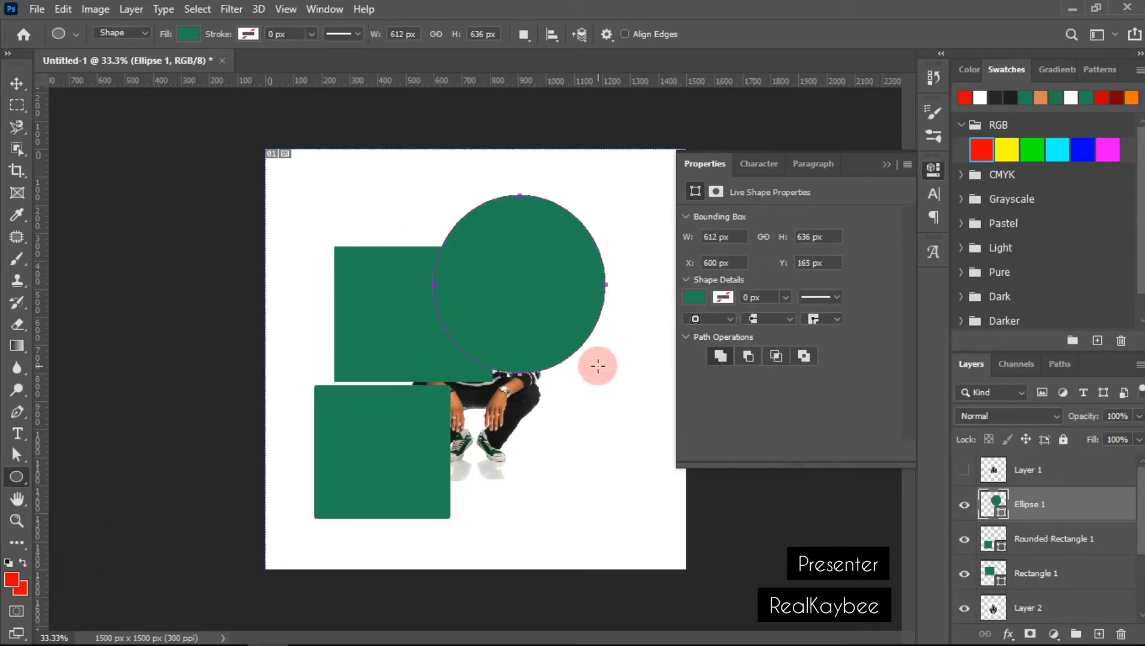
right_click(18, 479)
left_click(79, 525)
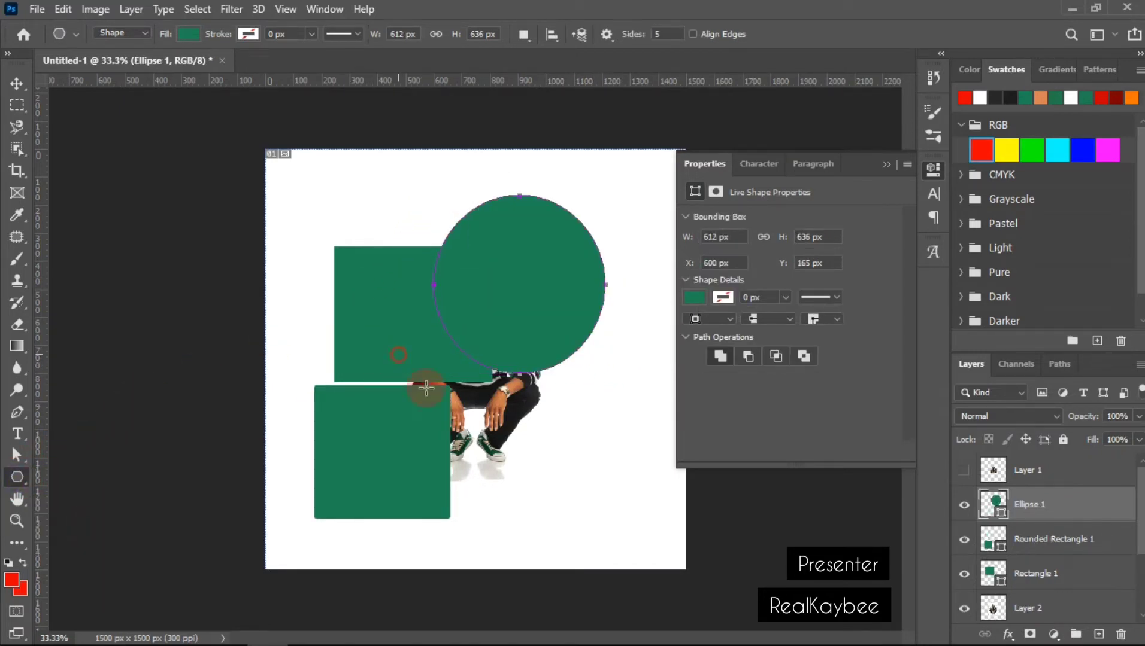
left_click_drag(402, 355, 473, 430)
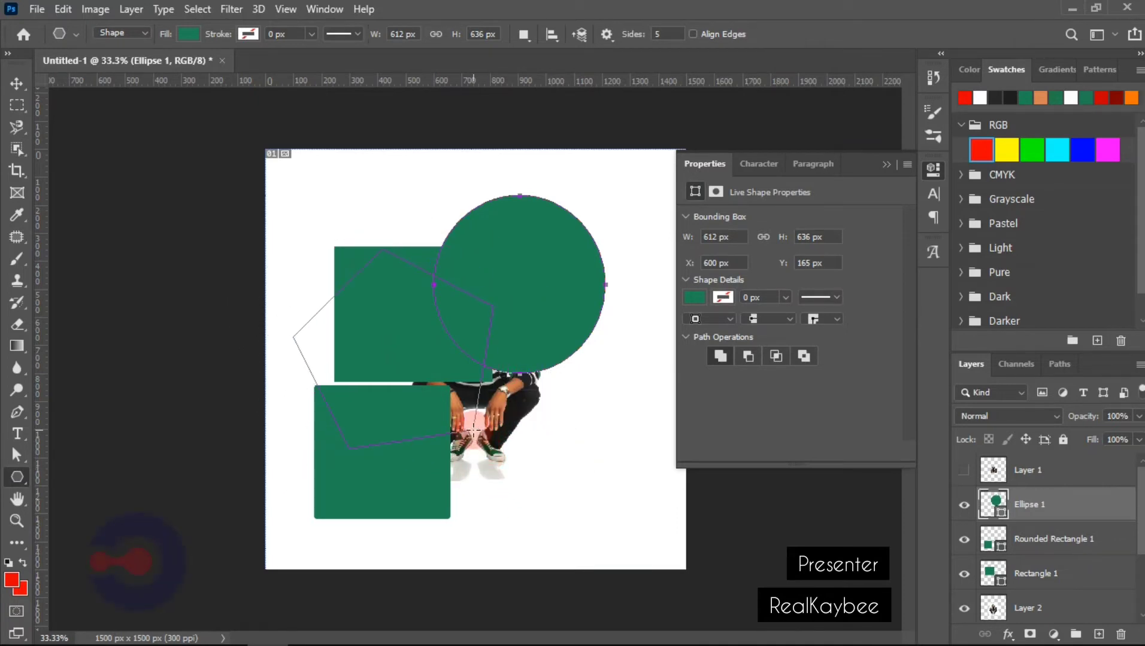
Draw a 1 px diagonal line spanning about 274 px by 364 px from the man's knee towards the canvas's lower right
right_click(18, 479)
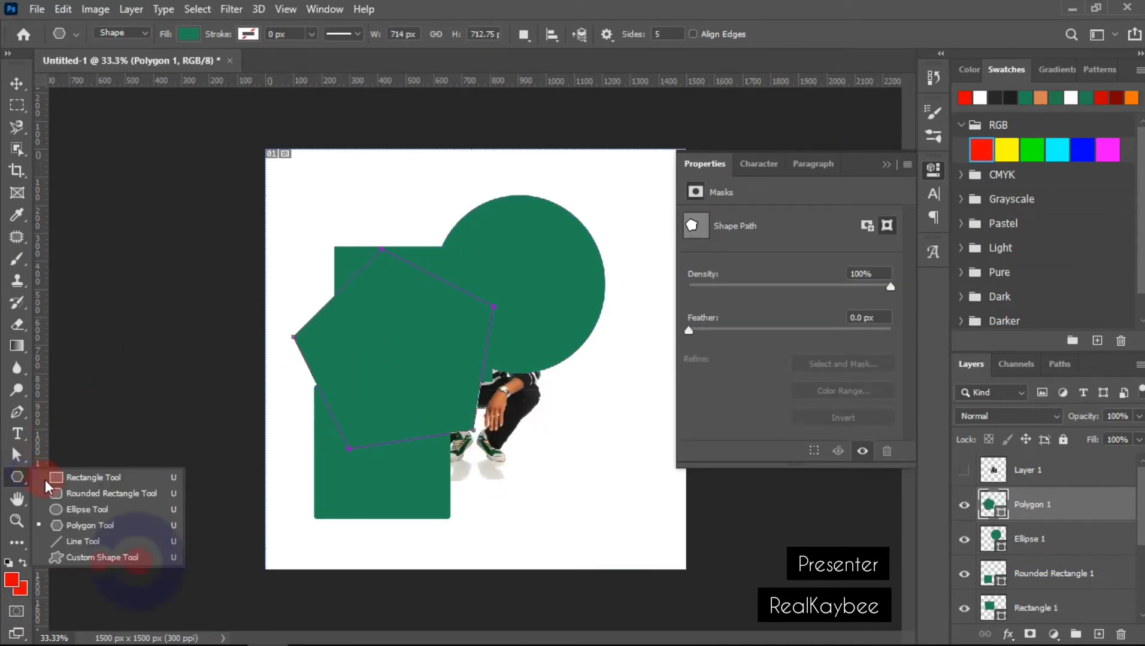
left_click(84, 546)
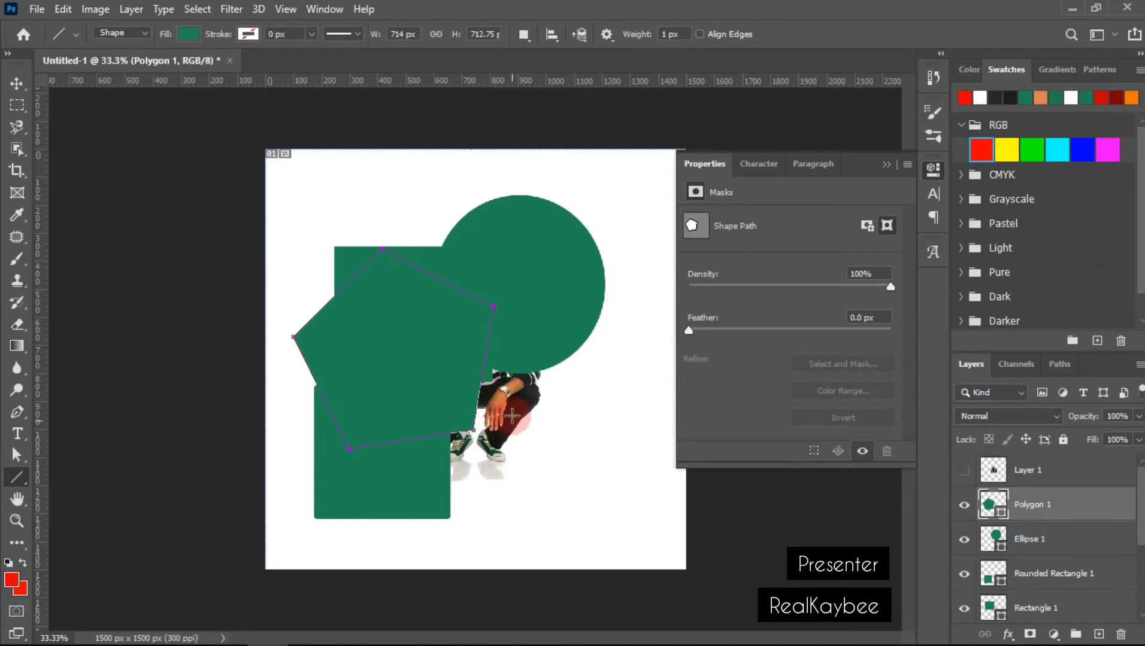
left_click_drag(510, 410, 587, 511)
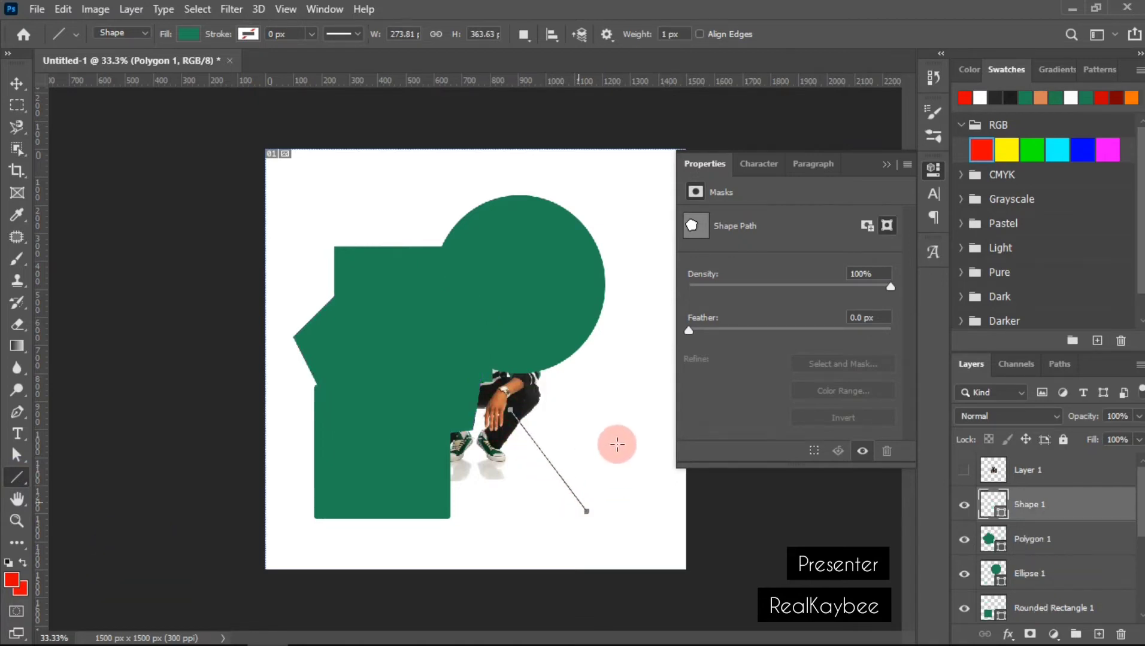
Hide the Rectangle 1, Rounded Rectangle 1, Ellipse 1, Polygon 1 and Shape 1 layers
left_click(18, 85)
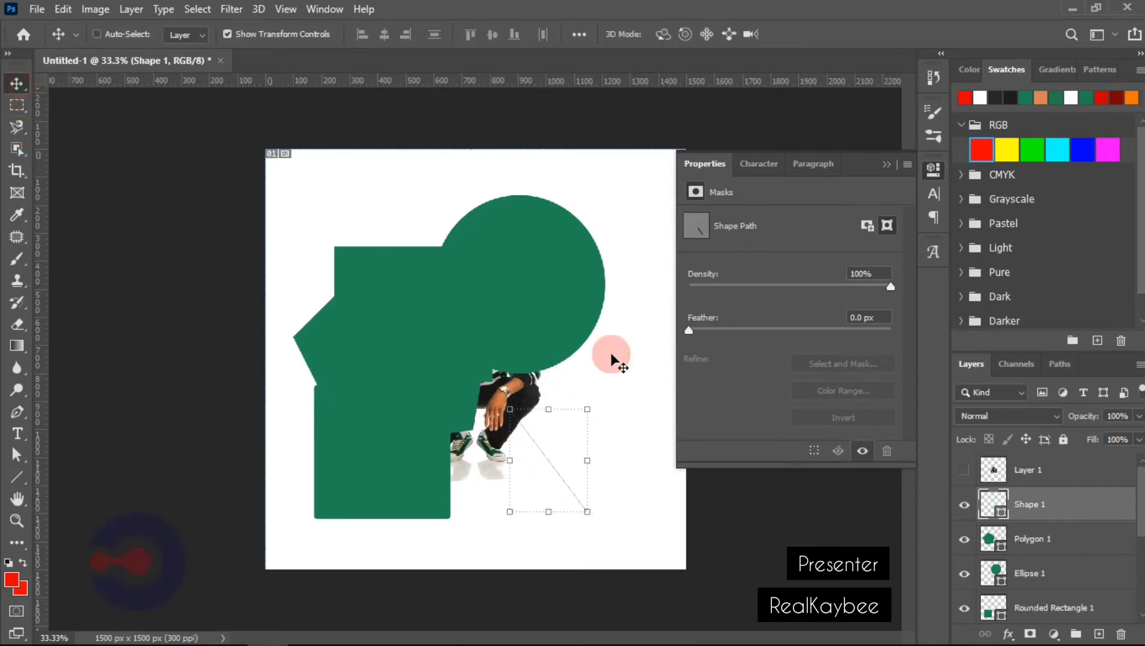
scroll(969, 510, "down", 4)
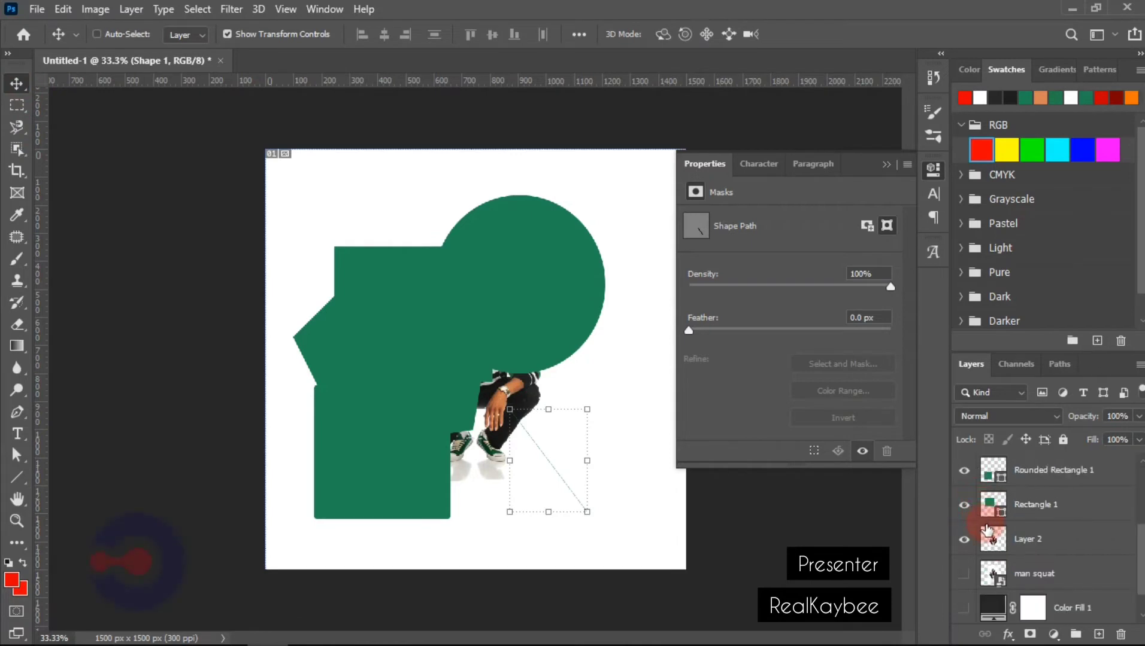
left_click(964, 506)
left_click(966, 473)
scroll(974, 488, "up", 1)
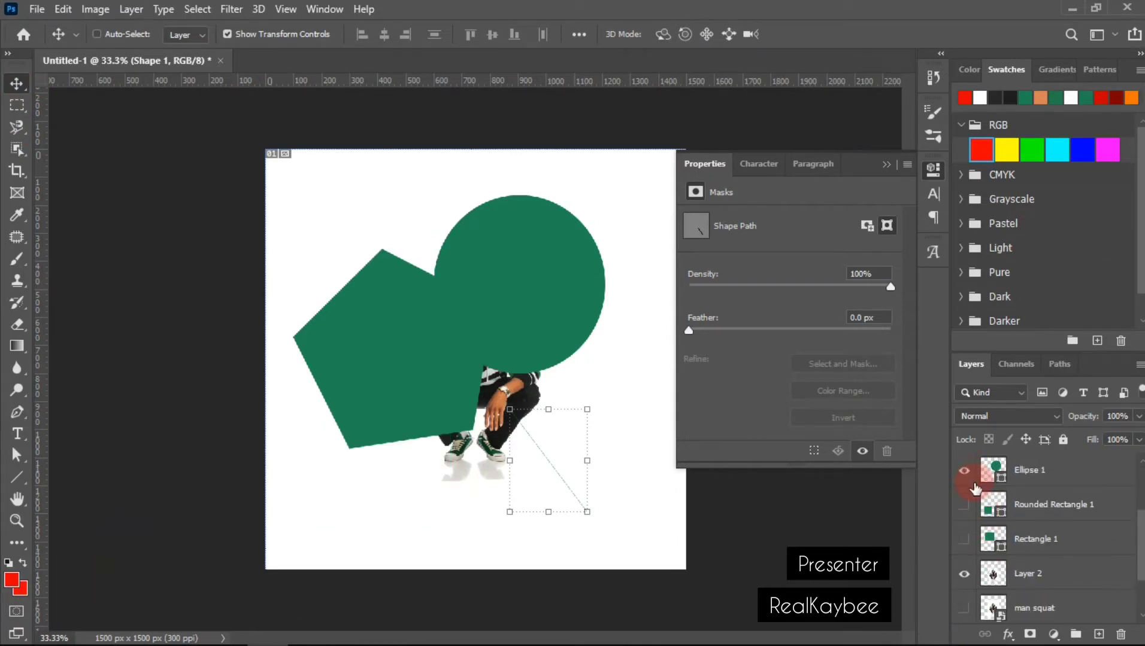
left_click(966, 482)
scroll(971, 488, "up", 3)
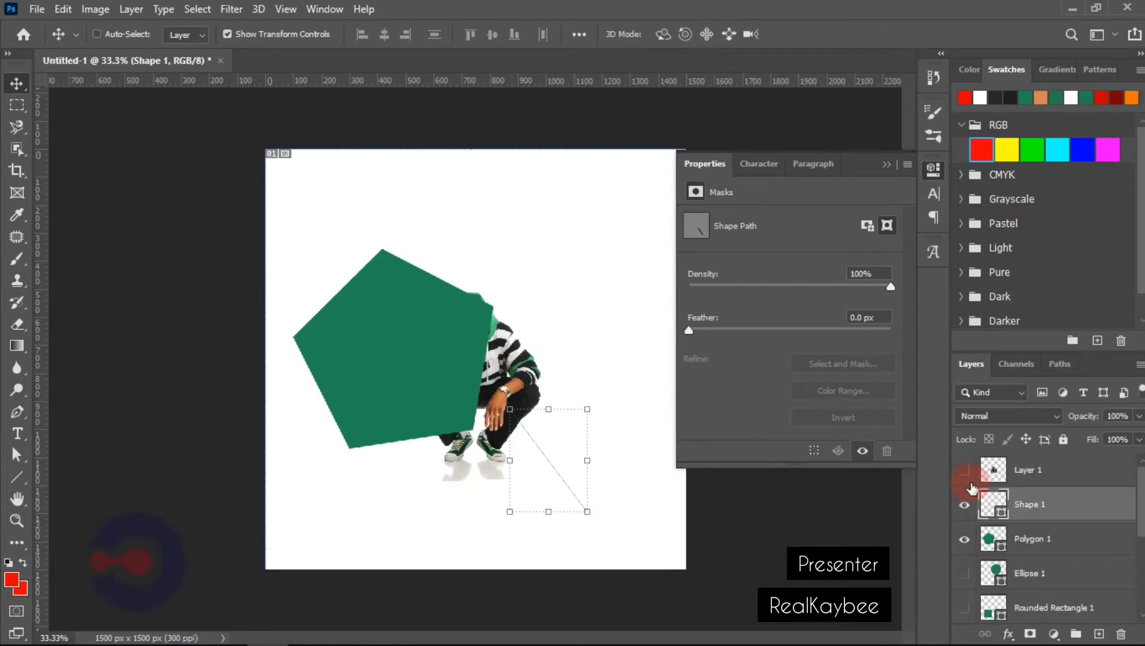
left_click(966, 539)
left_click(964, 504)
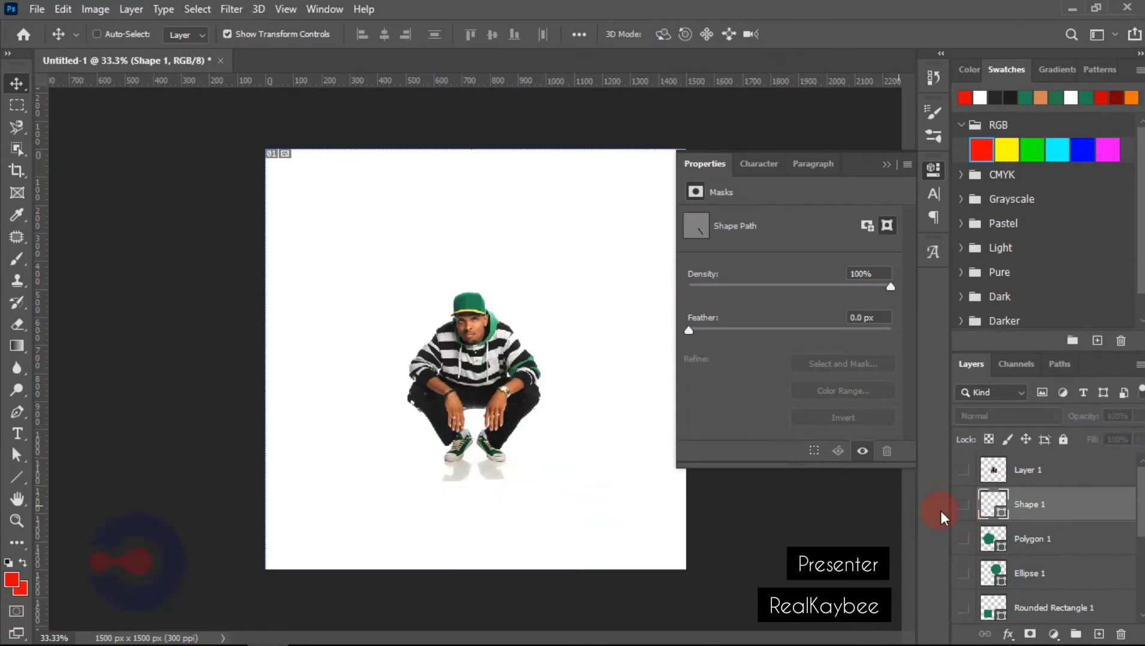
Show the Rectangle 1 layer again and move the rectangle to about X 187 px, Y 802 px
scroll(998, 581, "down", 2)
left_click(968, 576)
left_click(1034, 575)
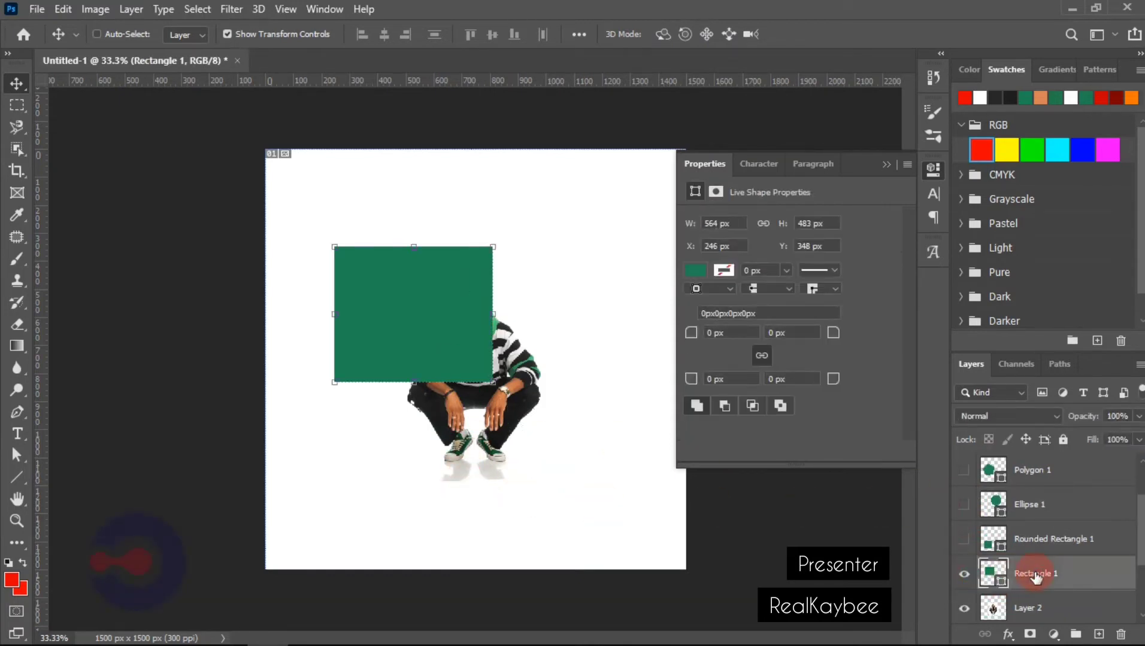
left_click_drag(352, 323, 401, 453)
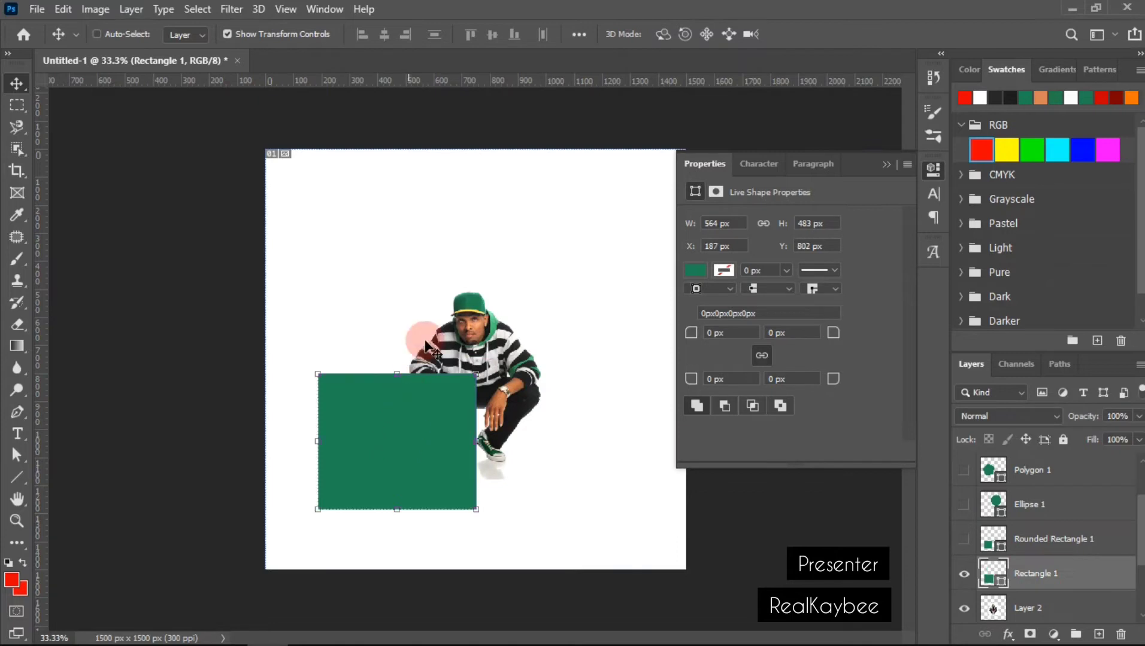
Narrow the green rectangle to about 393 px and move it up beside the man, with the Properties panel collapsed
left_click_drag(485, 439, 436, 442)
double_click(384, 441)
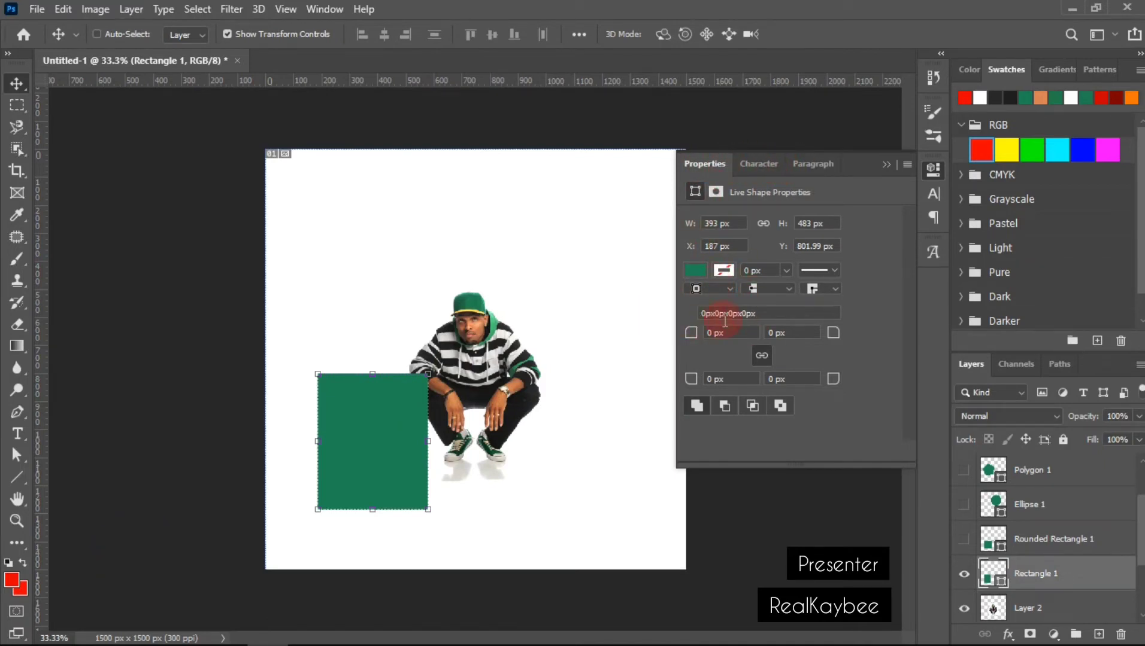
left_click(889, 163)
left_click_drag(392, 412, 373, 344)
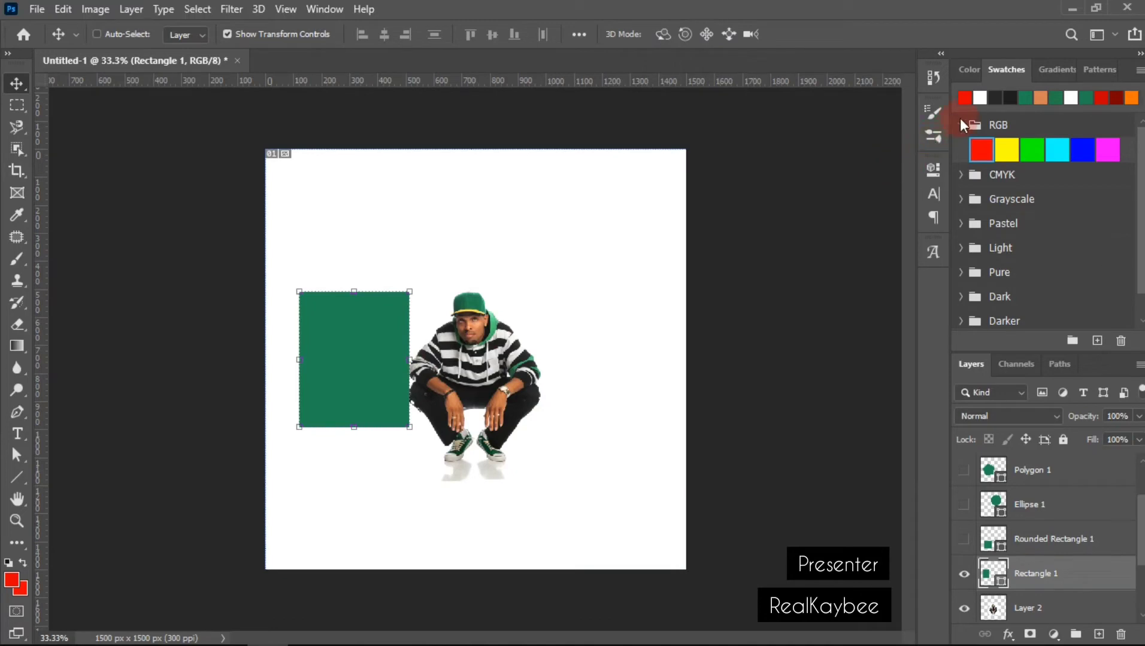
Recolour the rectangle red from the recent swatches, shift it slightly away from the man, and change its colour to dark grey
left_click(964, 97)
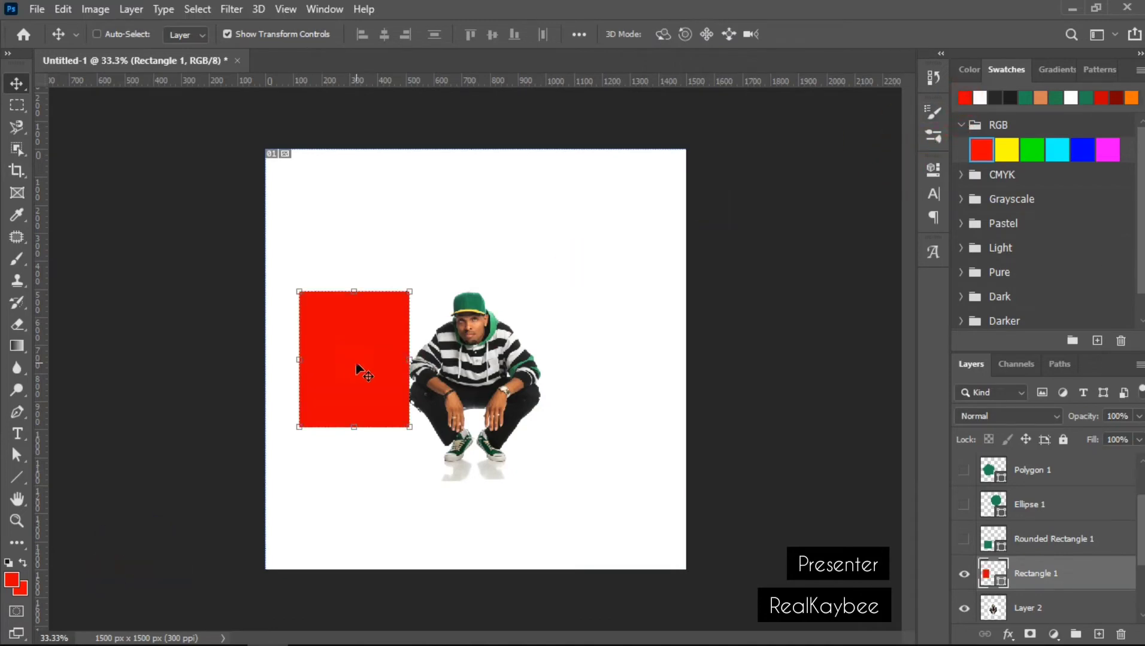
left_click_drag(356, 365, 361, 331)
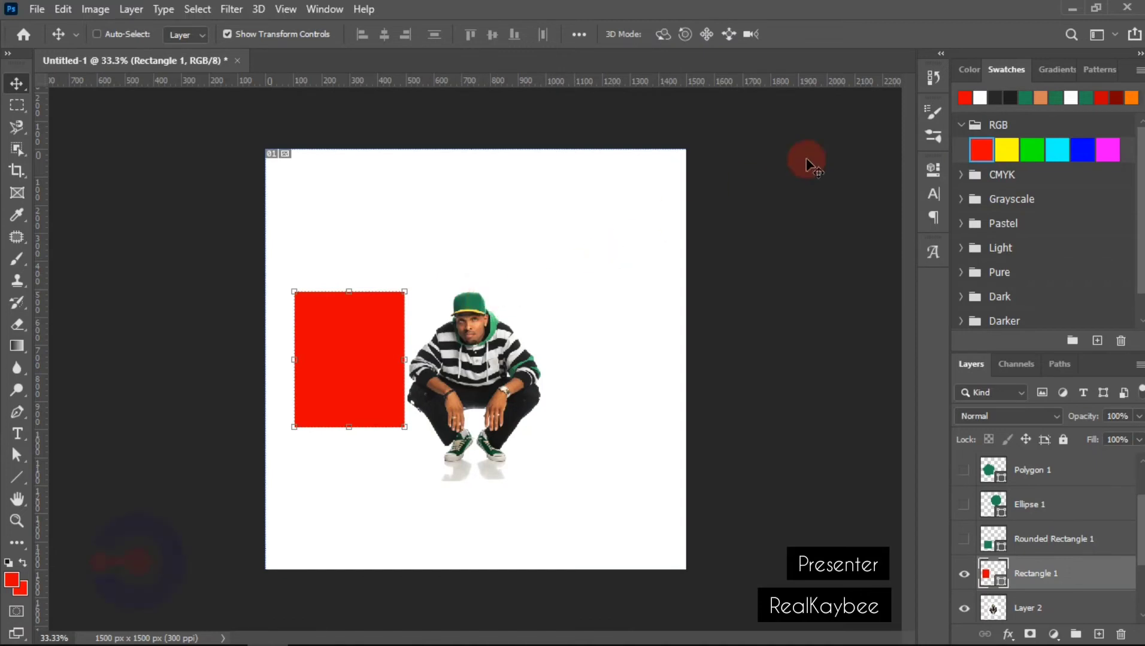
left_click(1003, 98)
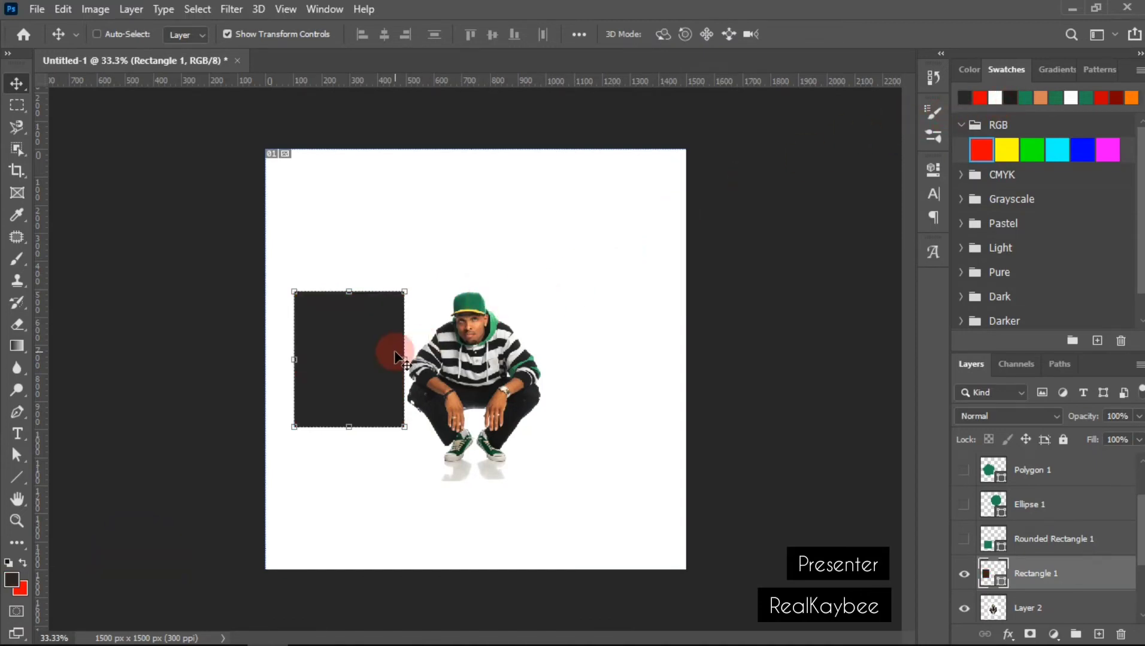
Try dark red and magenta as the dark grey rectangle's colour and settle on bright red
double_click(989, 577)
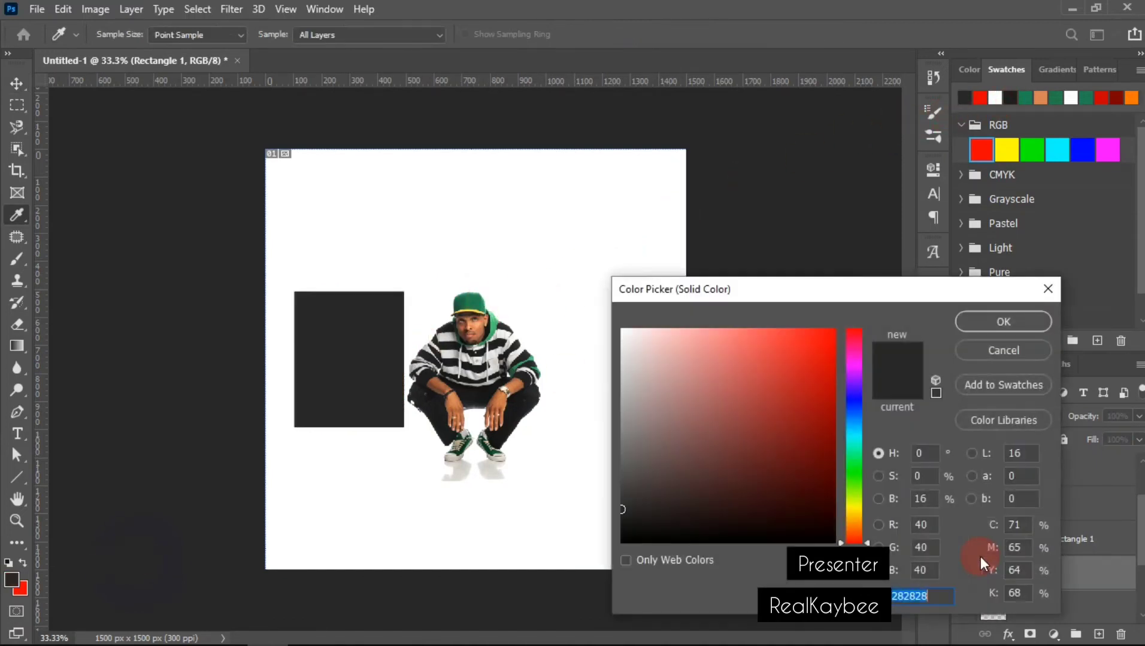
left_click_drag(772, 410, 896, 295)
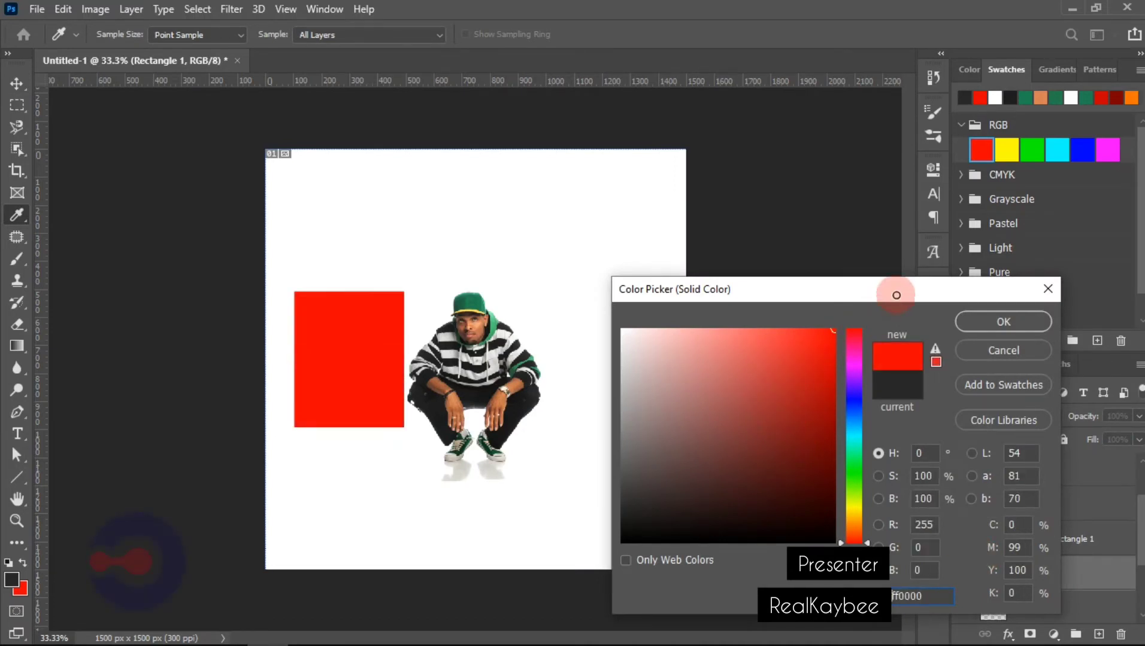
mouse_move(772, 370)
left_mouse_down()
mouse_move(772, 514)
mouse_move(810, 352)
mouse_move(792, 423)
left_mouse_up()
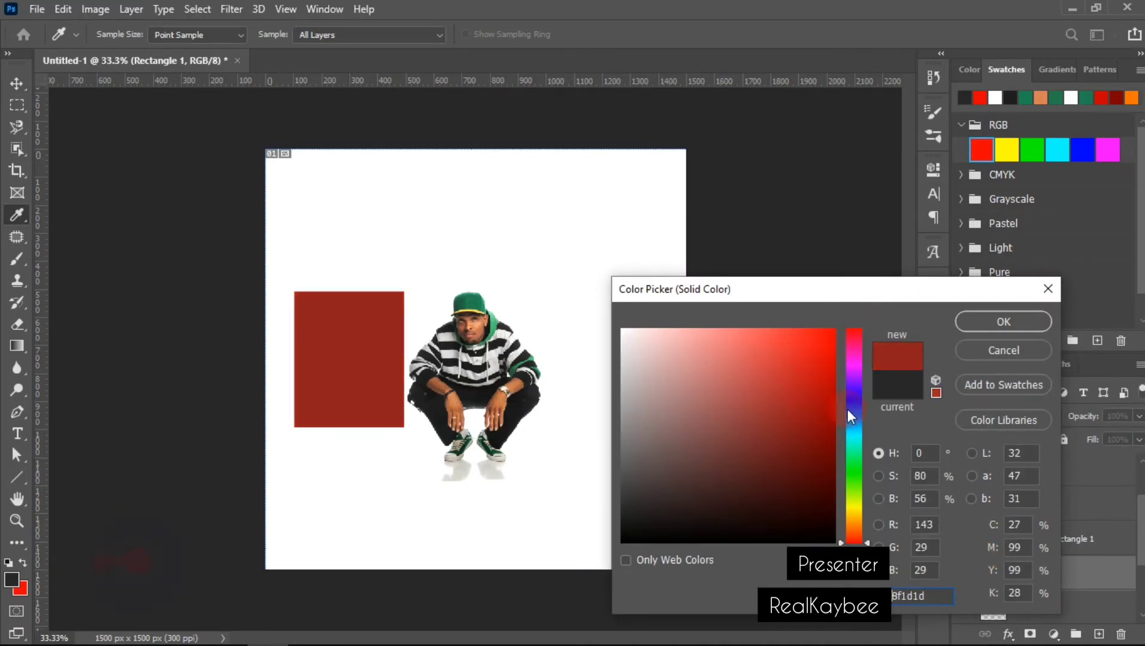
left_click(858, 371)
mouse_move(858, 389)
left_mouse_down()
mouse_move(853, 540)
mouse_move(851, 361)
left_mouse_up()
mouse_move(781, 366)
left_mouse_down()
mouse_move(727, 404)
mouse_move(741, 322)
mouse_move(954, 292)
left_mouse_up()
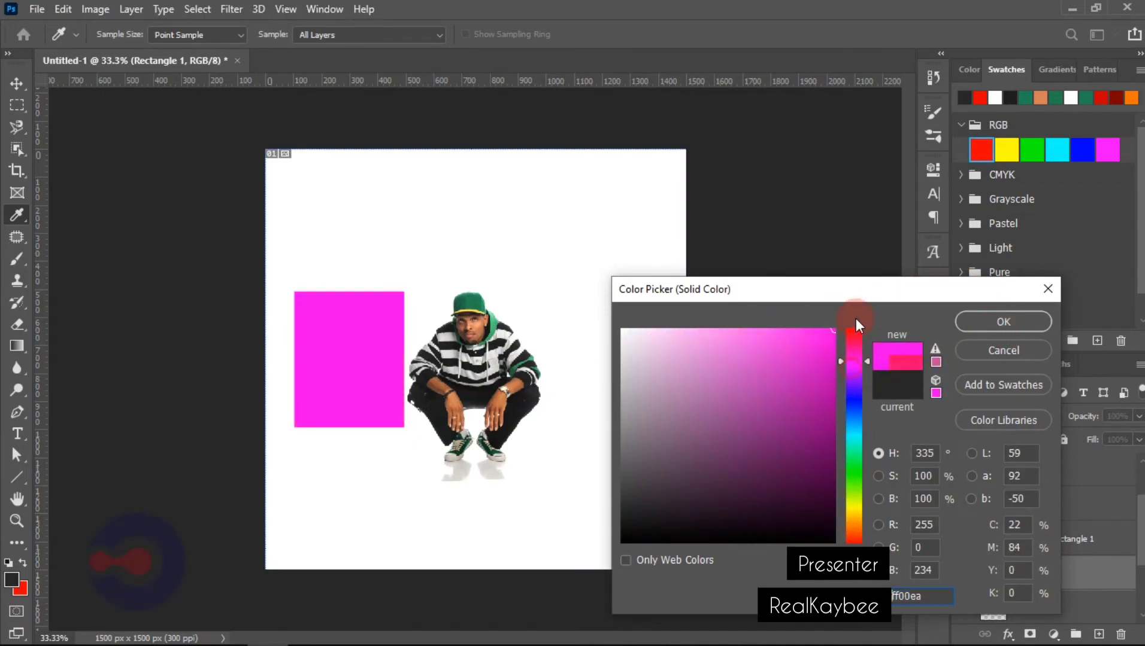
left_click_drag(856, 324, 856, 328)
left_click(987, 324)
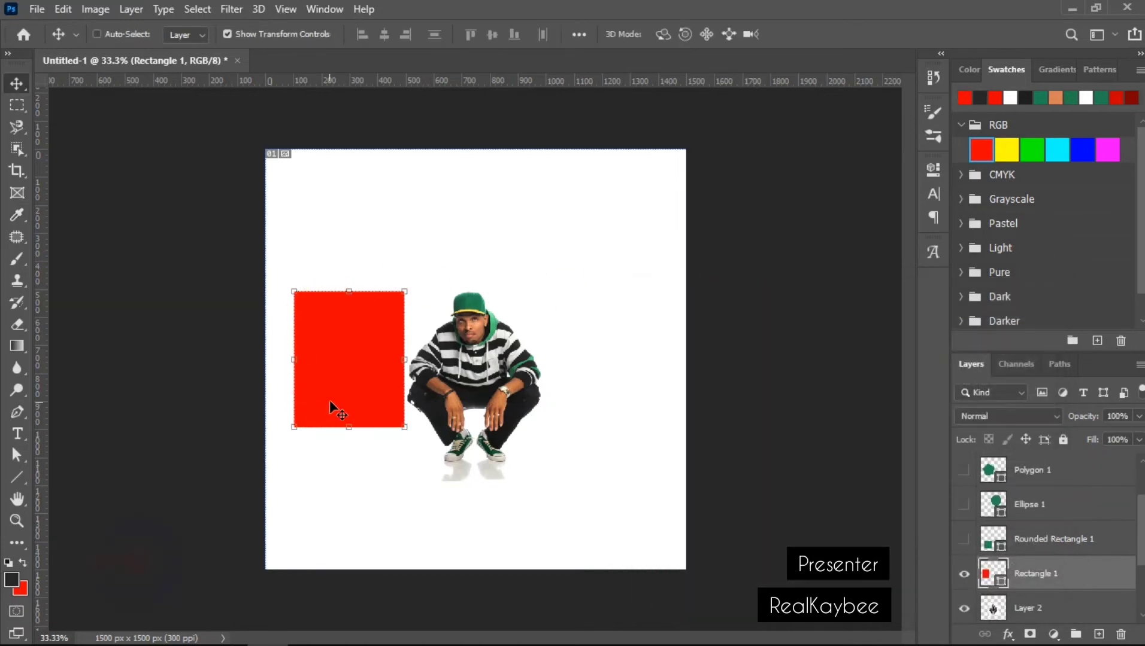
Move the green rounded rectangle above and to the right of the man, and recolour it black (000000)
left_click(991, 548)
left_click_drag(432, 478, 600, 286)
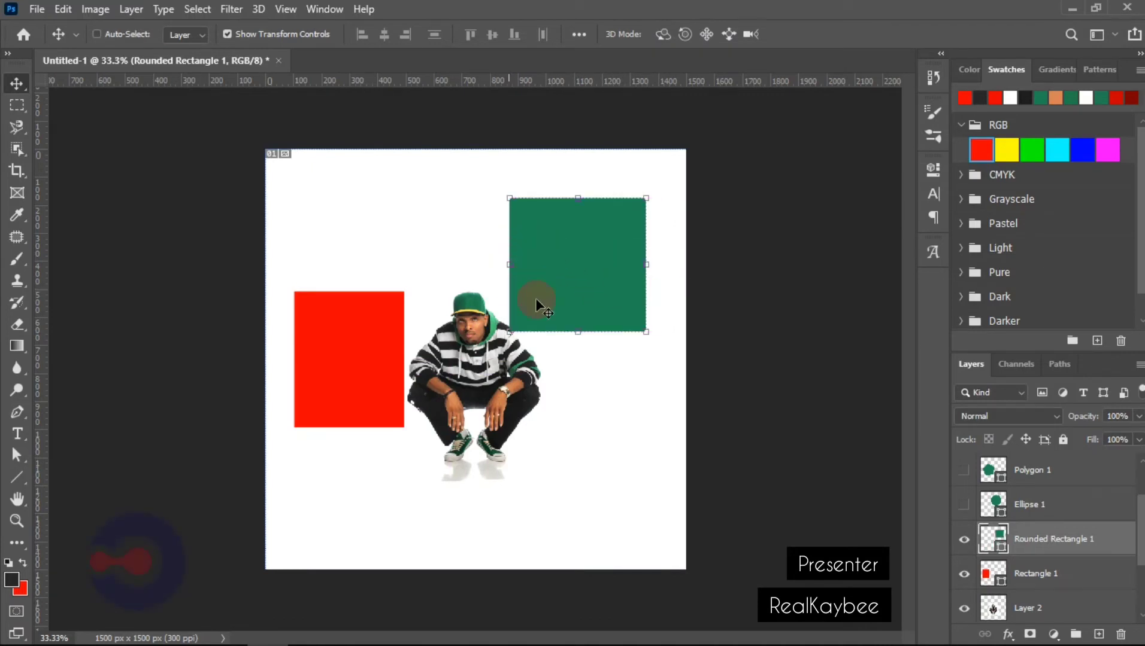
double_click(994, 543)
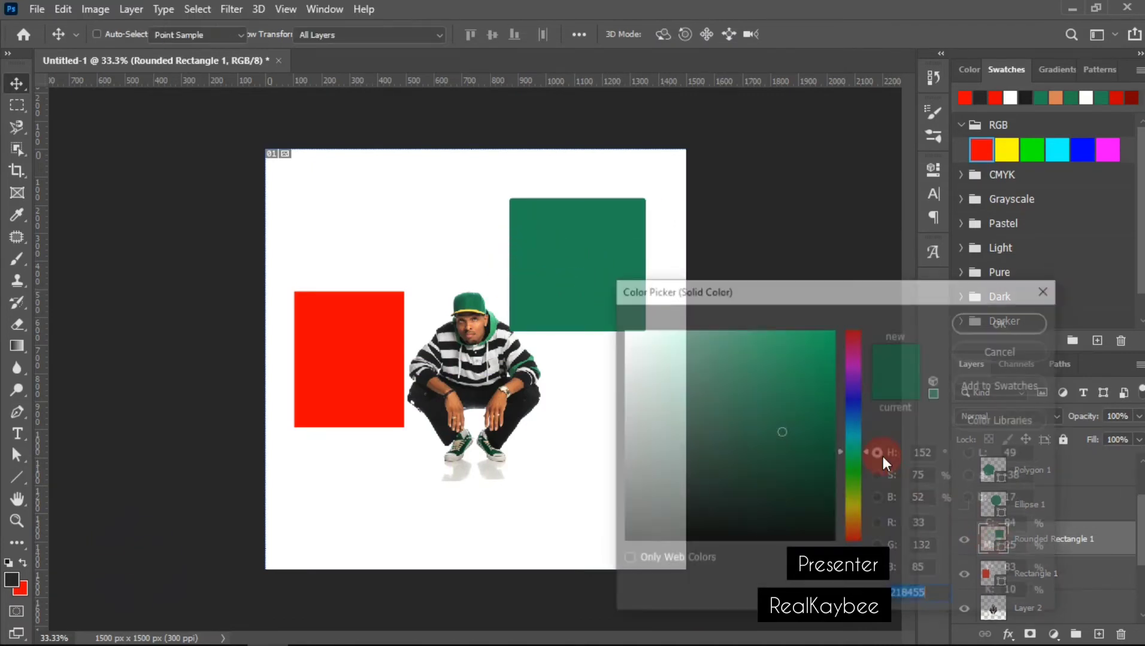
left_click(834, 542)
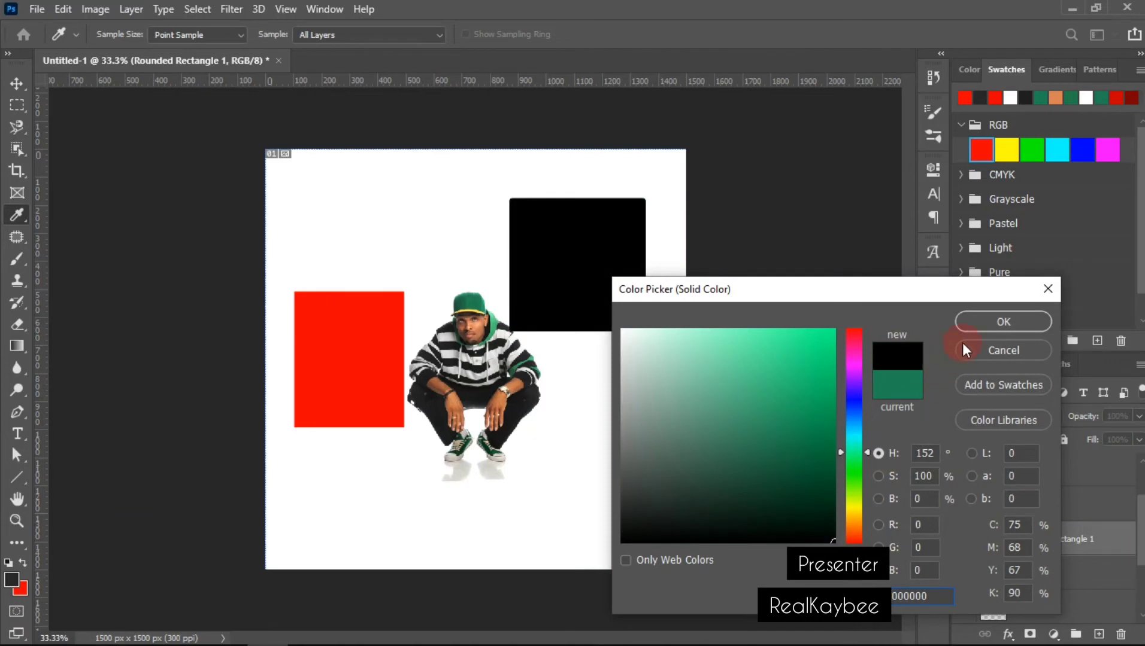
left_click(967, 322)
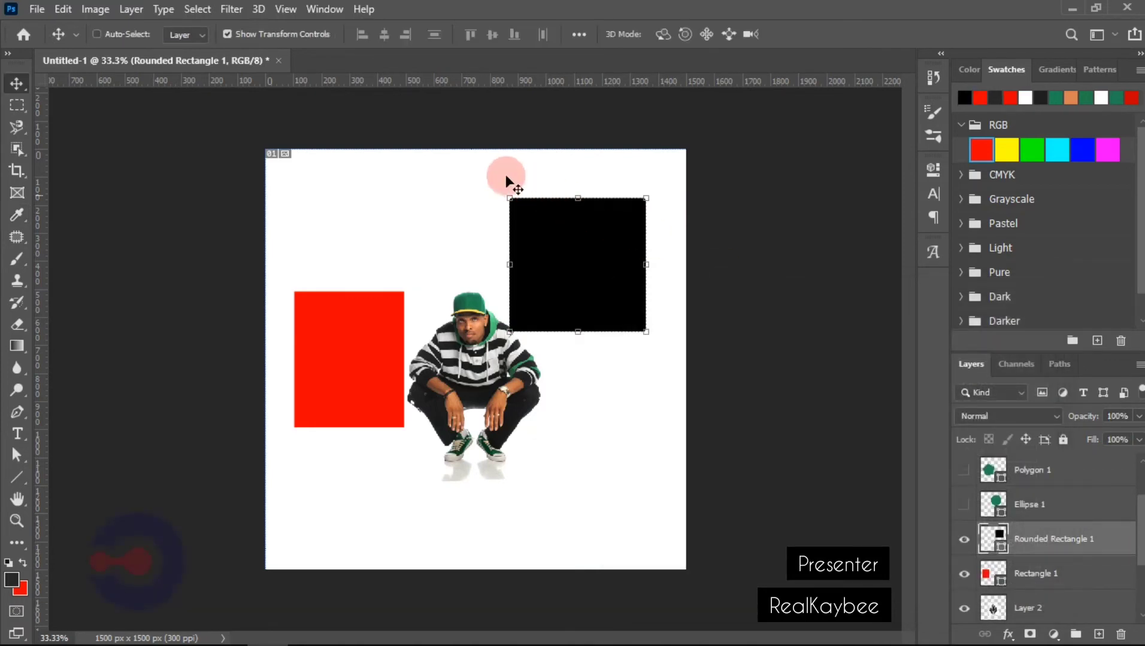
Show the Ellipse 1 layer, shrink the circle and place it below the black square beside the man
left_click(965, 505)
left_click(1023, 508)
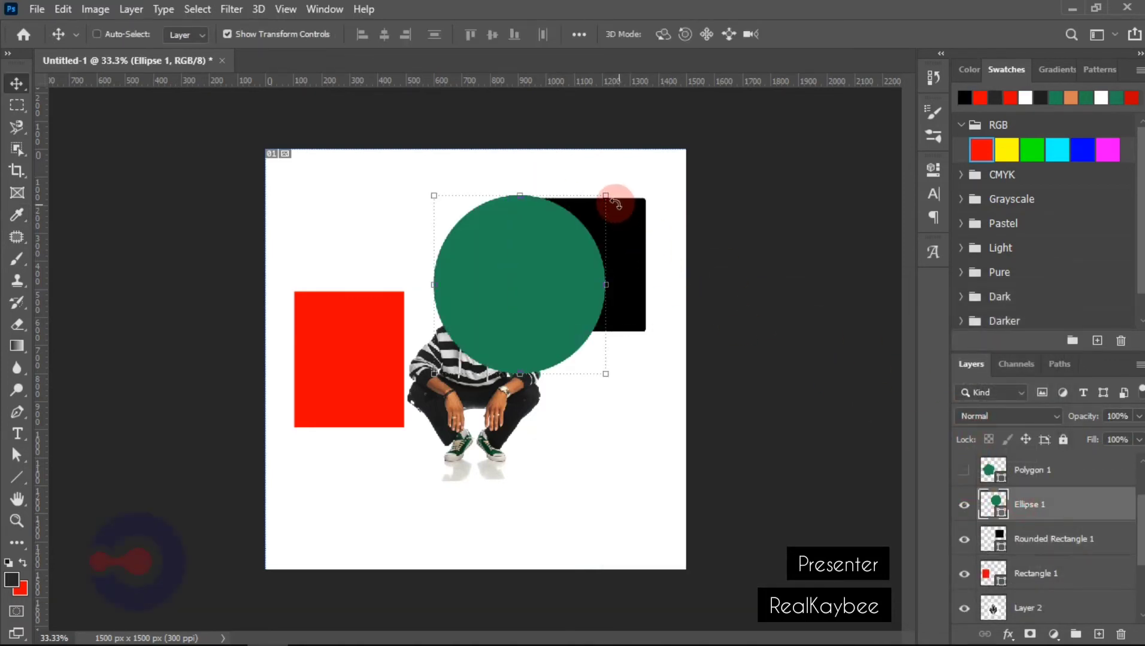
left_click_drag(612, 201, 688, 310)
key("Return")
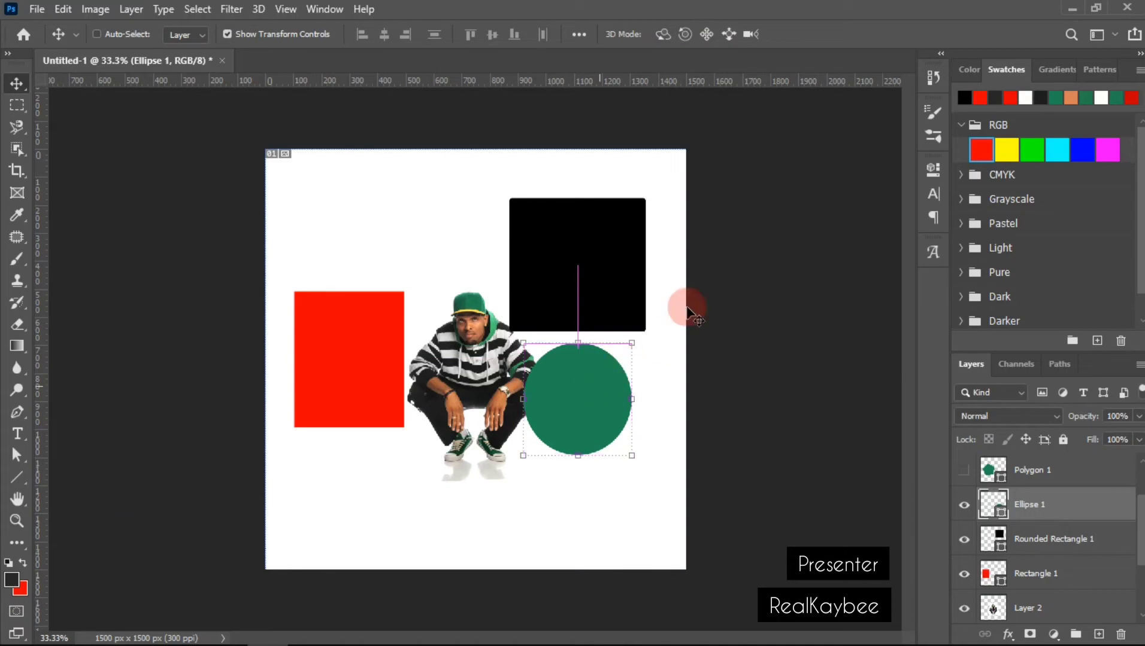
Recolour the circle yellow from the RGB swatches, and change its colour to blue (0018ff)
left_click(1005, 151)
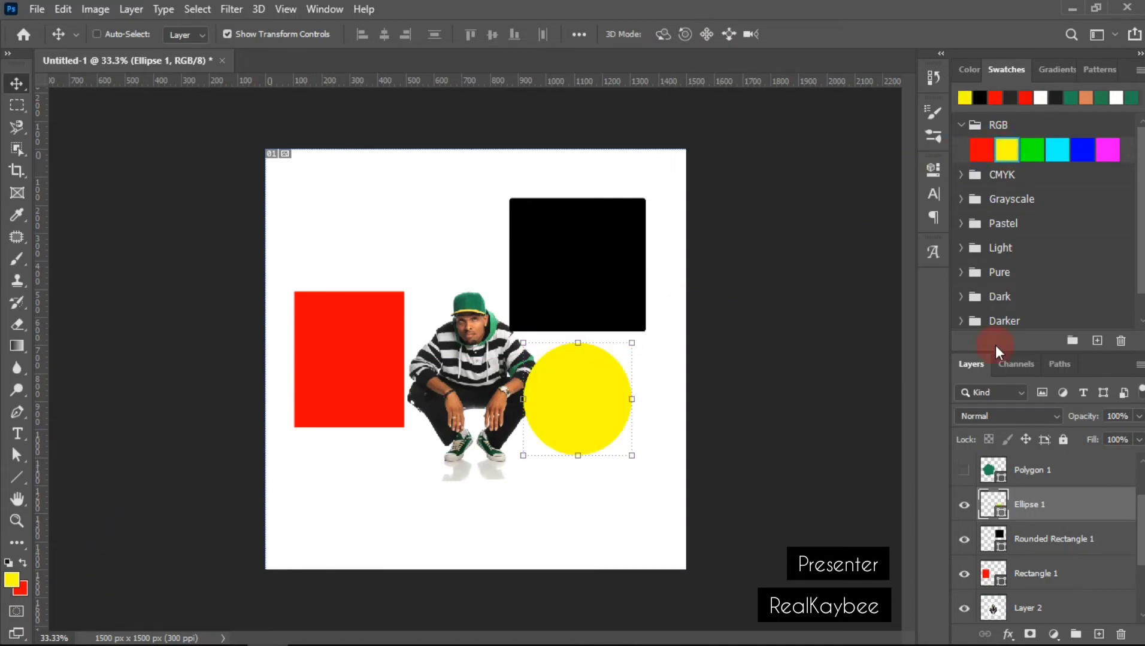
double_click(989, 506)
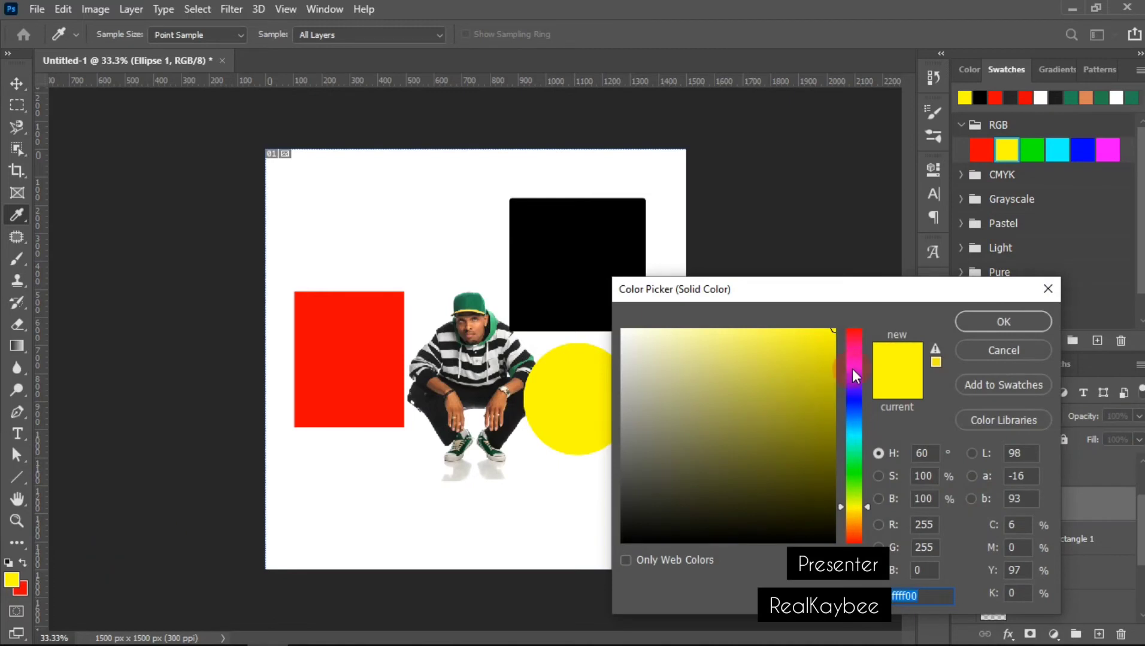
left_click(858, 403)
left_click(1001, 317)
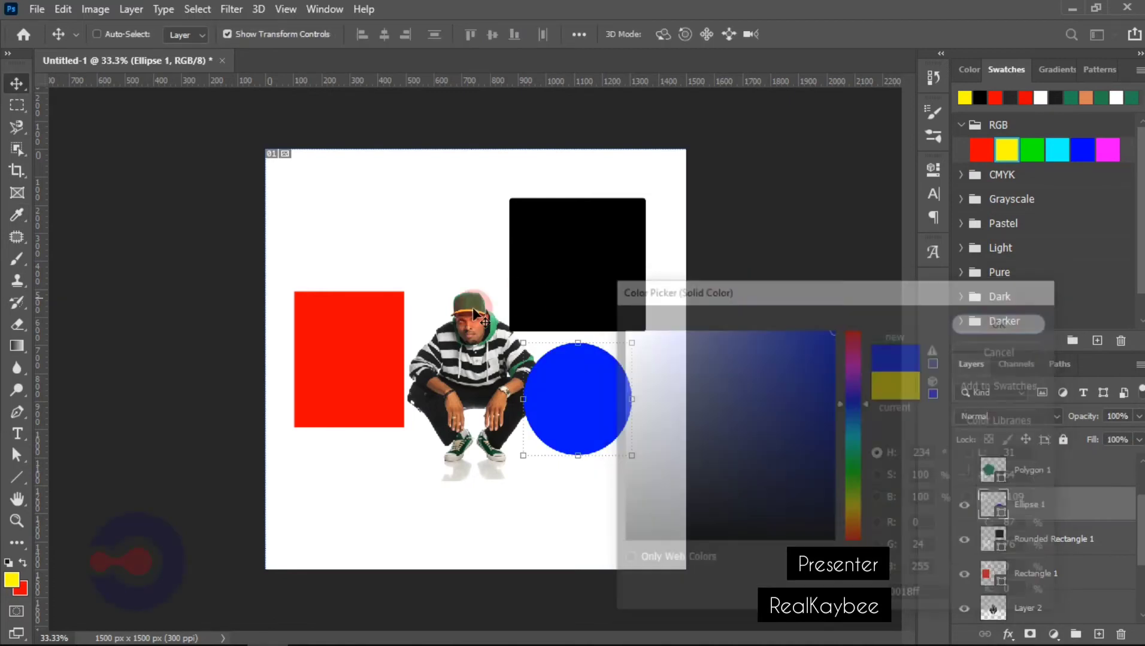
Show the Polygon 1 layer, shrink the pentagon and place it low in front of the man, overlapping the red rectangle
left_click(964, 473)
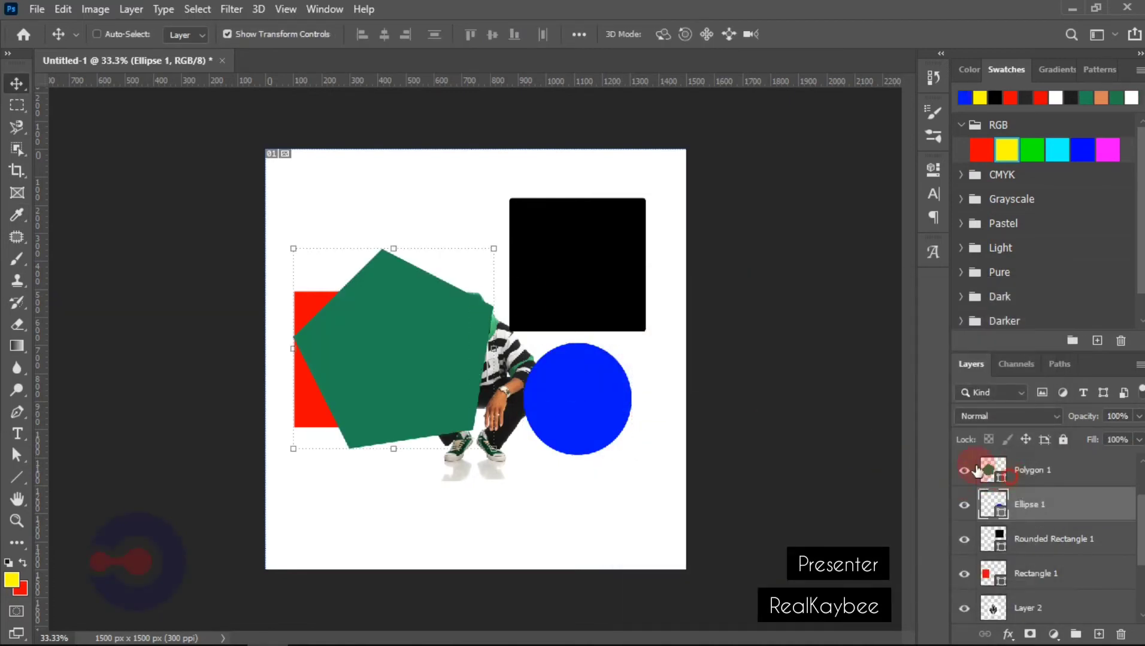
left_click(1031, 470)
left_click_drag(368, 351, 404, 375)
double_click(405, 425)
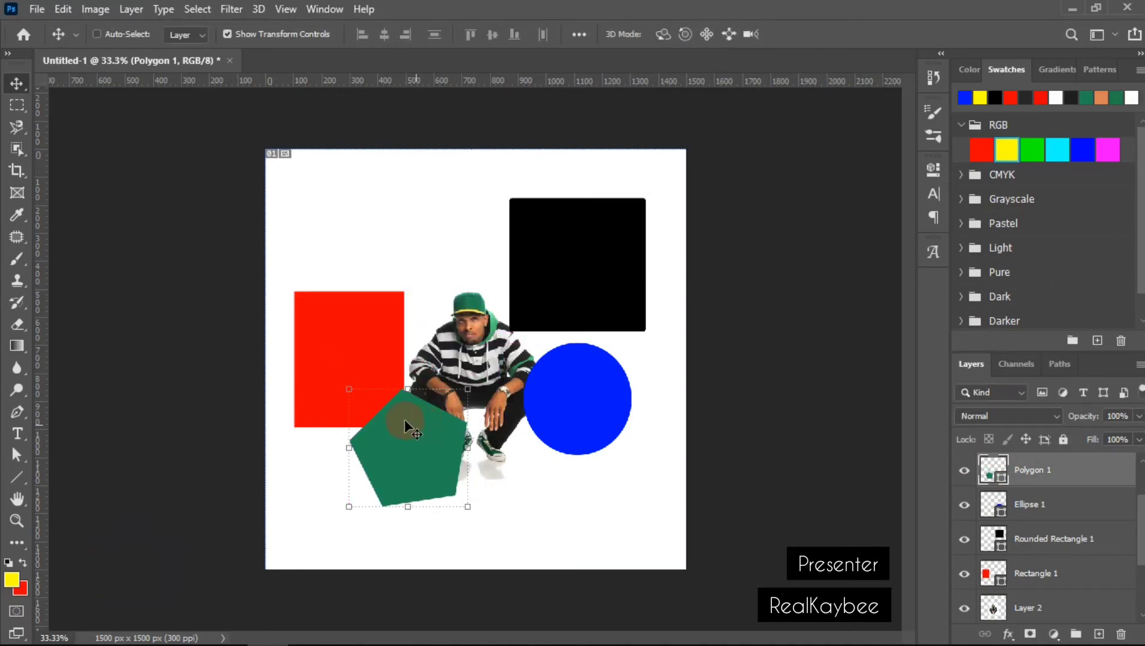
left_click_drag(437, 429, 453, 429)
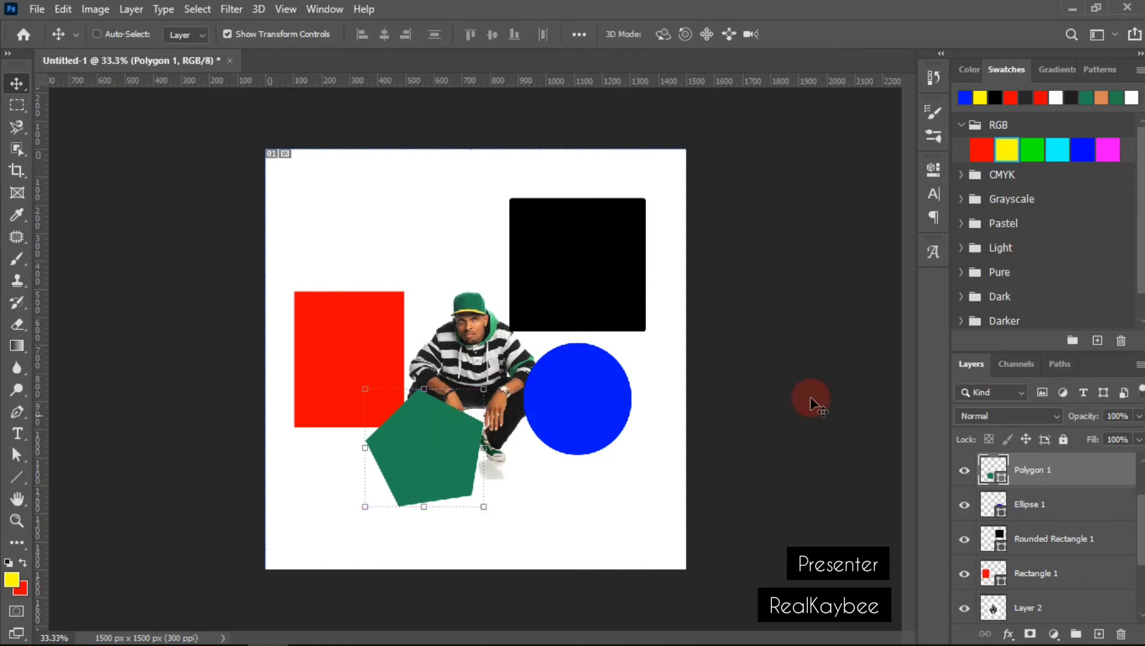
Recolour the green pentagon grey (696969)
double_click(992, 466)
left_click_drag(671, 435, 596, 455)
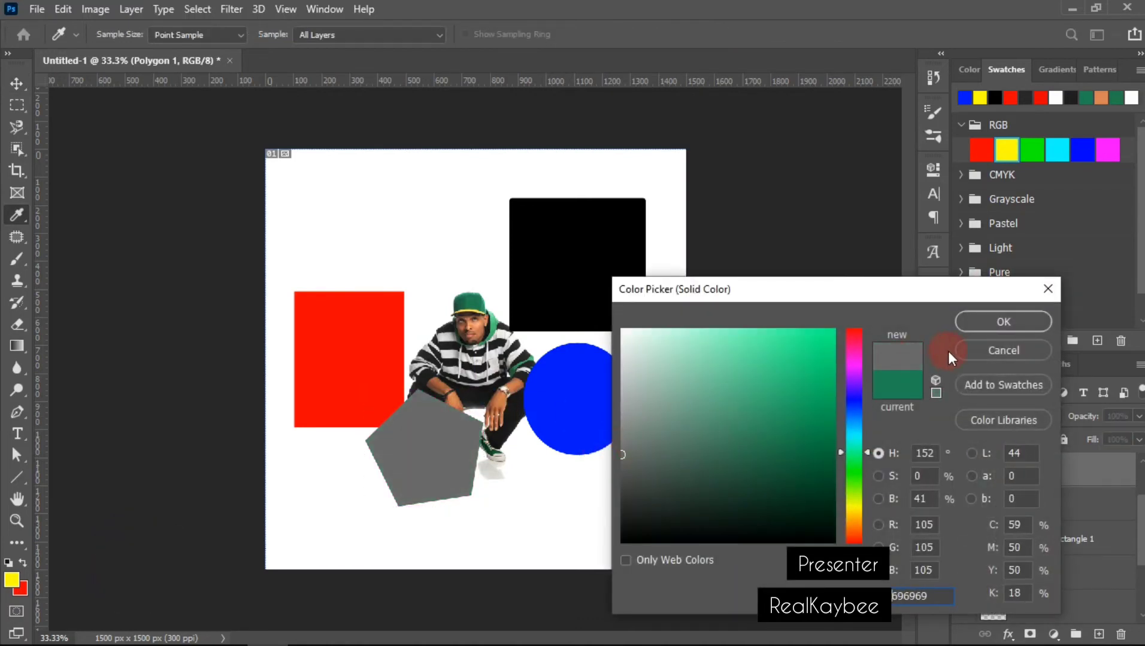
left_click(972, 326)
Select the thin line on the Shape 1 layer, try transforming it, and delete it
scroll(436, 281, "down", 5)
scroll(468, 336, "up", 4)
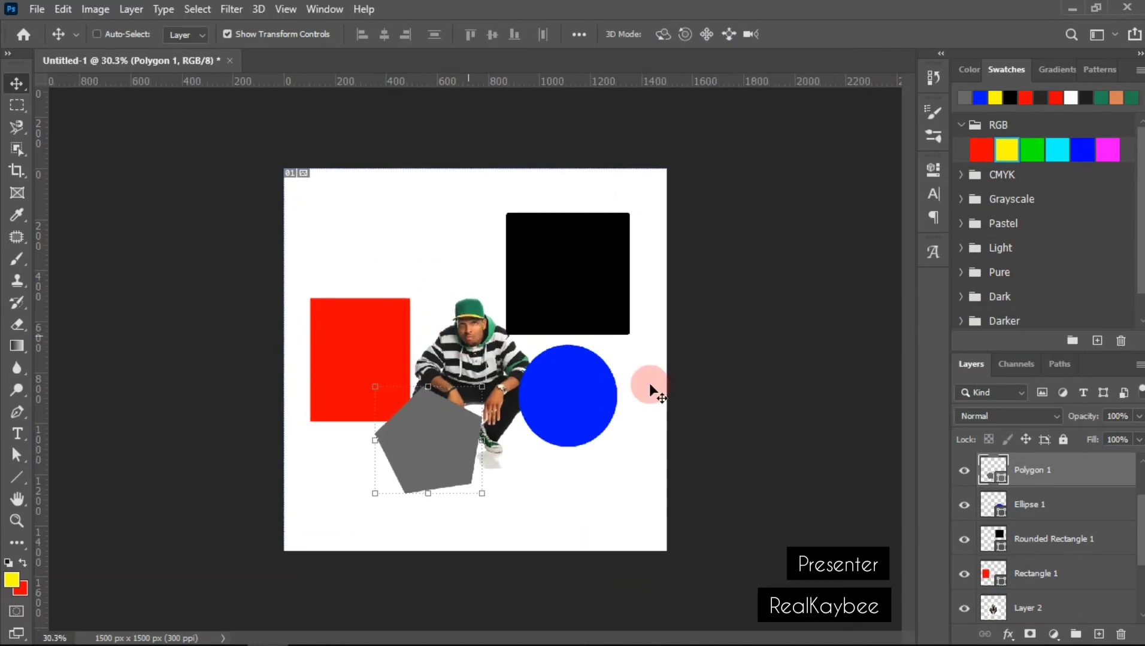
scroll(1018, 502, "up", 2)
left_click(1028, 518)
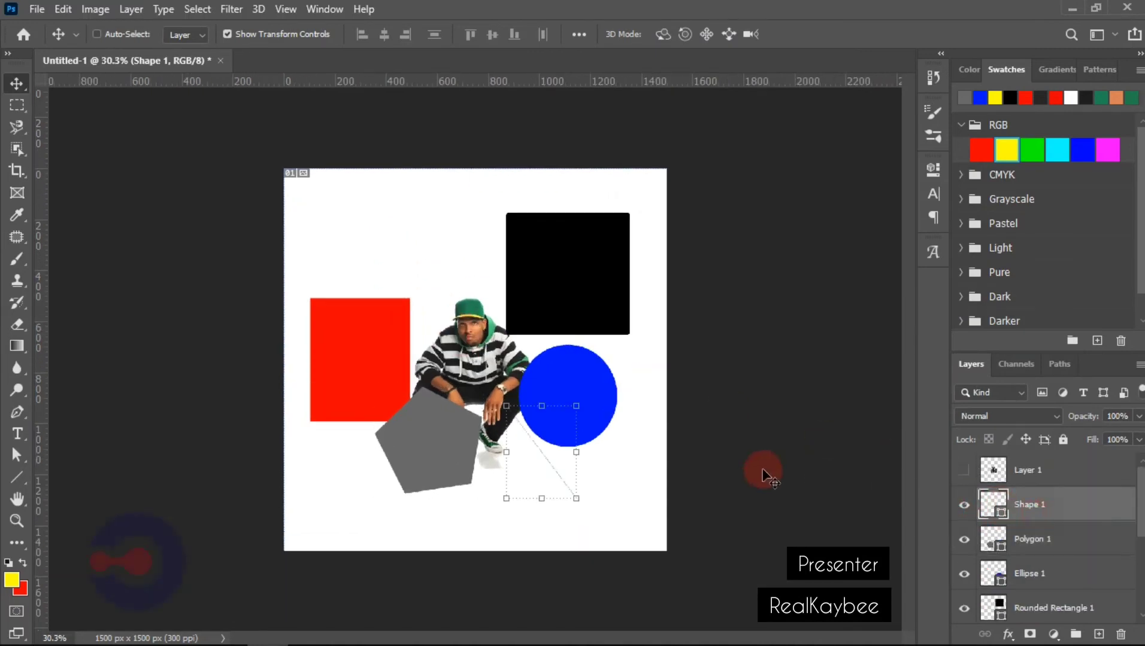
key("ctrl+t")
left_click_drag(580, 493, 518, 384)
key("Return")
key("Delete")
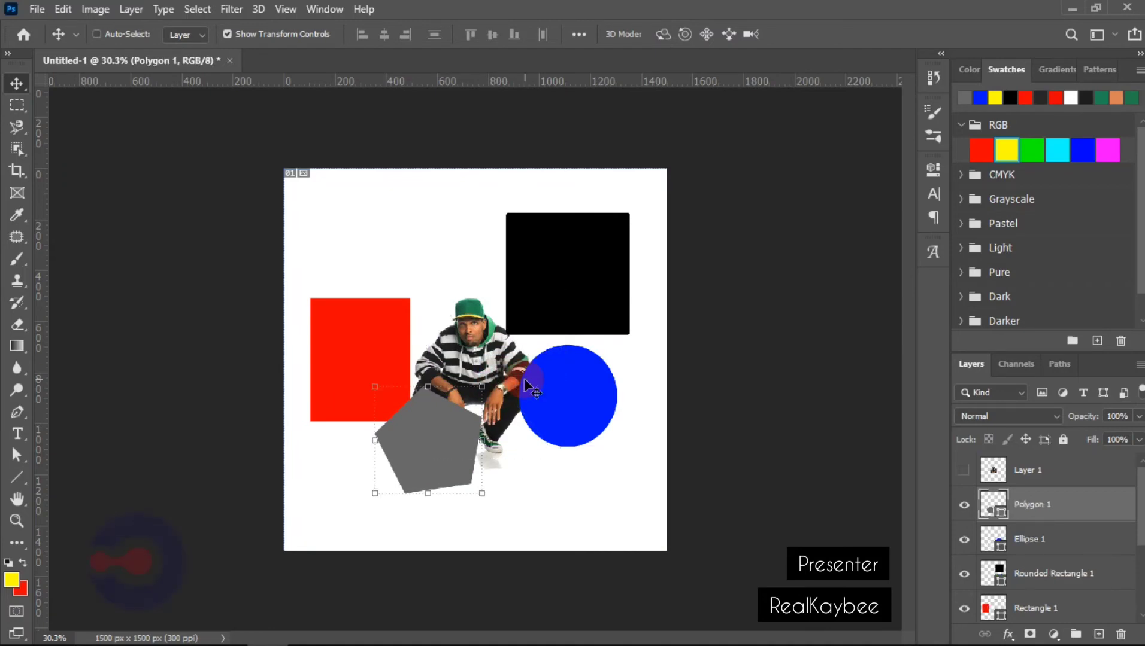
Switch the active shape tool from Line to Rectangle
scroll(378, 383, "down", 4)
scroll(516, 452, "up", 6)
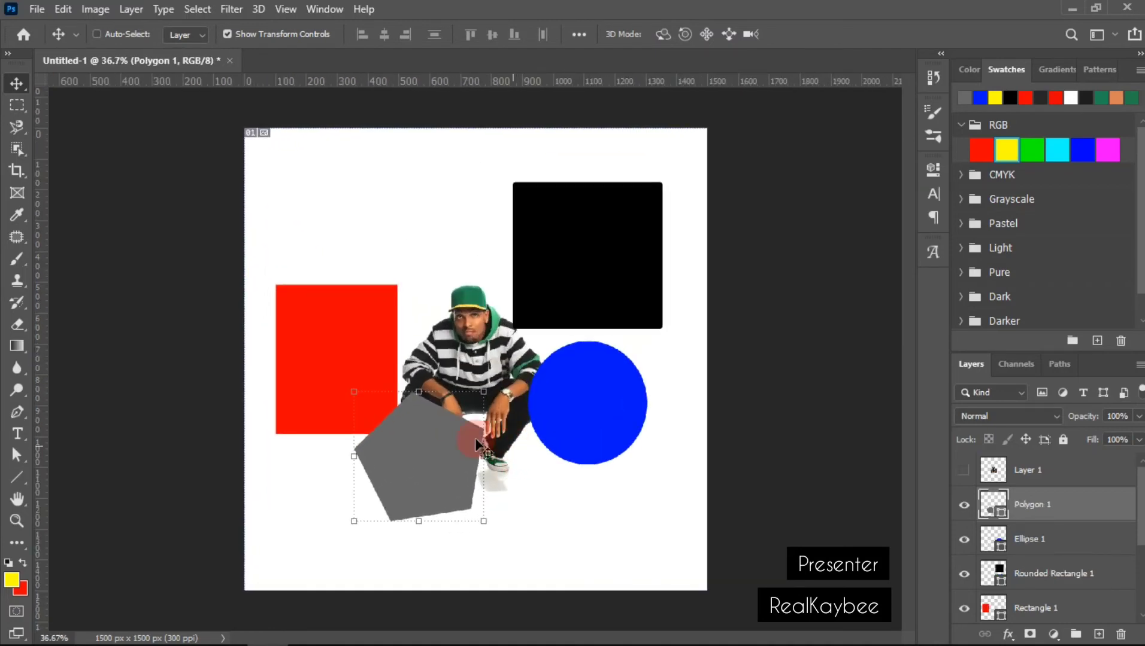
left_click(17, 477)
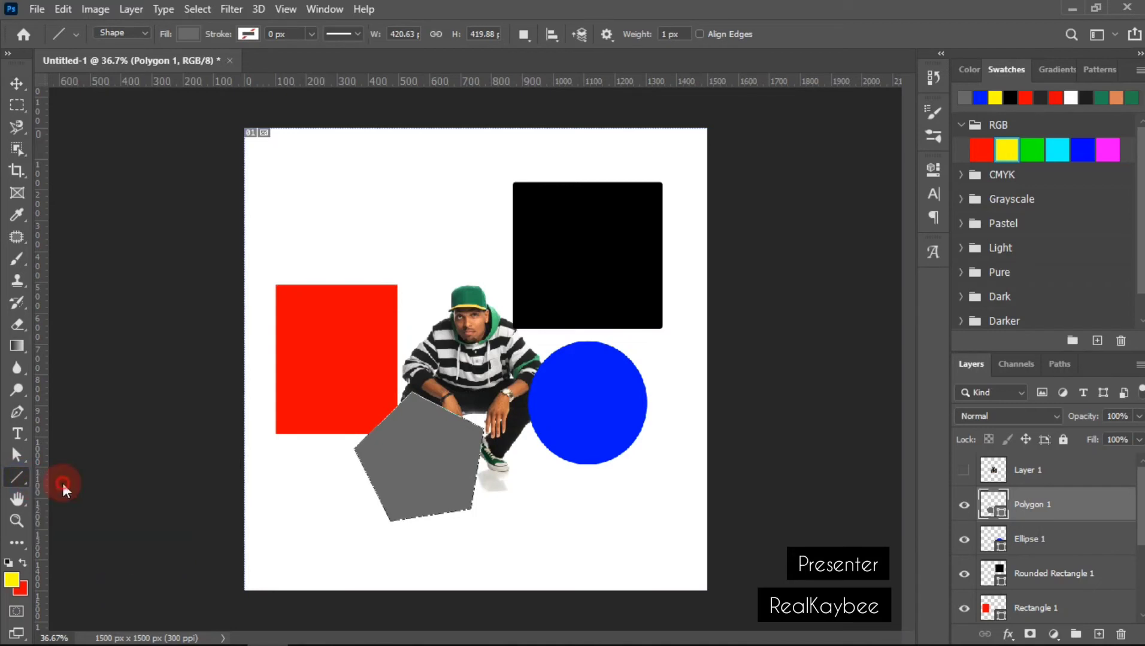
left_click(63, 484)
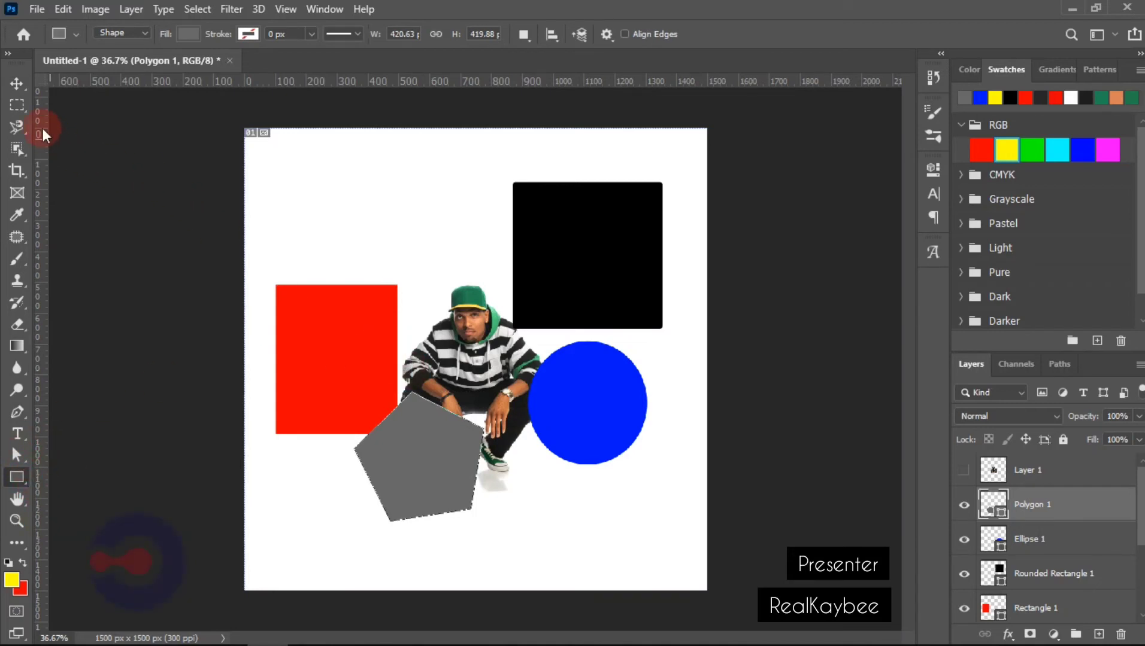
Enlarge the grey pentagon slightly and shift it a little to the right with the Move tool
left_click(18, 87)
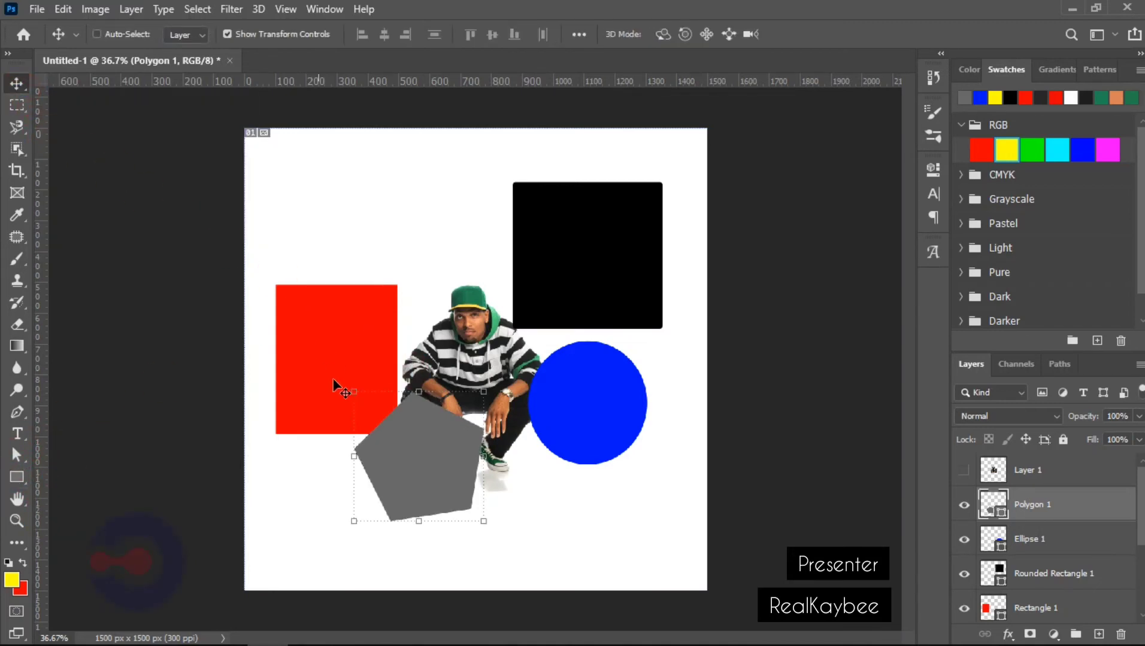
left_click_drag(353, 372, 346, 368)
double_click(398, 455)
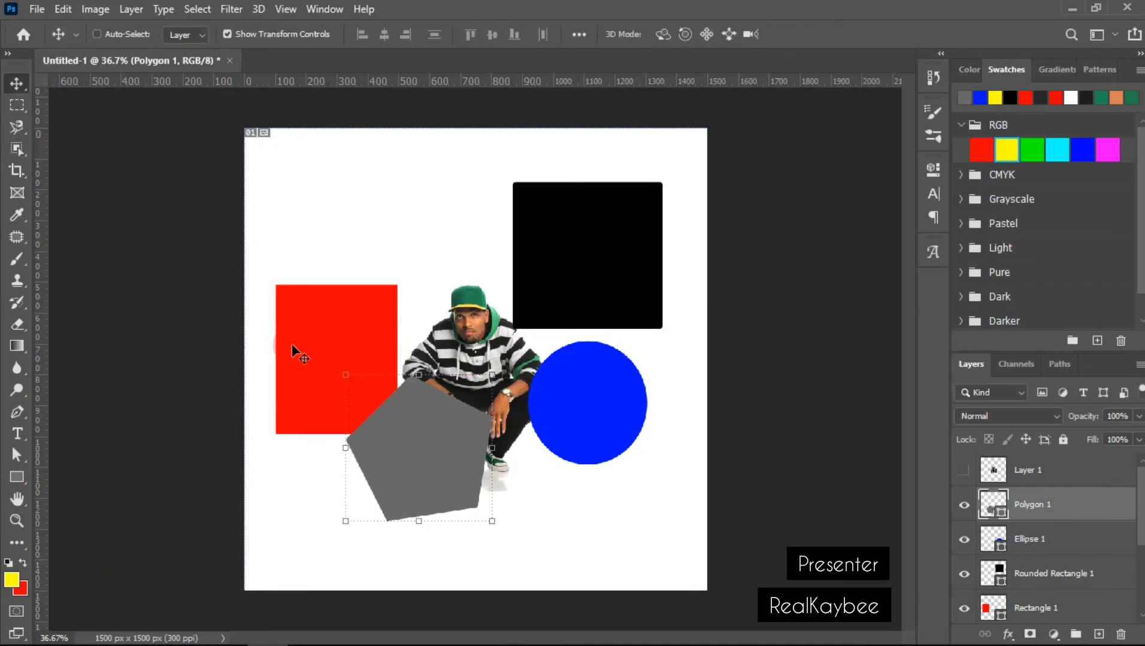
left_click(419, 450)
mouse_move(418, 449)
left_mouse_down()
mouse_move(432, 468)
mouse_move(426, 450)
left_mouse_up()
Add the horizontal text "BASIC TOOLS" above the red rectangle and shift it slightly down and to the left
left_click(16, 433)
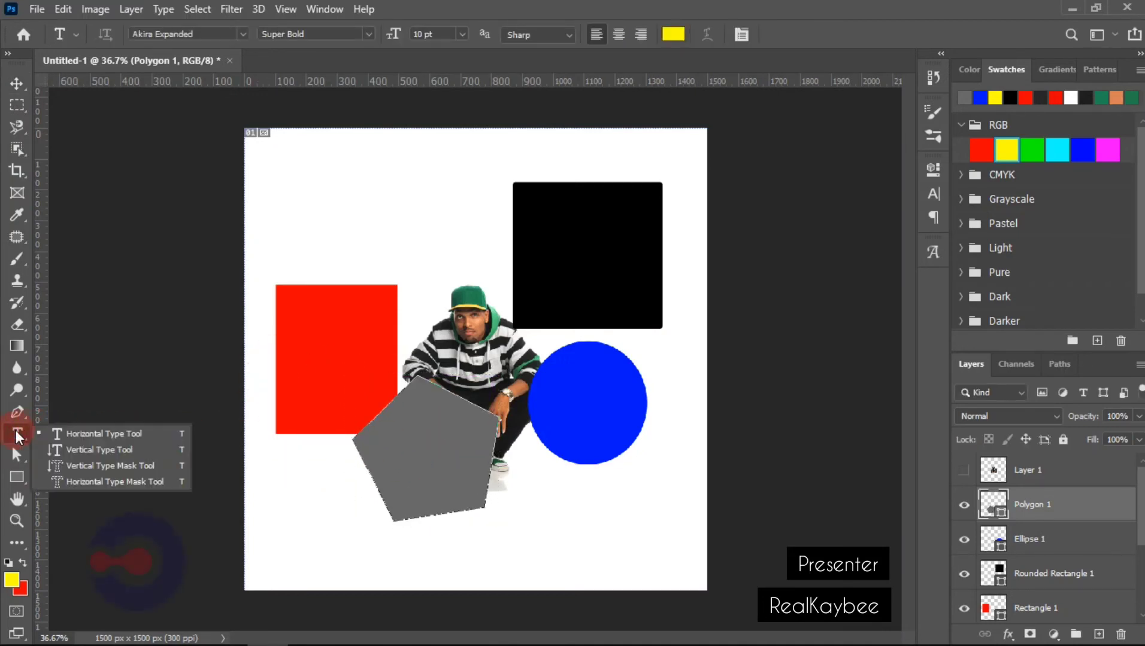
left_click(346, 200)
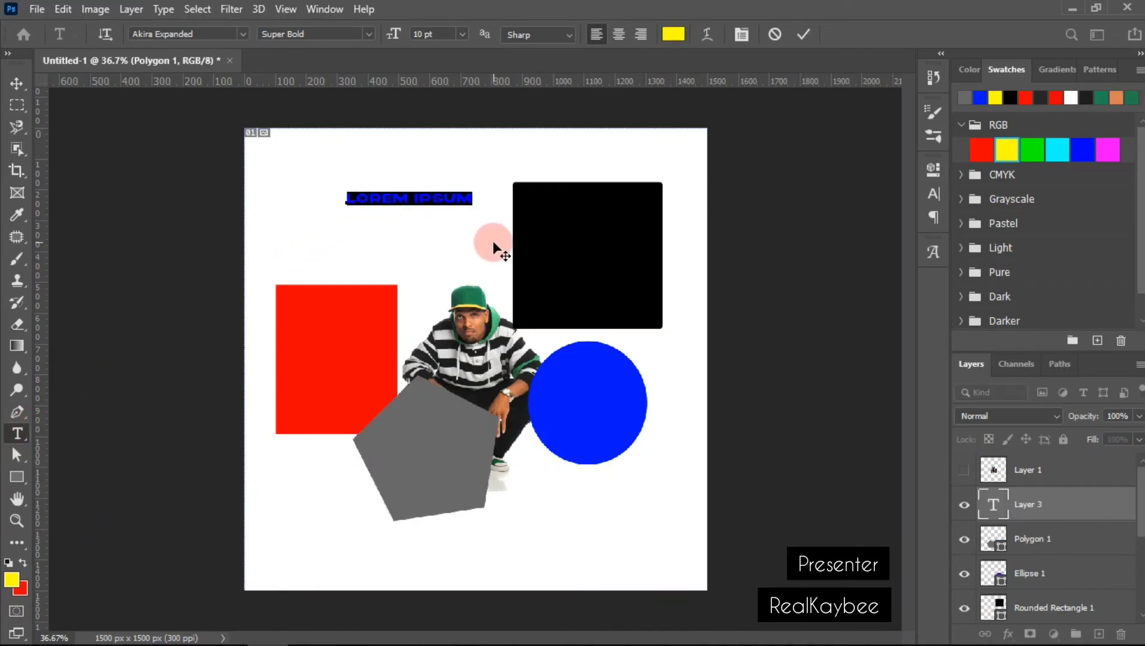
key("BackSpace")
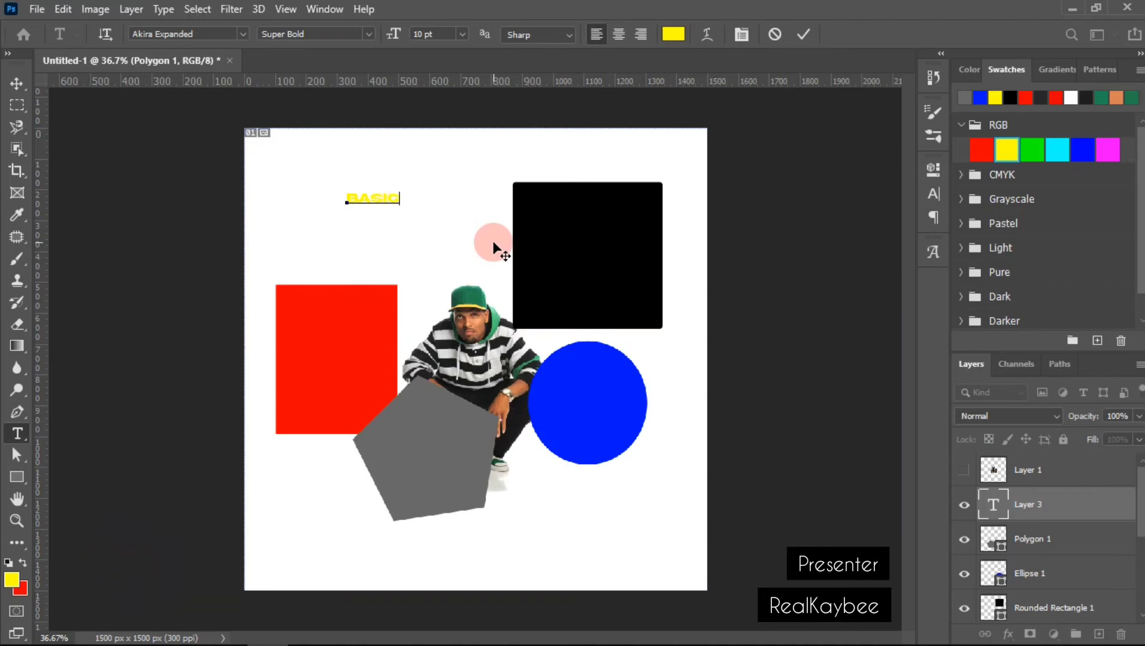
type("BASIC TOOLS")
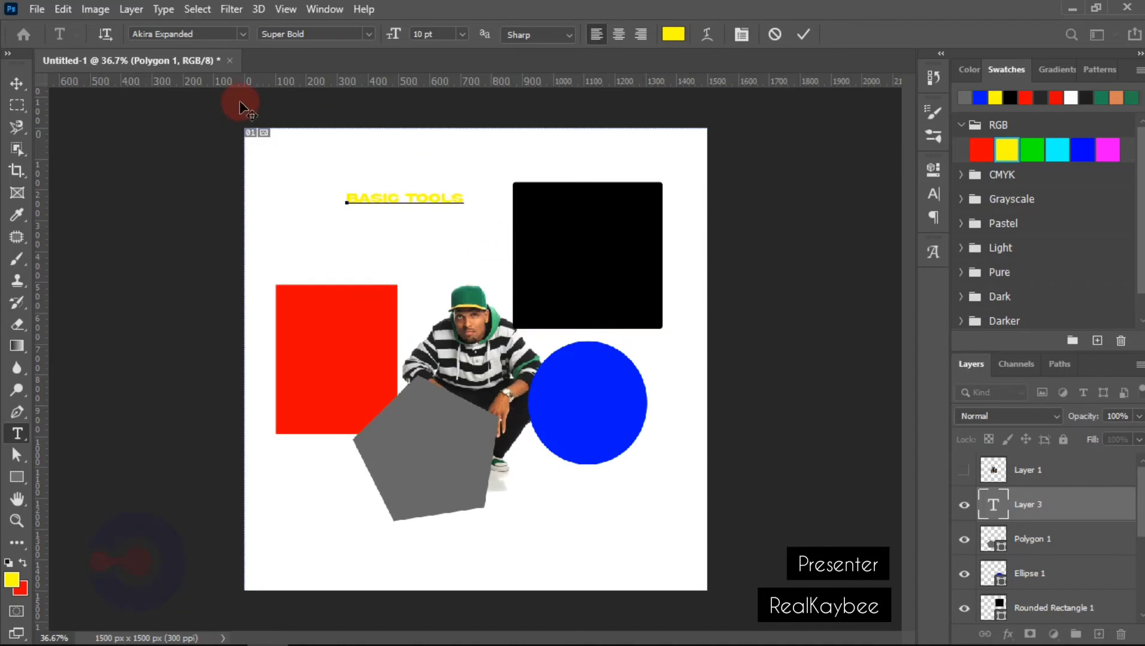
left_click(17, 85)
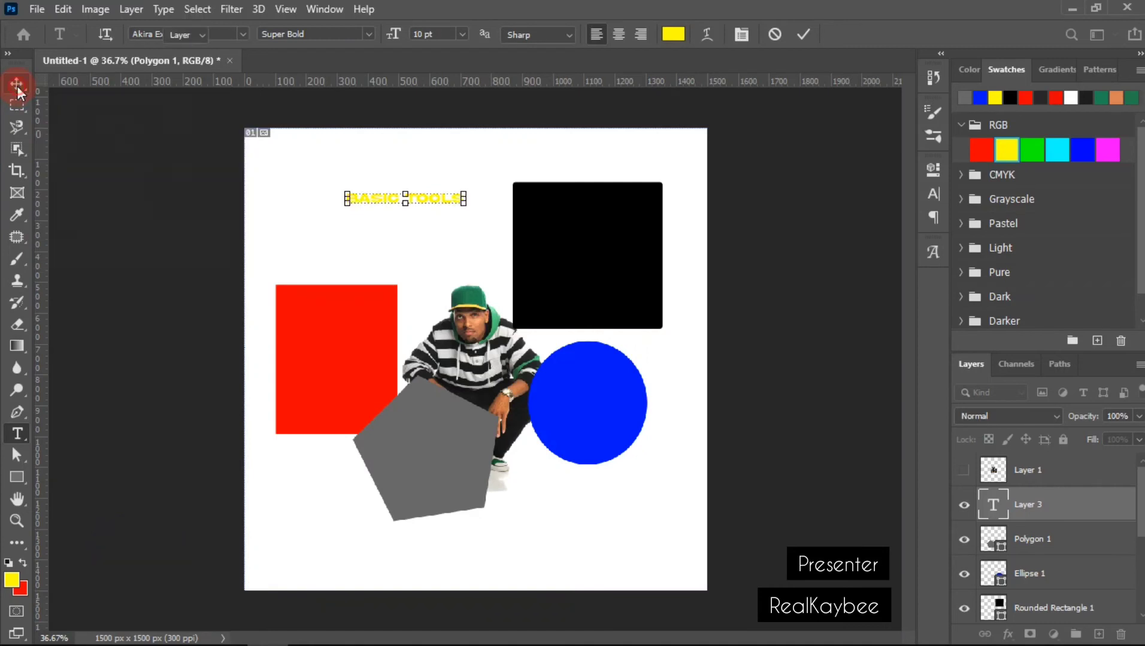
mouse_move(446, 202)
left_mouse_down()
mouse_move(386, 212)
mouse_move(442, 217)
mouse_move(409, 198)
mouse_move(430, 209)
left_mouse_up()
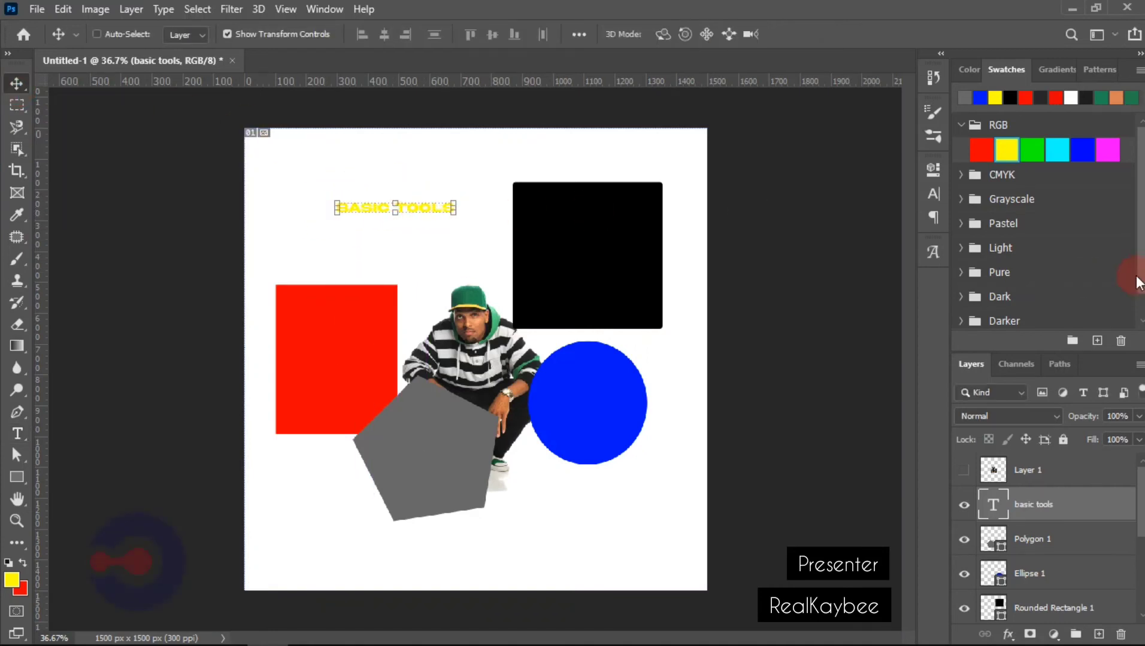
Recolour the "BASIC TOOLS" text with the red RGB swatch, and try black in the text Color Picker before setting it to red
left_click(982, 152)
left_click(896, 456)
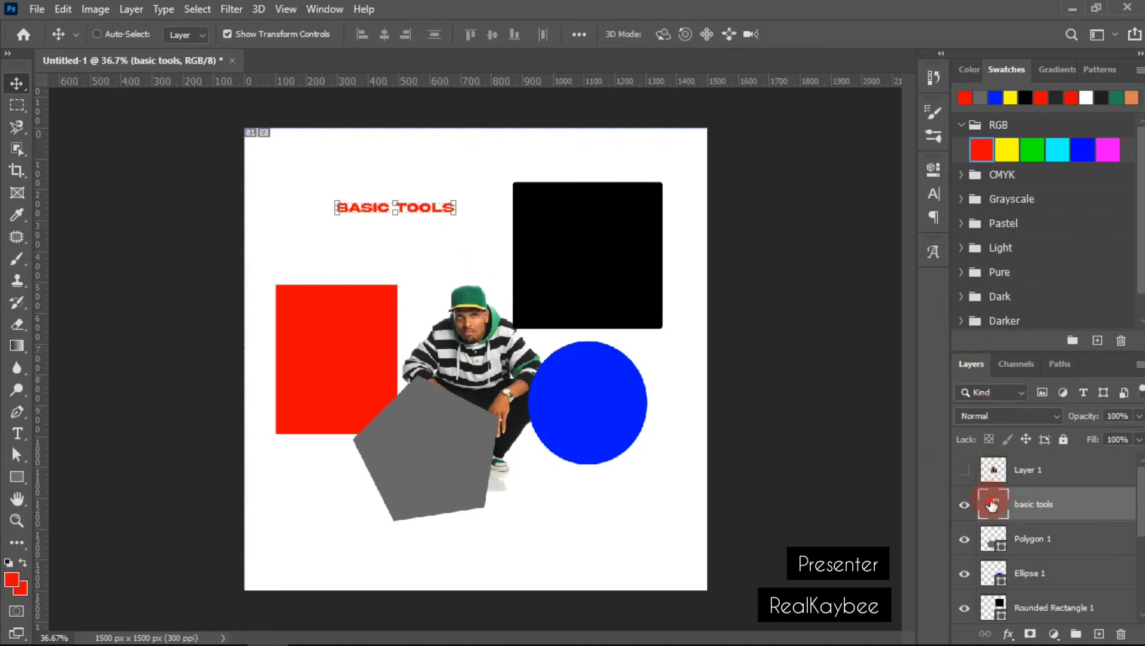
double_click(992, 506)
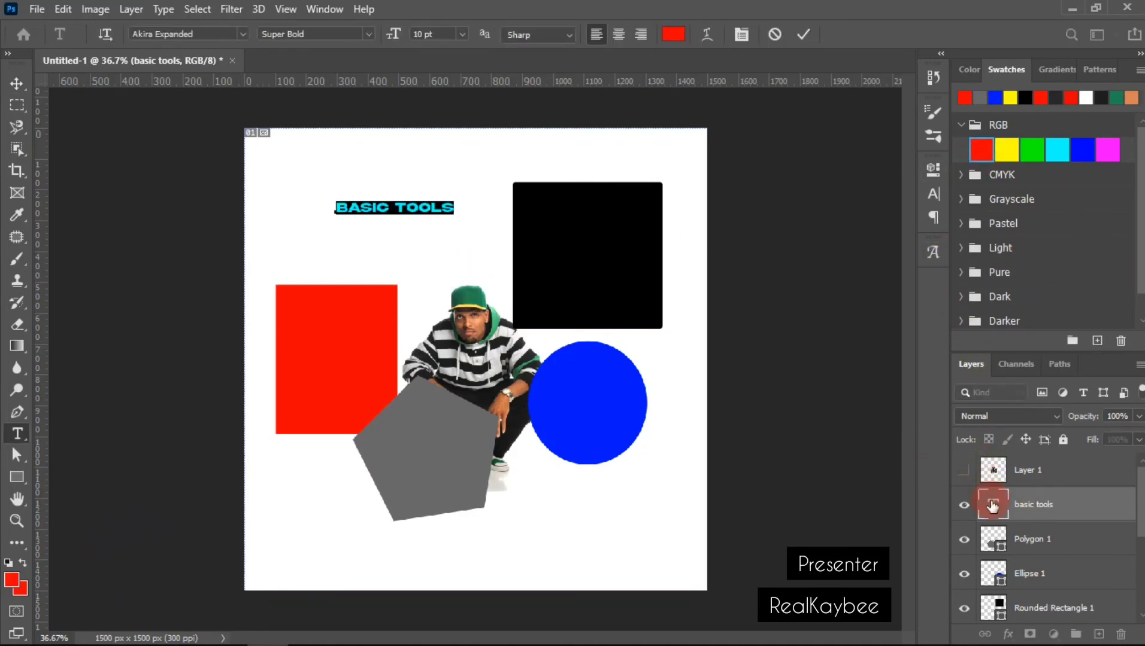
left_click(671, 37)
left_click_drag(700, 394, 584, 551)
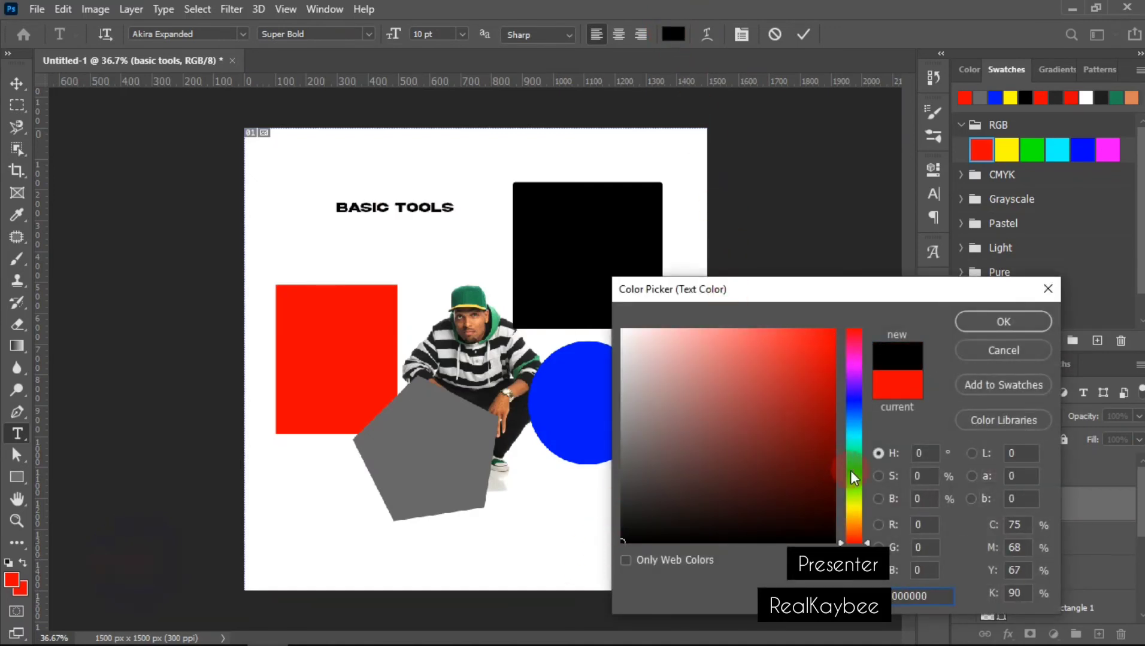
mouse_move(853, 478)
left_mouse_down()
mouse_move(853, 390)
mouse_move(815, 391)
mouse_move(827, 478)
mouse_move(764, 434)
mouse_move(838, 302)
mouse_move(734, 347)
mouse_move(582, 258)
left_mouse_up()
left_click_drag(697, 383, 587, 563)
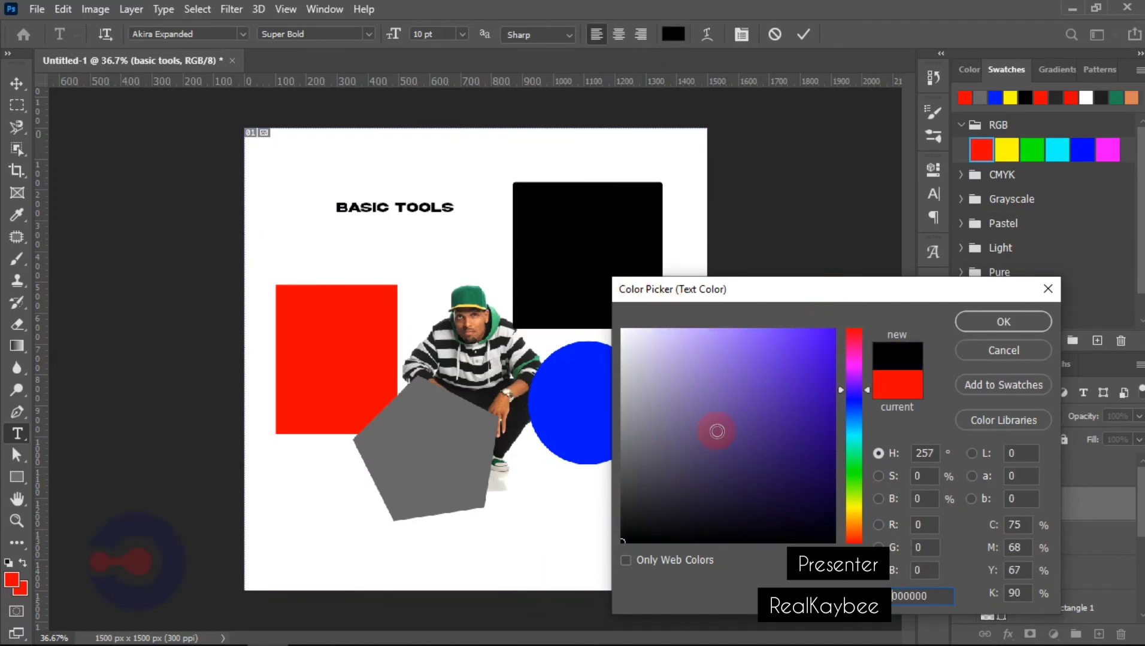
left_click(877, 392)
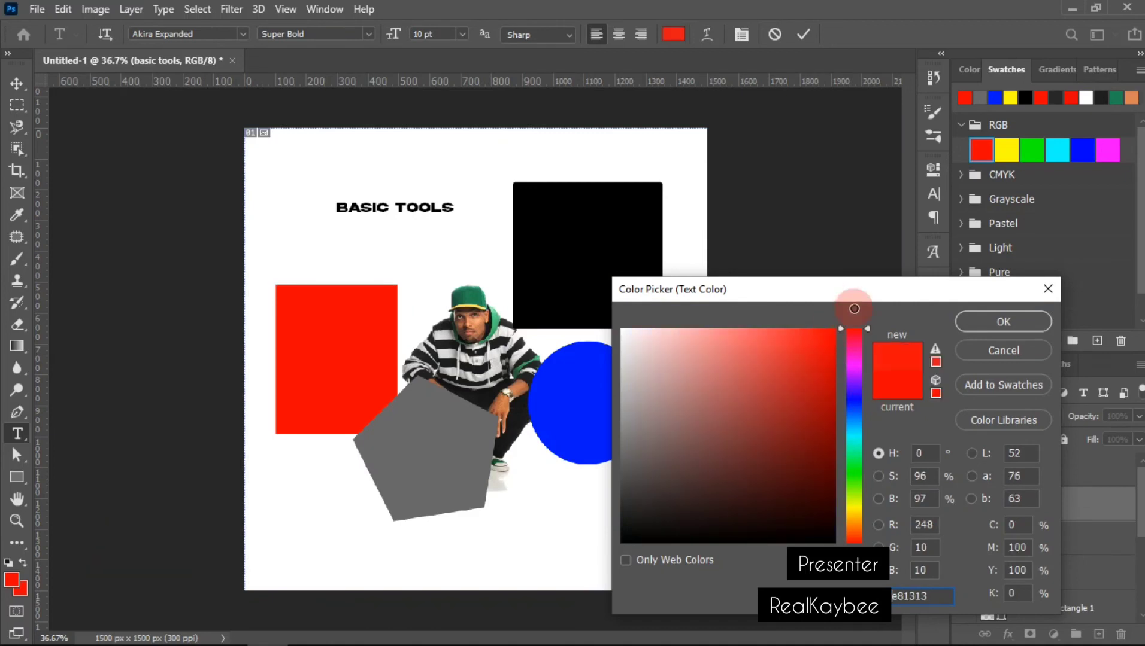
left_click(967, 322)
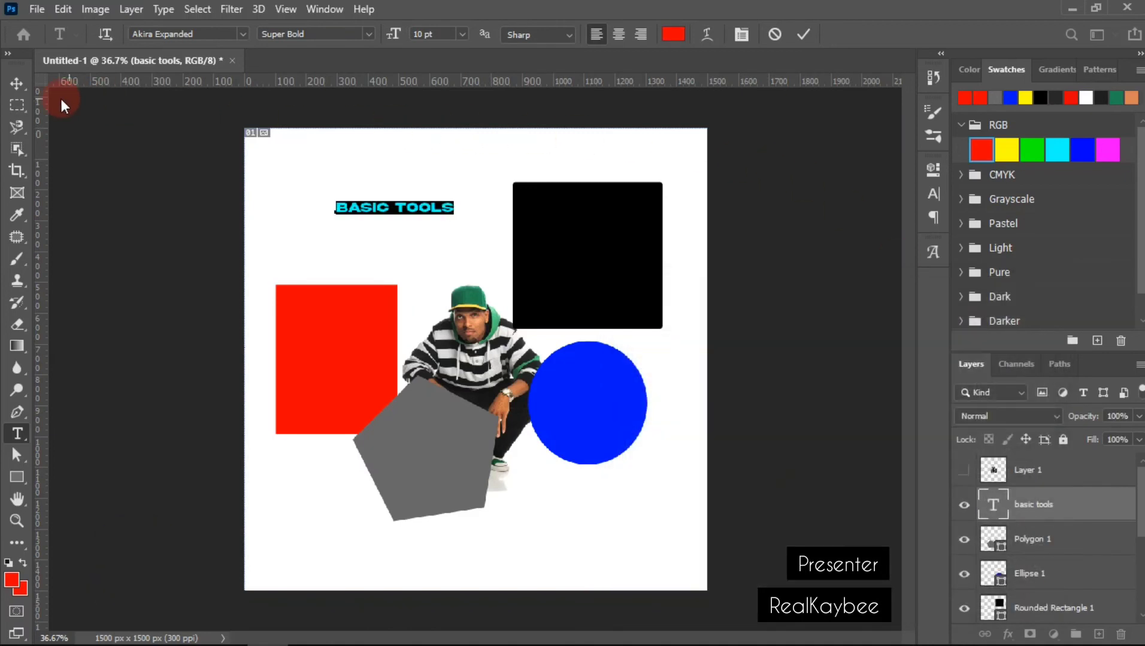
Enlarge the "BASIC TOOLS" text proportionally to about 15 pt with Free Transform
left_click(17, 85)
key("ctrl+t")
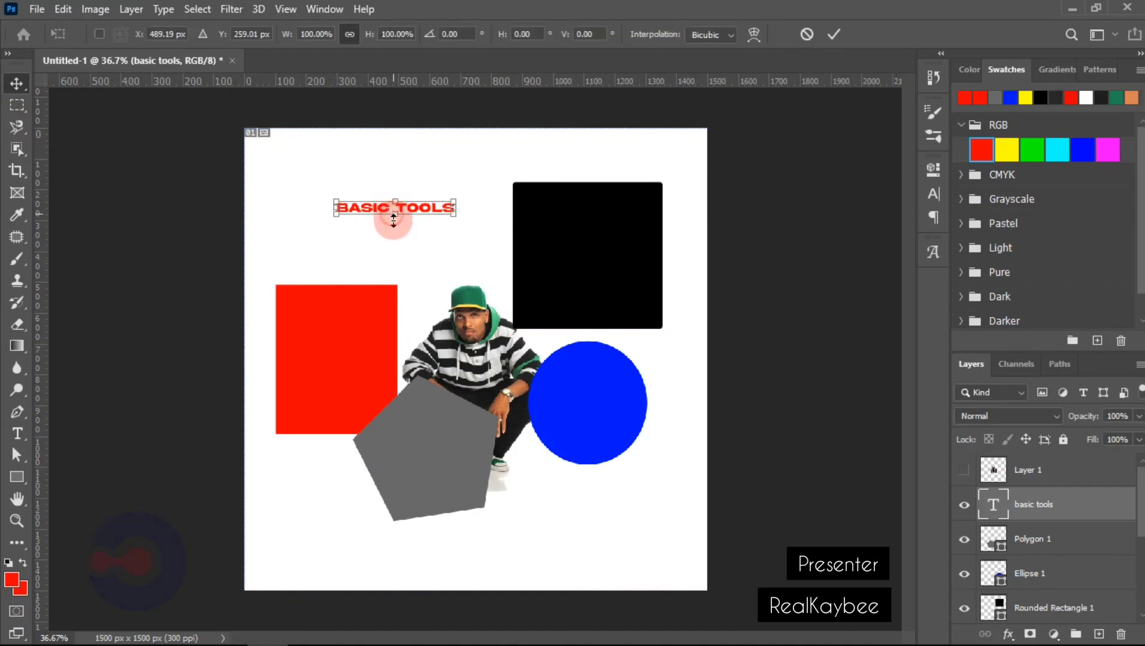
left_click_drag(389, 219, 432, 212)
key("Return")
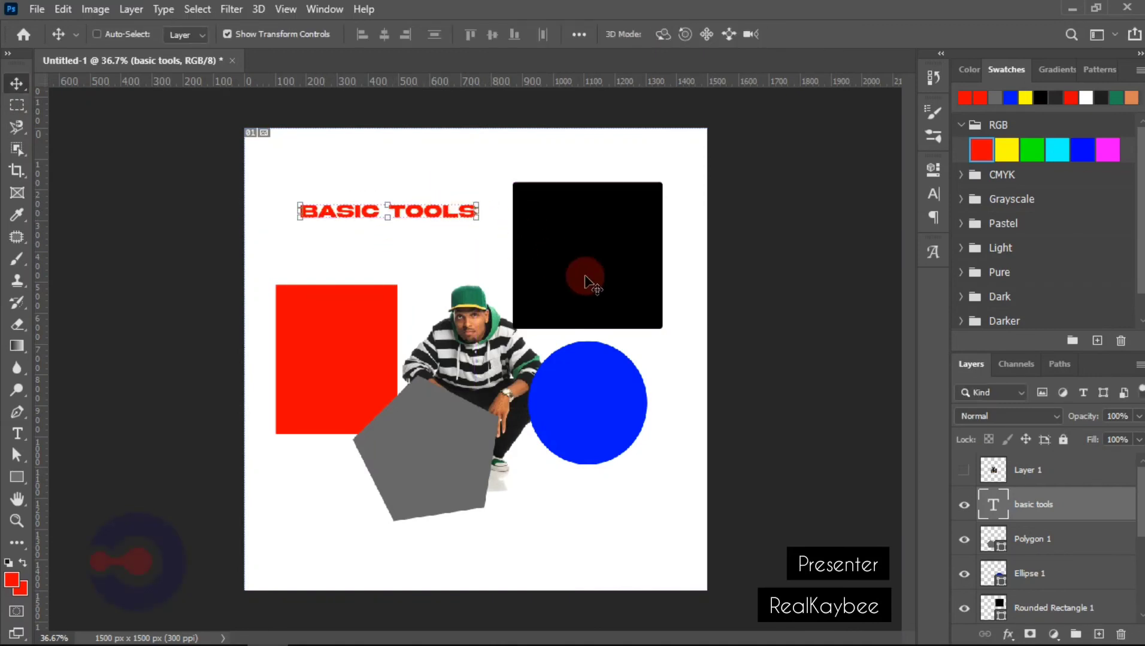
Change the font of the "BASIC TOOLS" text to Montserrat in the Bold Italic style
double_click(1001, 506)
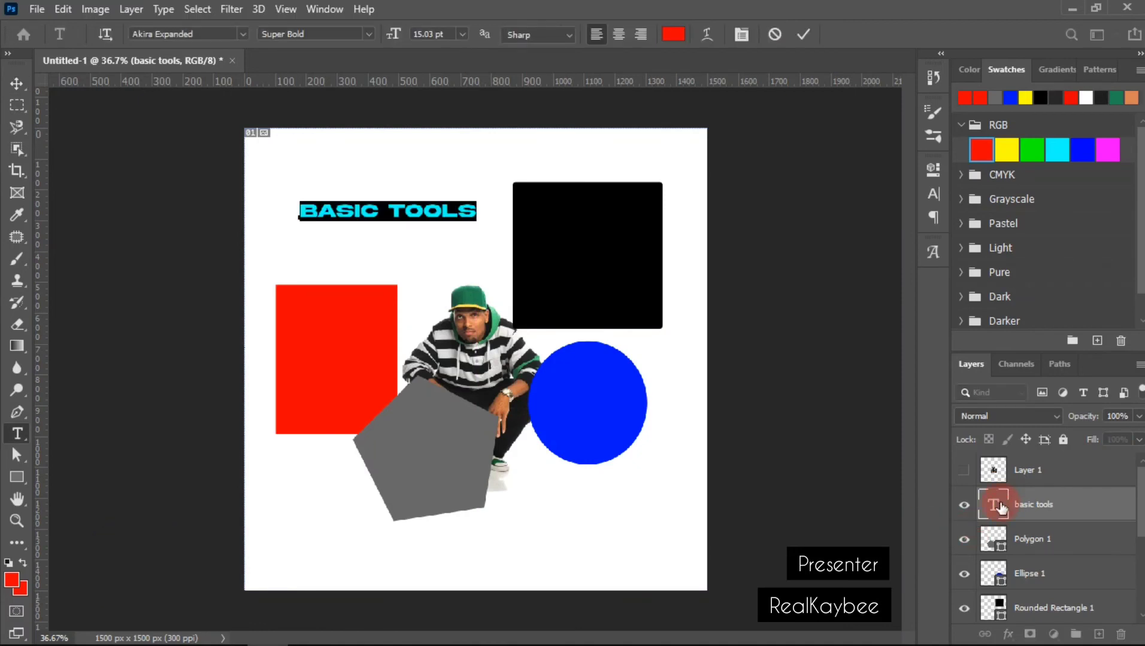
left_click(242, 33)
left_click(242, 88)
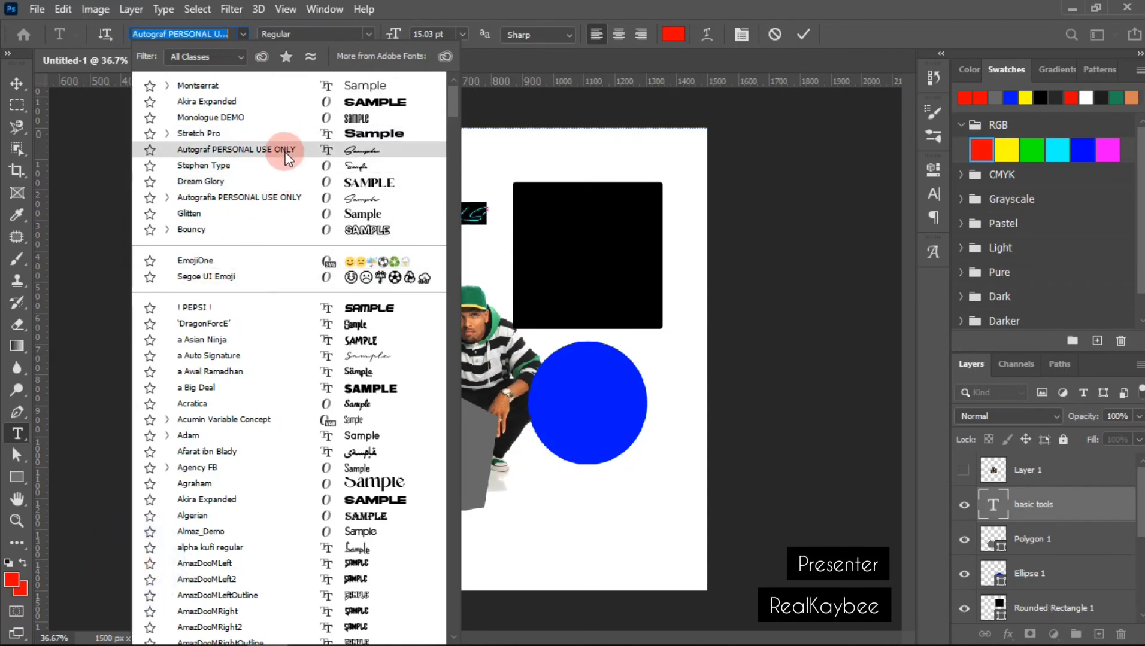
left_click(296, 88)
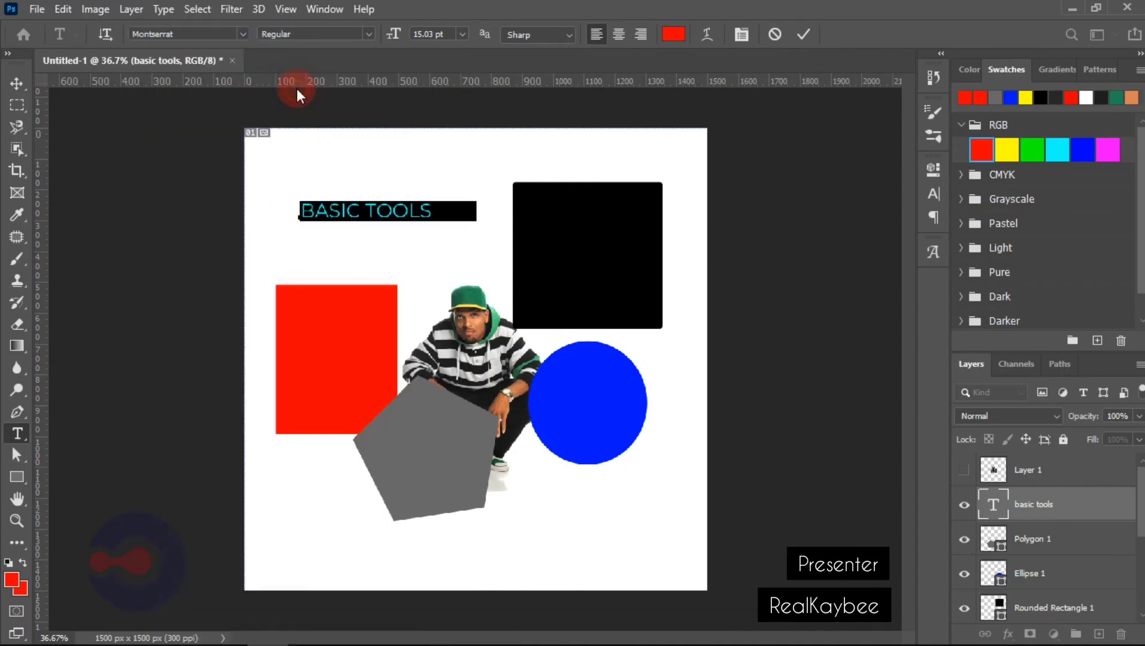
left_click(368, 34)
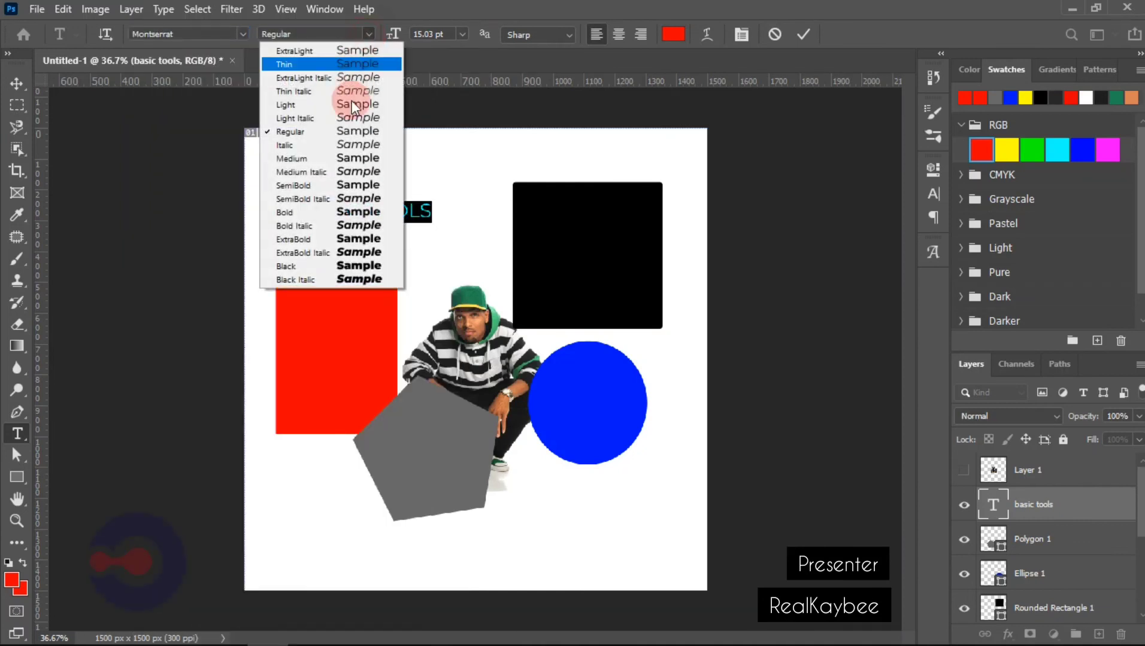
left_click(316, 226)
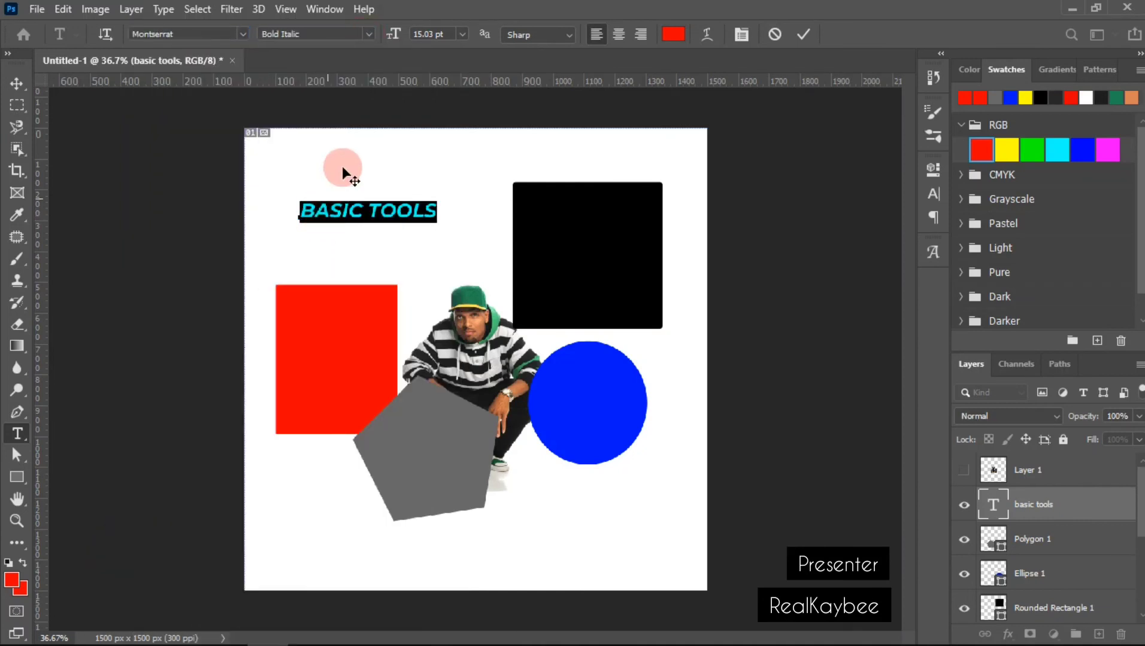
Try font sizes of 16, 72 and 11 pt on the "BASIC TOOLS" text and set it to 16 pt
left_click(462, 36)
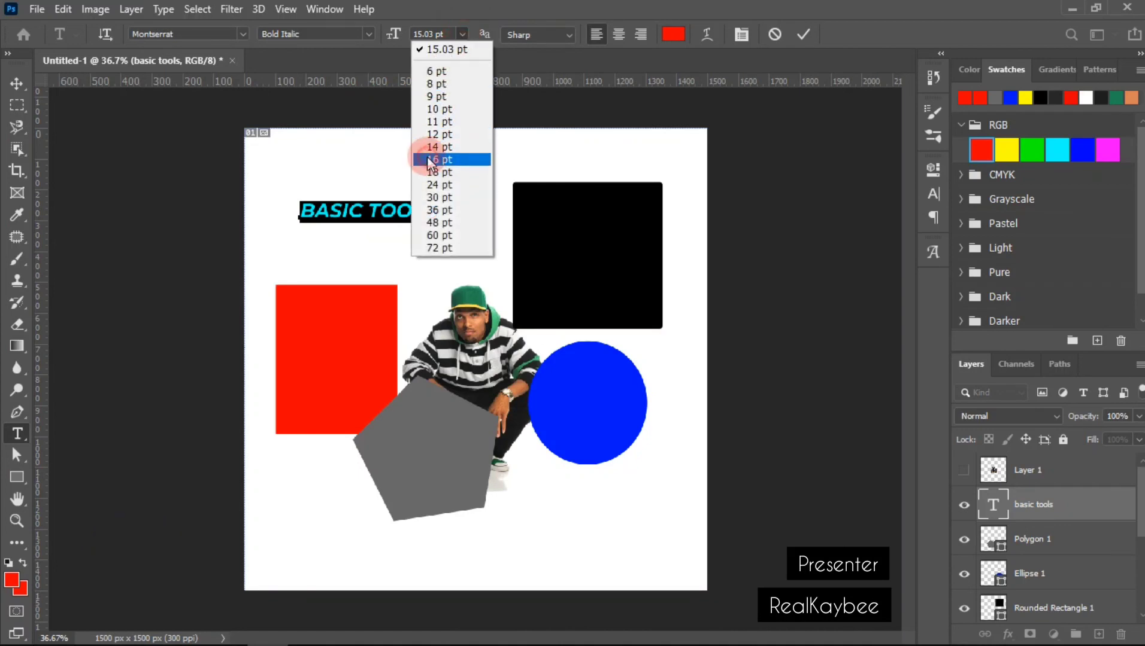
left_click(427, 156)
left_click(462, 34)
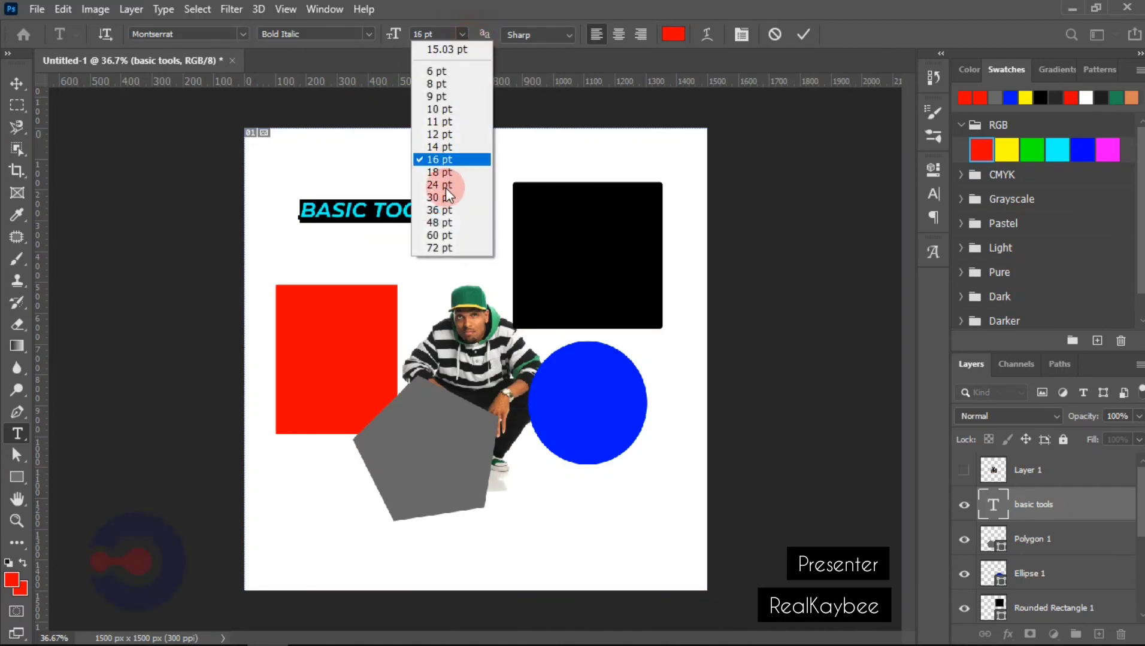
left_click(441, 245)
left_click(461, 35)
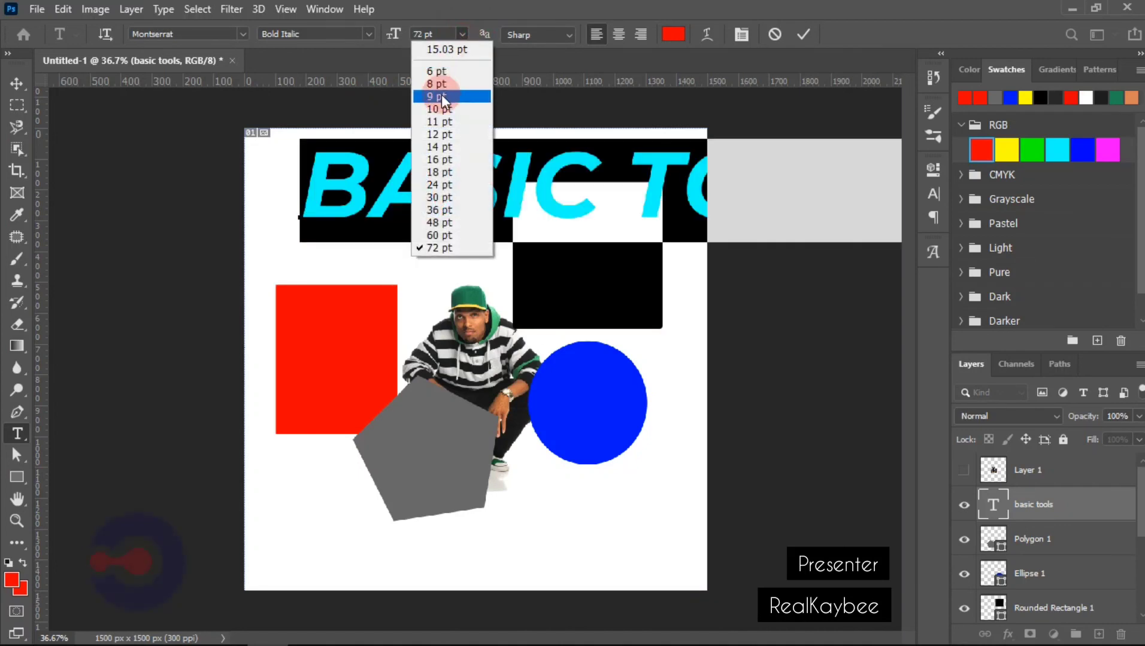
left_click(437, 120)
left_click(462, 34)
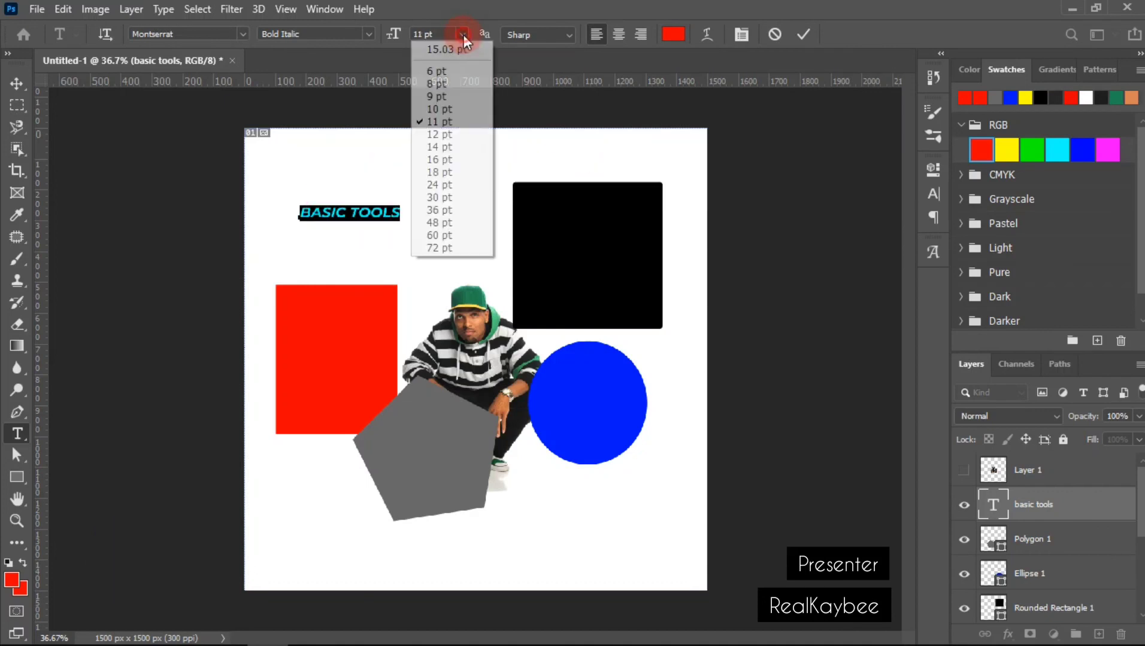
left_click(440, 158)
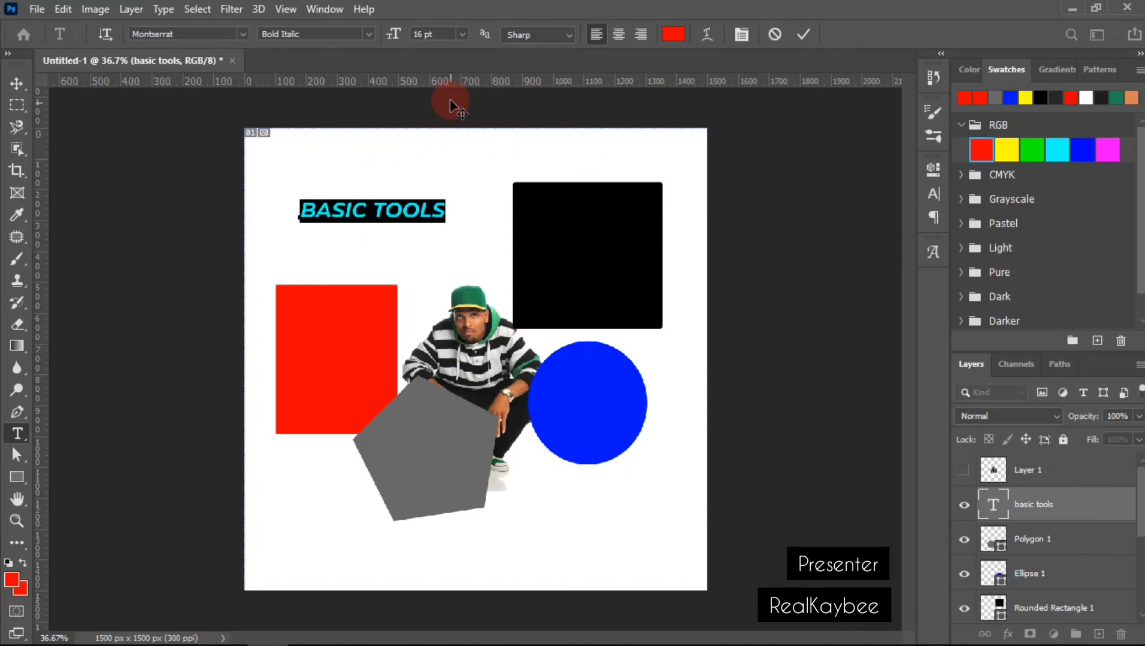
Try centre and right alignment on the "BASIC TOOLS" text and restore left alignment
left_click(620, 39)
left_click(642, 35)
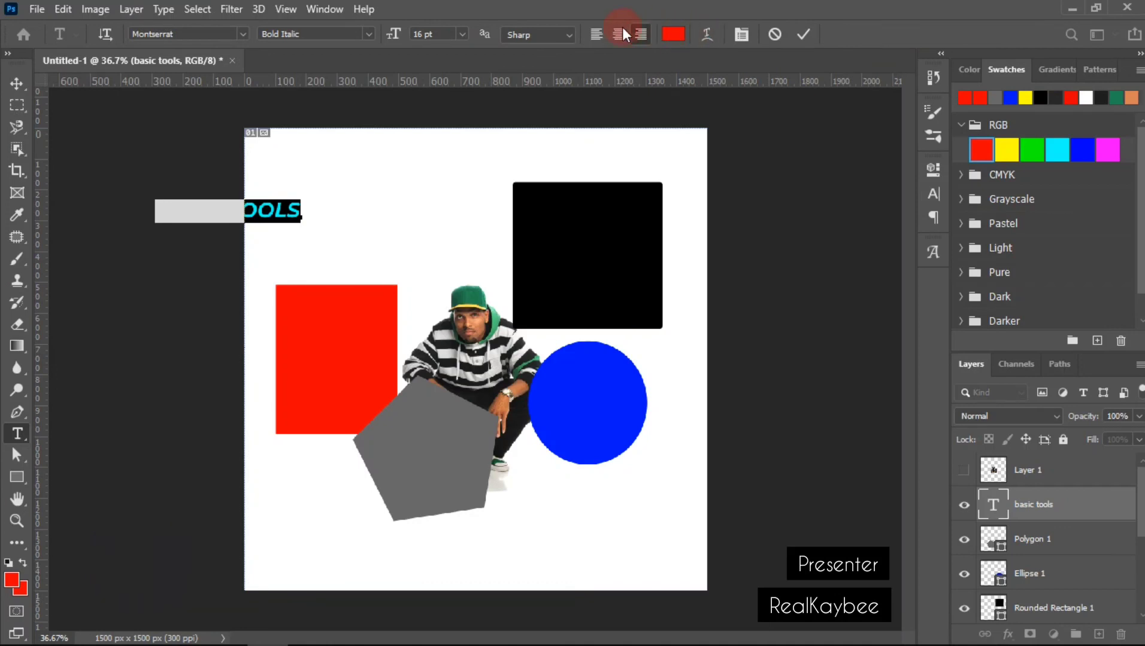
left_click(598, 33)
Try the Arc, Arc Lower and Arc Upper warp styles on the text and reset the warp style to None
left_click(707, 34)
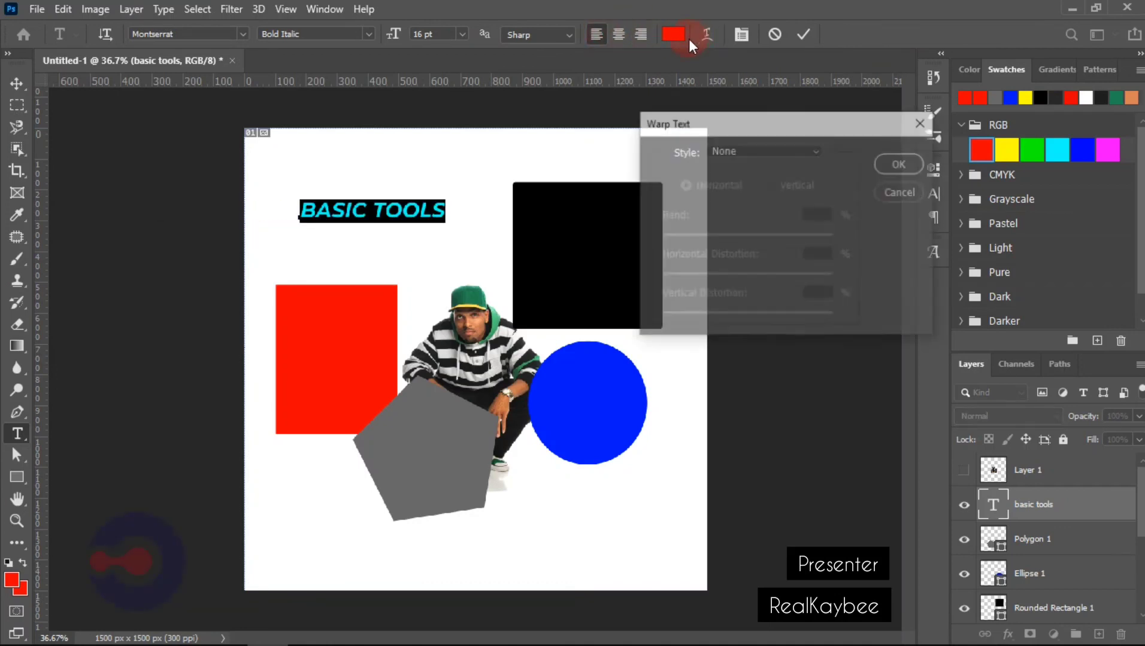
left_click(729, 149)
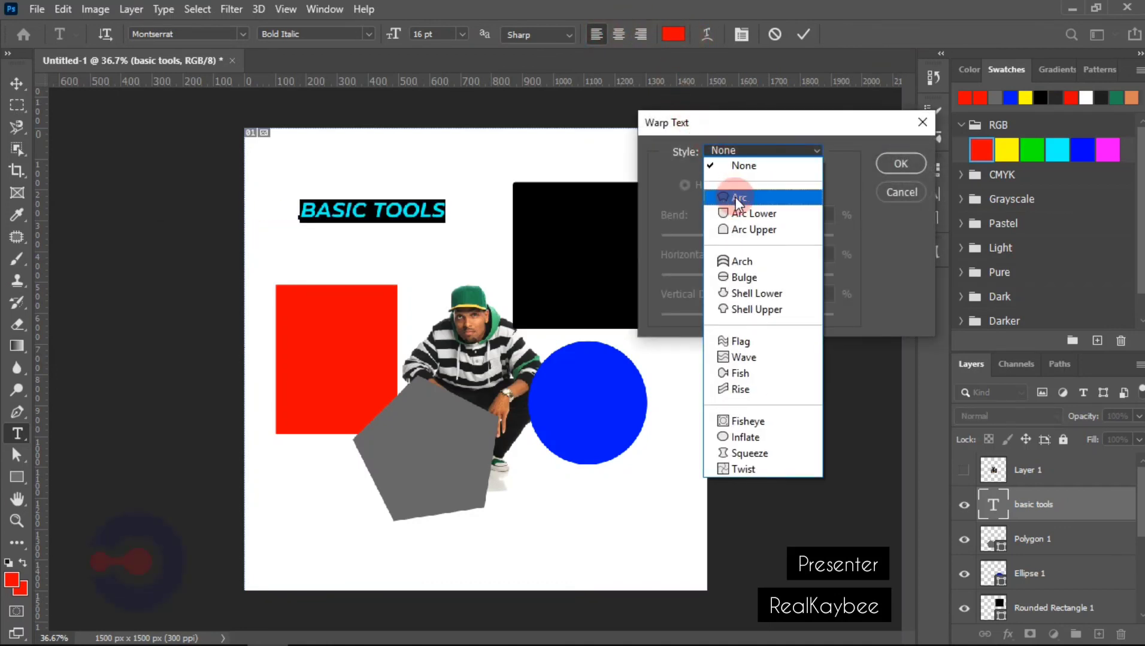
left_click(735, 196)
left_click(752, 149)
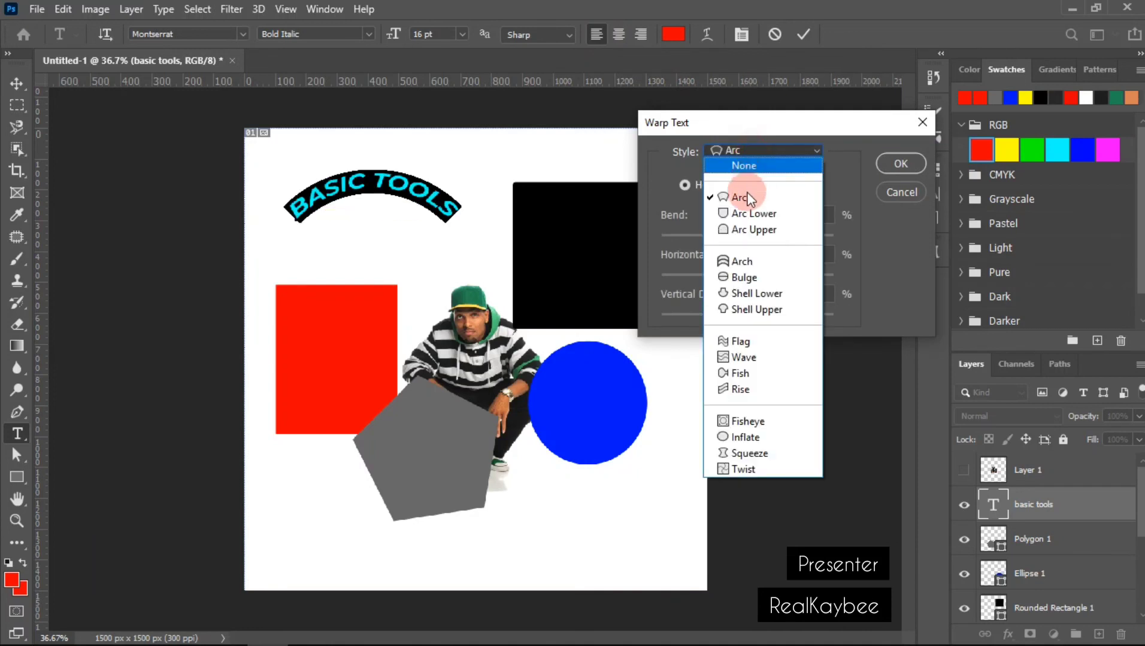
left_click(735, 213)
left_click(753, 155)
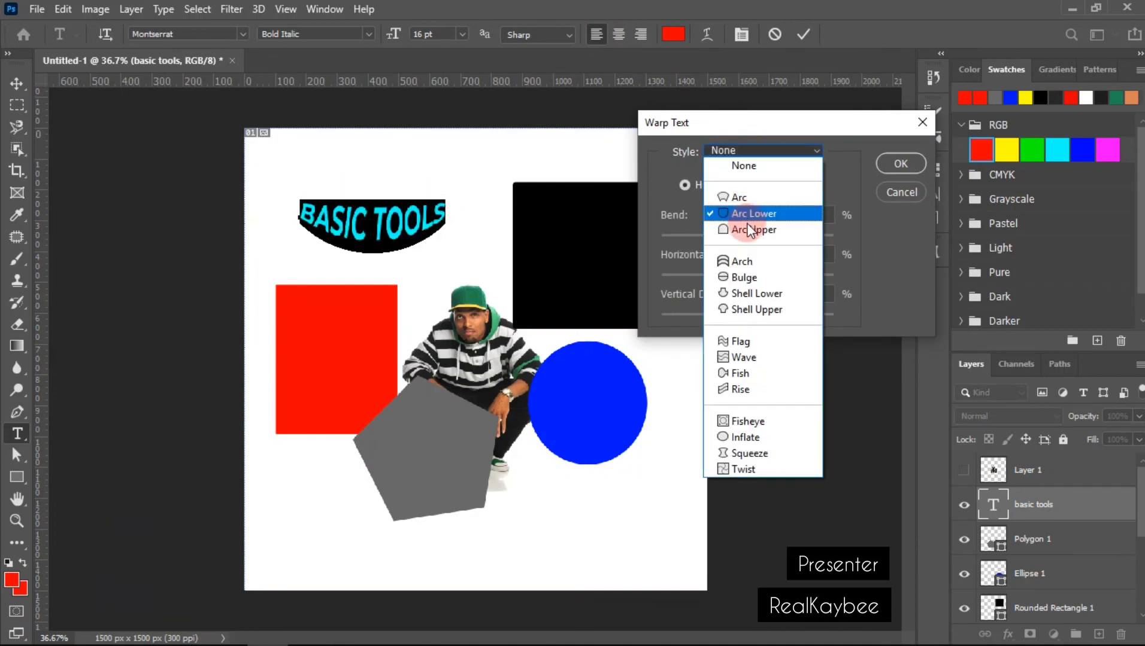
left_click(753, 229)
left_click(747, 154)
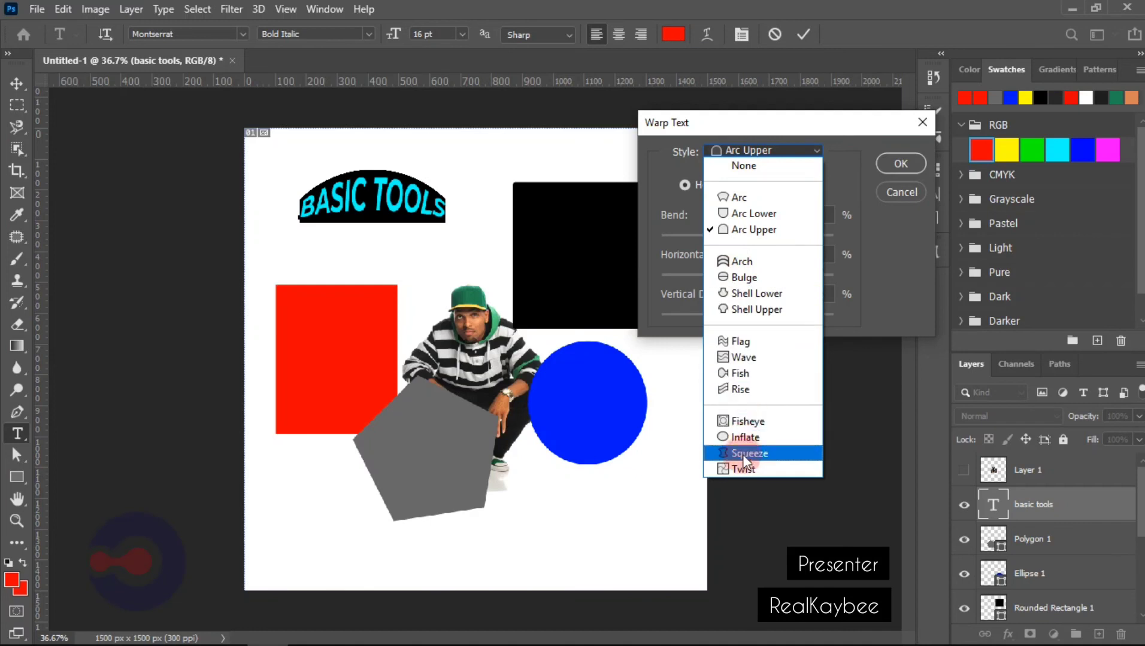
left_click(788, 161)
left_click(900, 164)
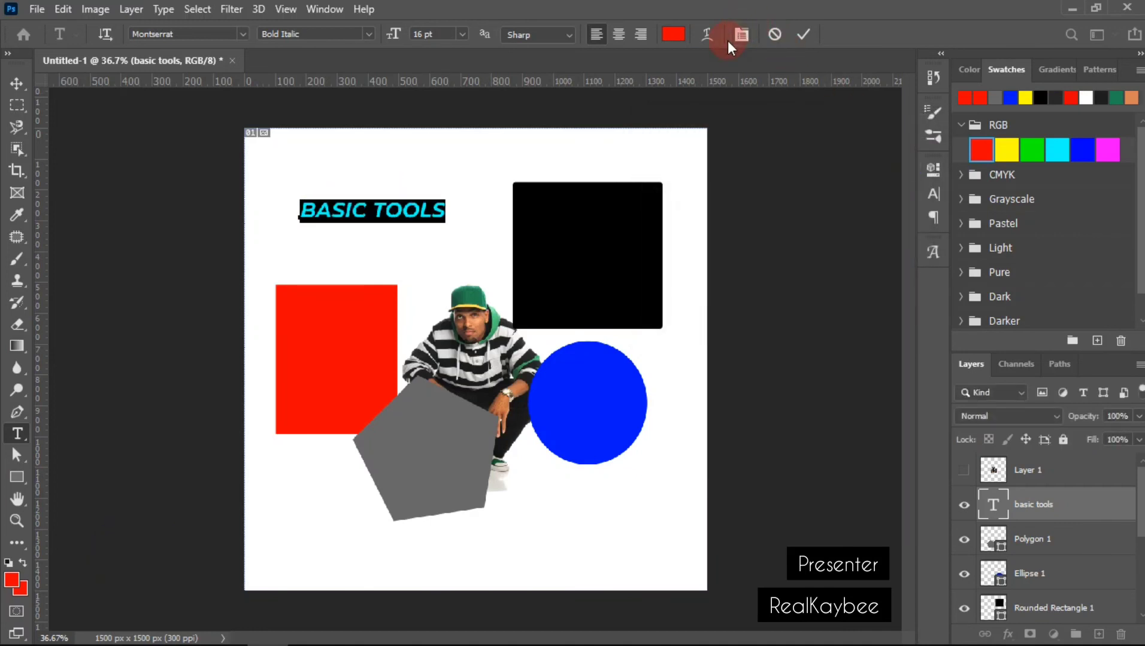
Set the "BASIC TOOLS" text colour to pure red (ff0000) and commit the text edit
left_click(671, 40)
left_click_drag(685, 409, 832, 330)
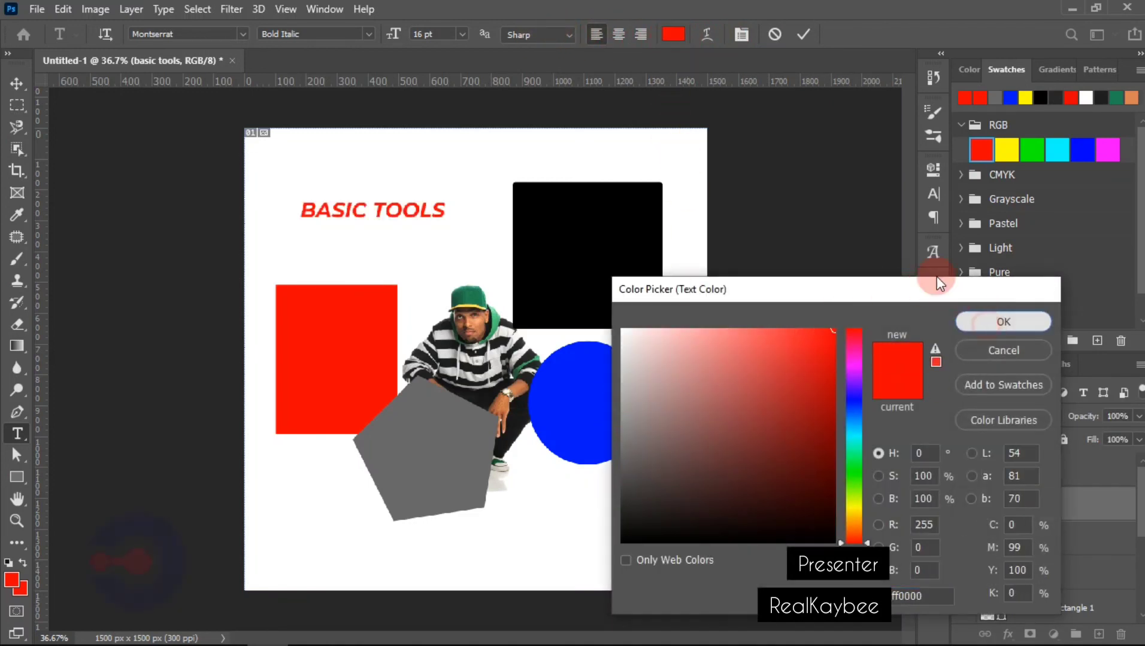
left_click(805, 33)
Move the "BASIC TOOLS" text right and back left with the Move tool, placing it slightly higher above the red rectangle
key("v")
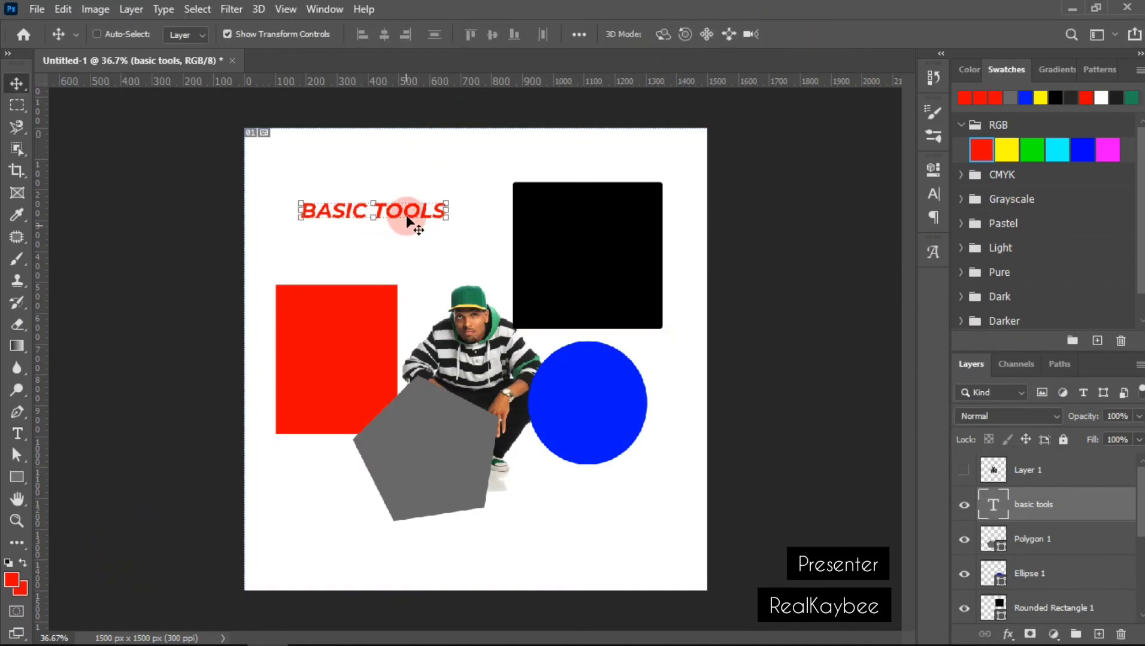
left_click_drag(407, 220, 436, 223)
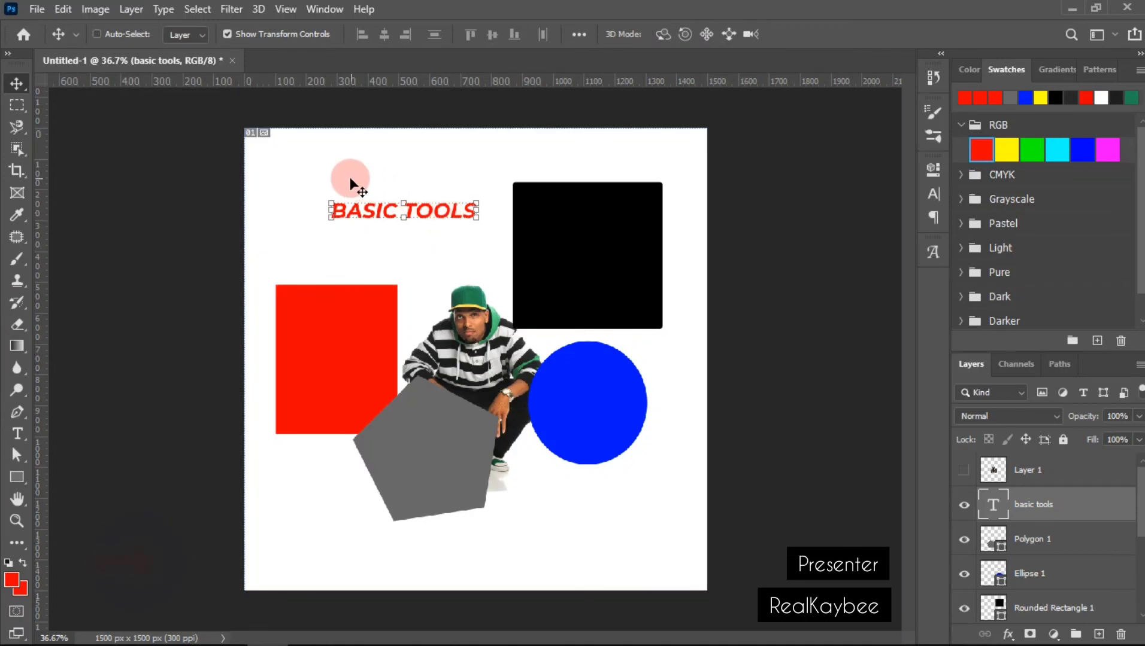
left_click_drag(435, 214, 413, 203)
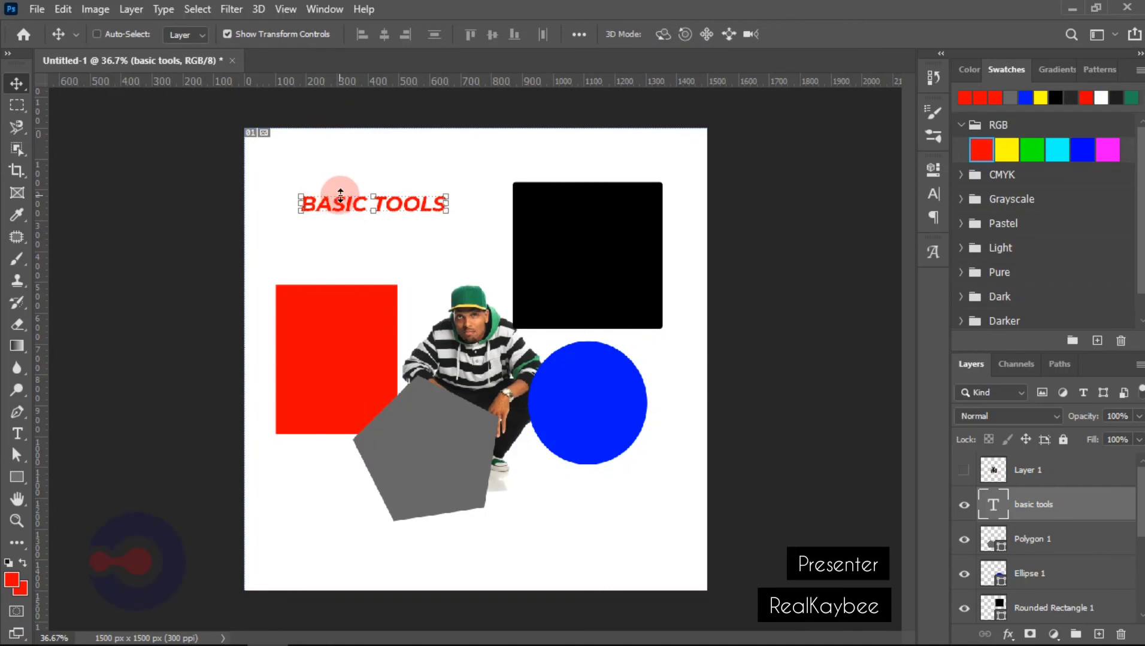